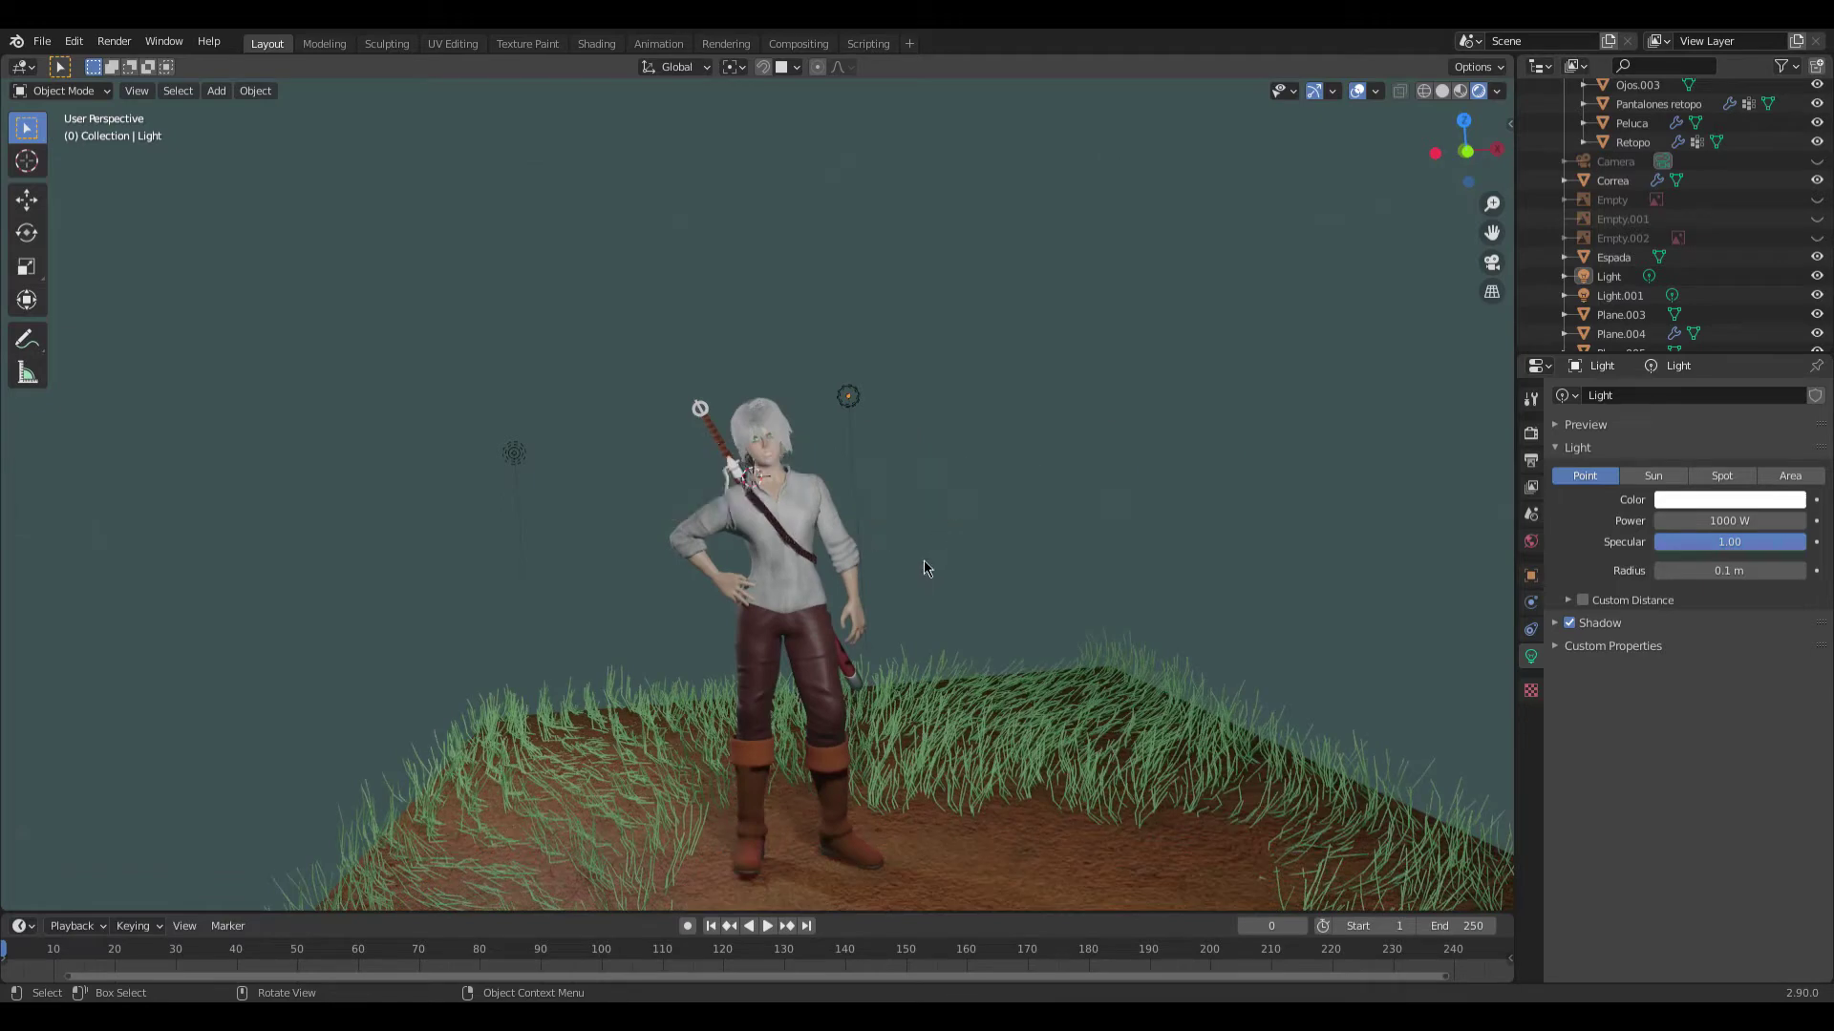
- Orbit and zoom around the finished white-haired character to see it from several angles, including a low three-quarter view
scroll(924, 569, up, 2)
scroll(924, 569, up, 2)
mouse_move(925, 569)
middle_down()
mouse_move(1002, 585)
mouse_move(159, 570)
middle_up()
scroll(512, 491, up, 1)
scroll(504, 573, up, 1)
scroll(503, 581, up, 1)
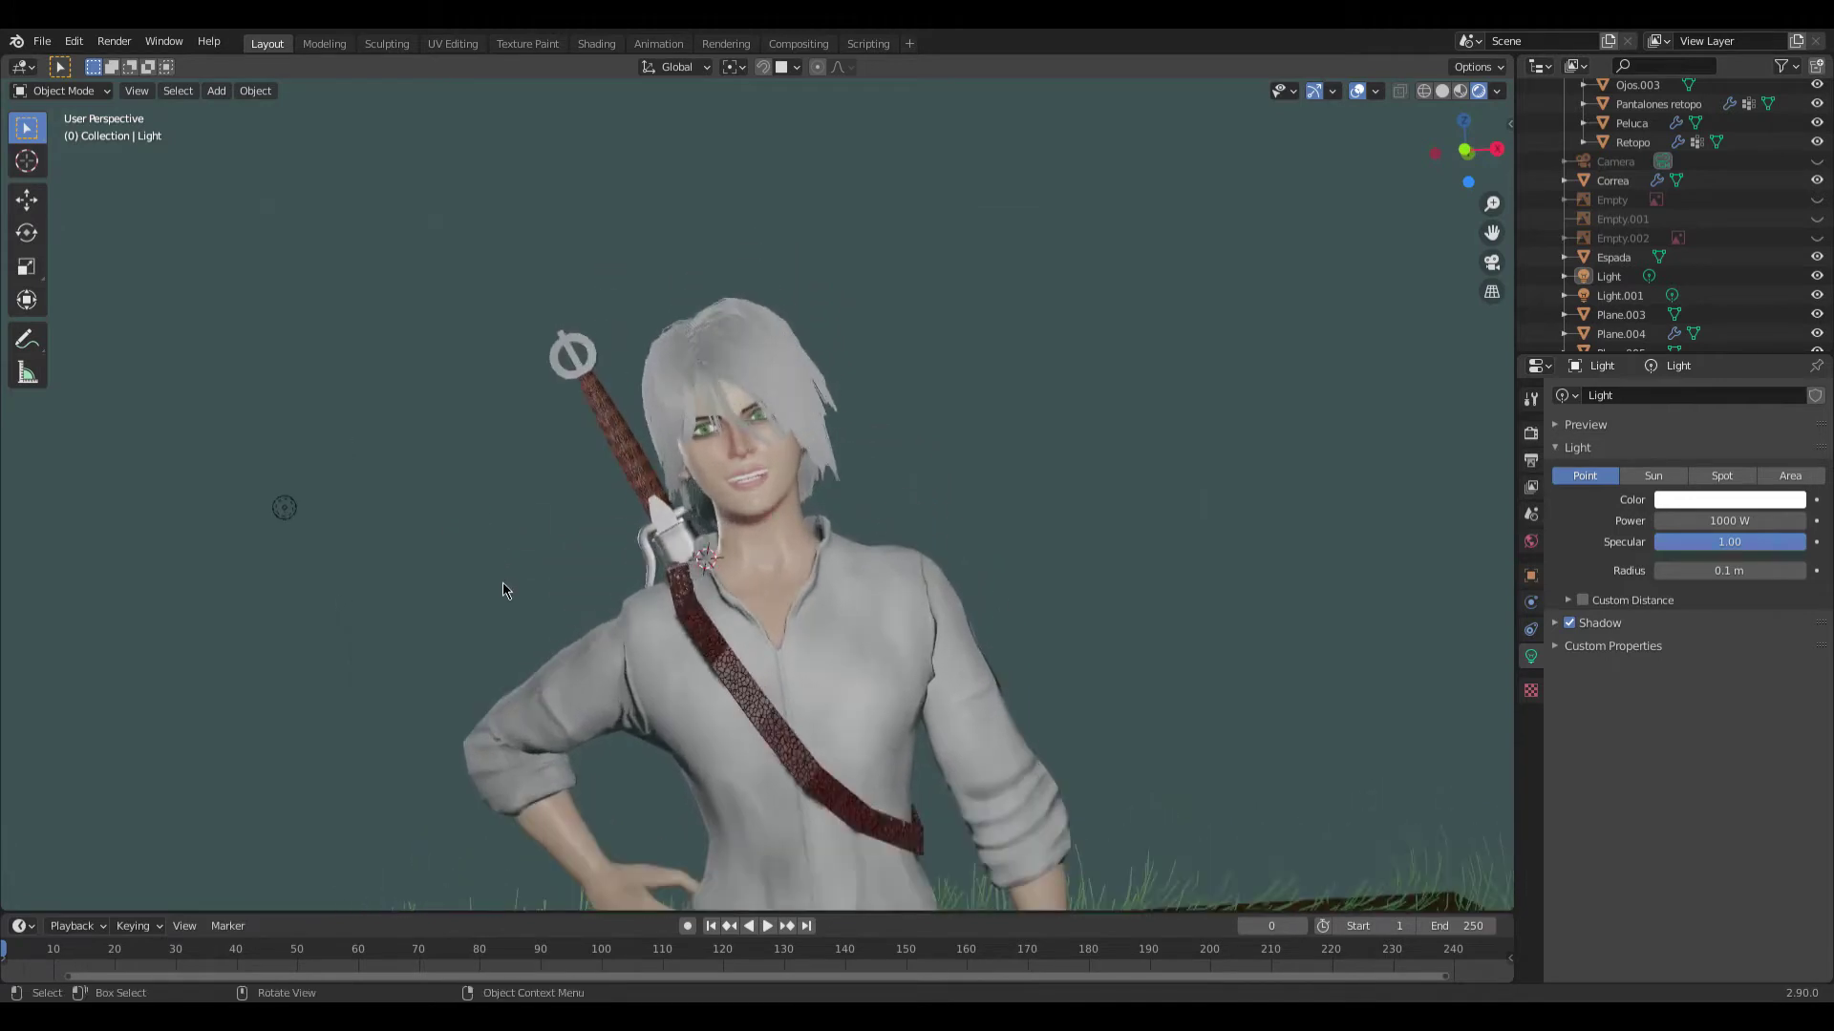
scroll(684, 589, up, 3)
mouse_move(1222, 535)
middle_down()
mouse_move(368, 541)
mouse_move(831, 592)
middle_up()
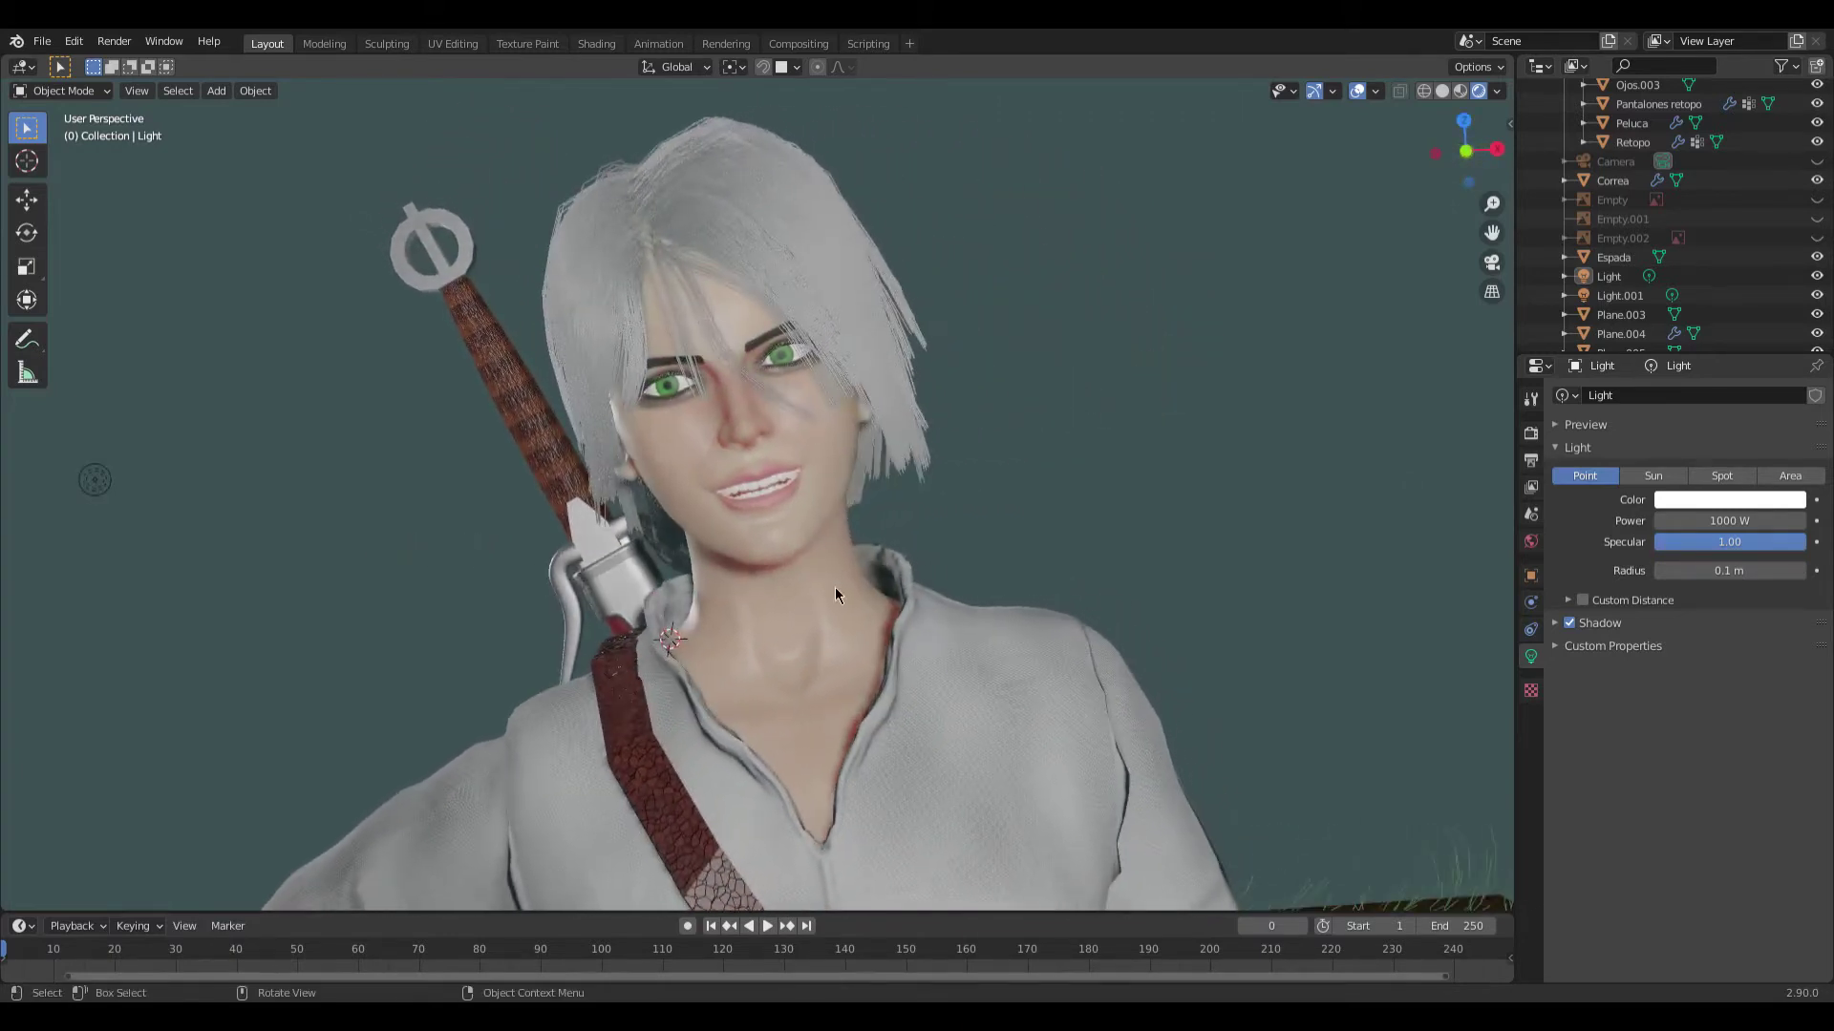
mouse_move(1188, 703)
middle_down()
mouse_move(1126, 528)
mouse_move(1216, 548)
mouse_move(983, 532)
mouse_move(1098, 573)
mouse_move(954, 569)
mouse_move(1159, 622)
mouse_move(905, 633)
mouse_move(1092, 633)
middle_up()
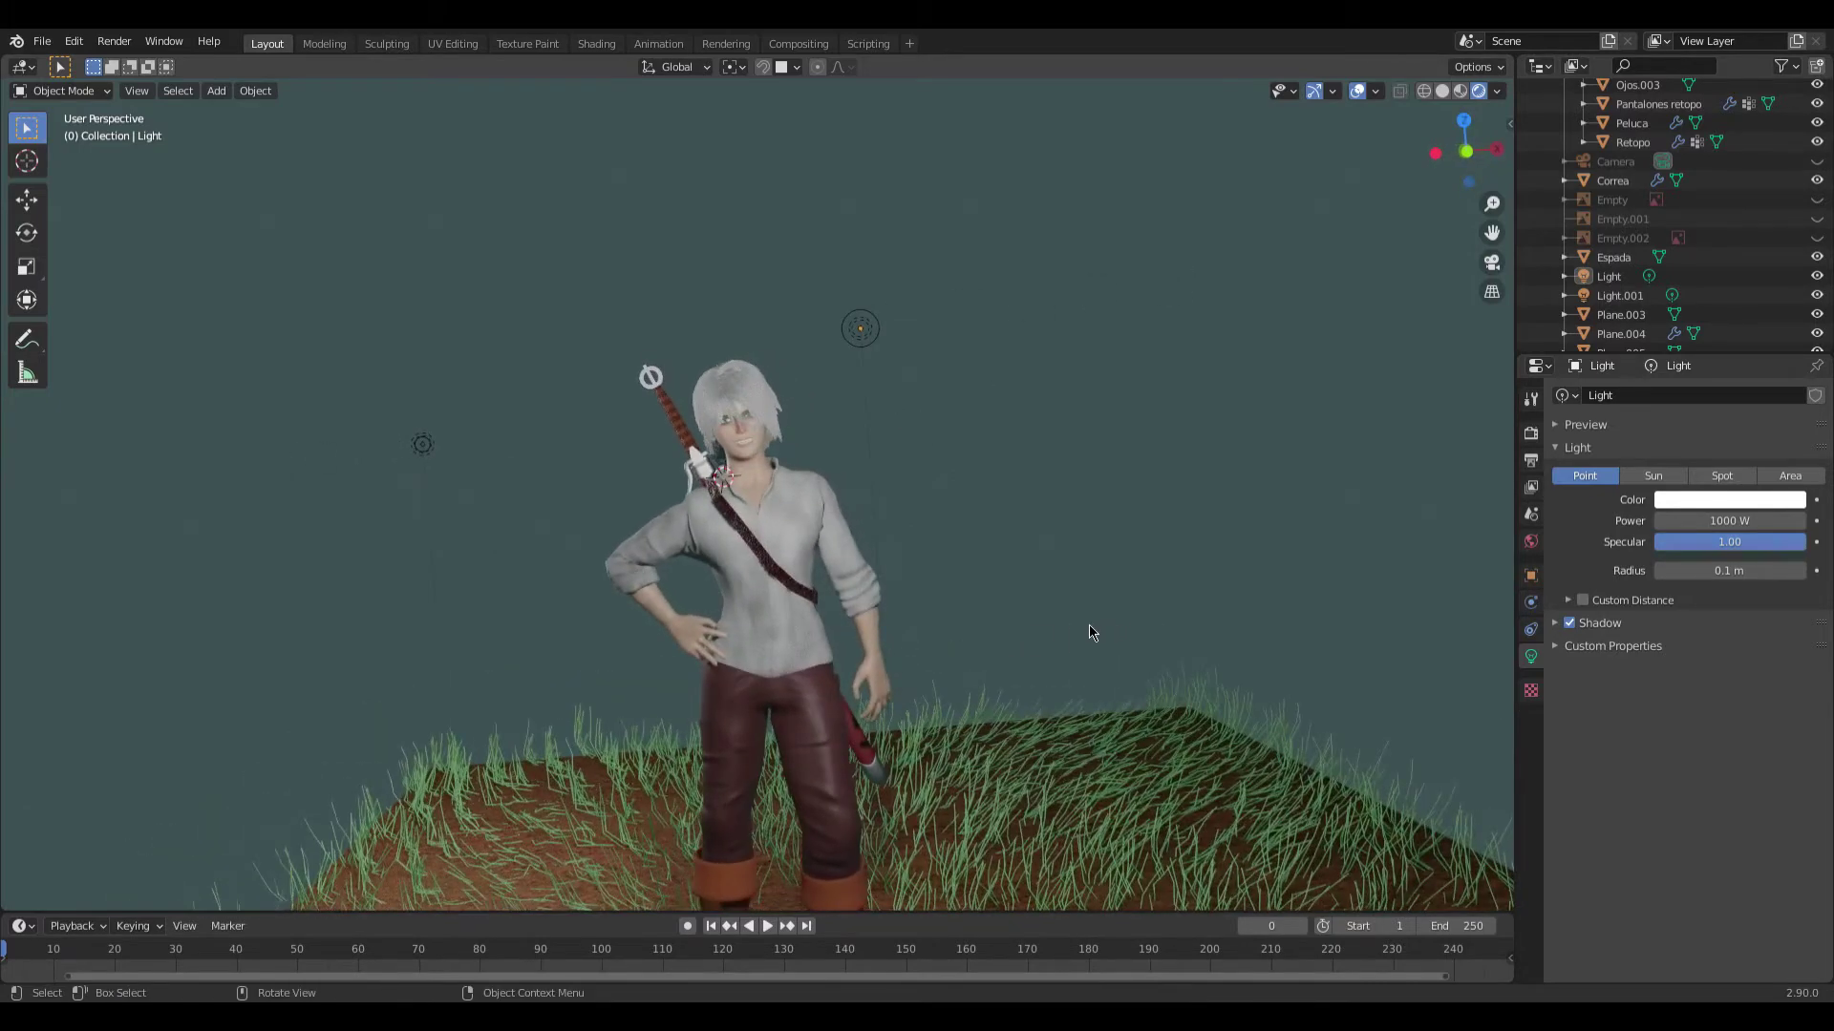
scroll(1098, 635, up, 3)
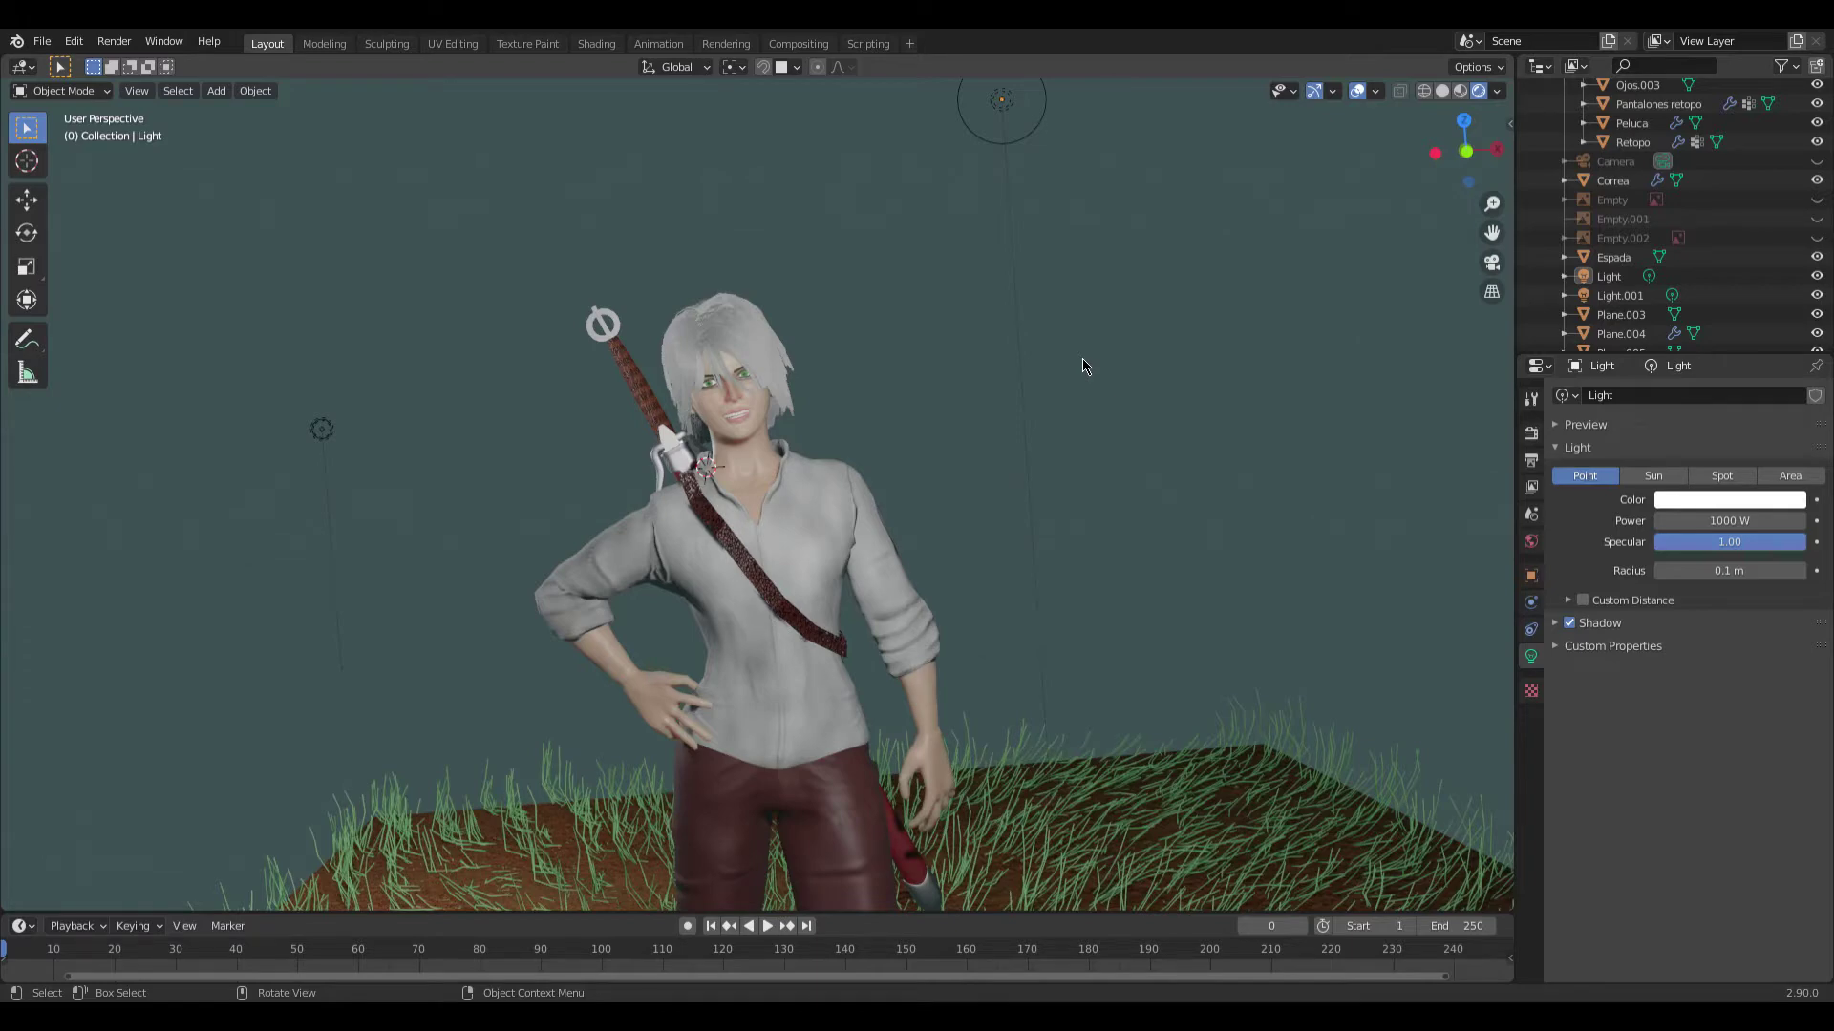
mouse_move(1083, 364)
middle_down()
mouse_move(1039, 344)
mouse_move(1159, 344)
middle_up()
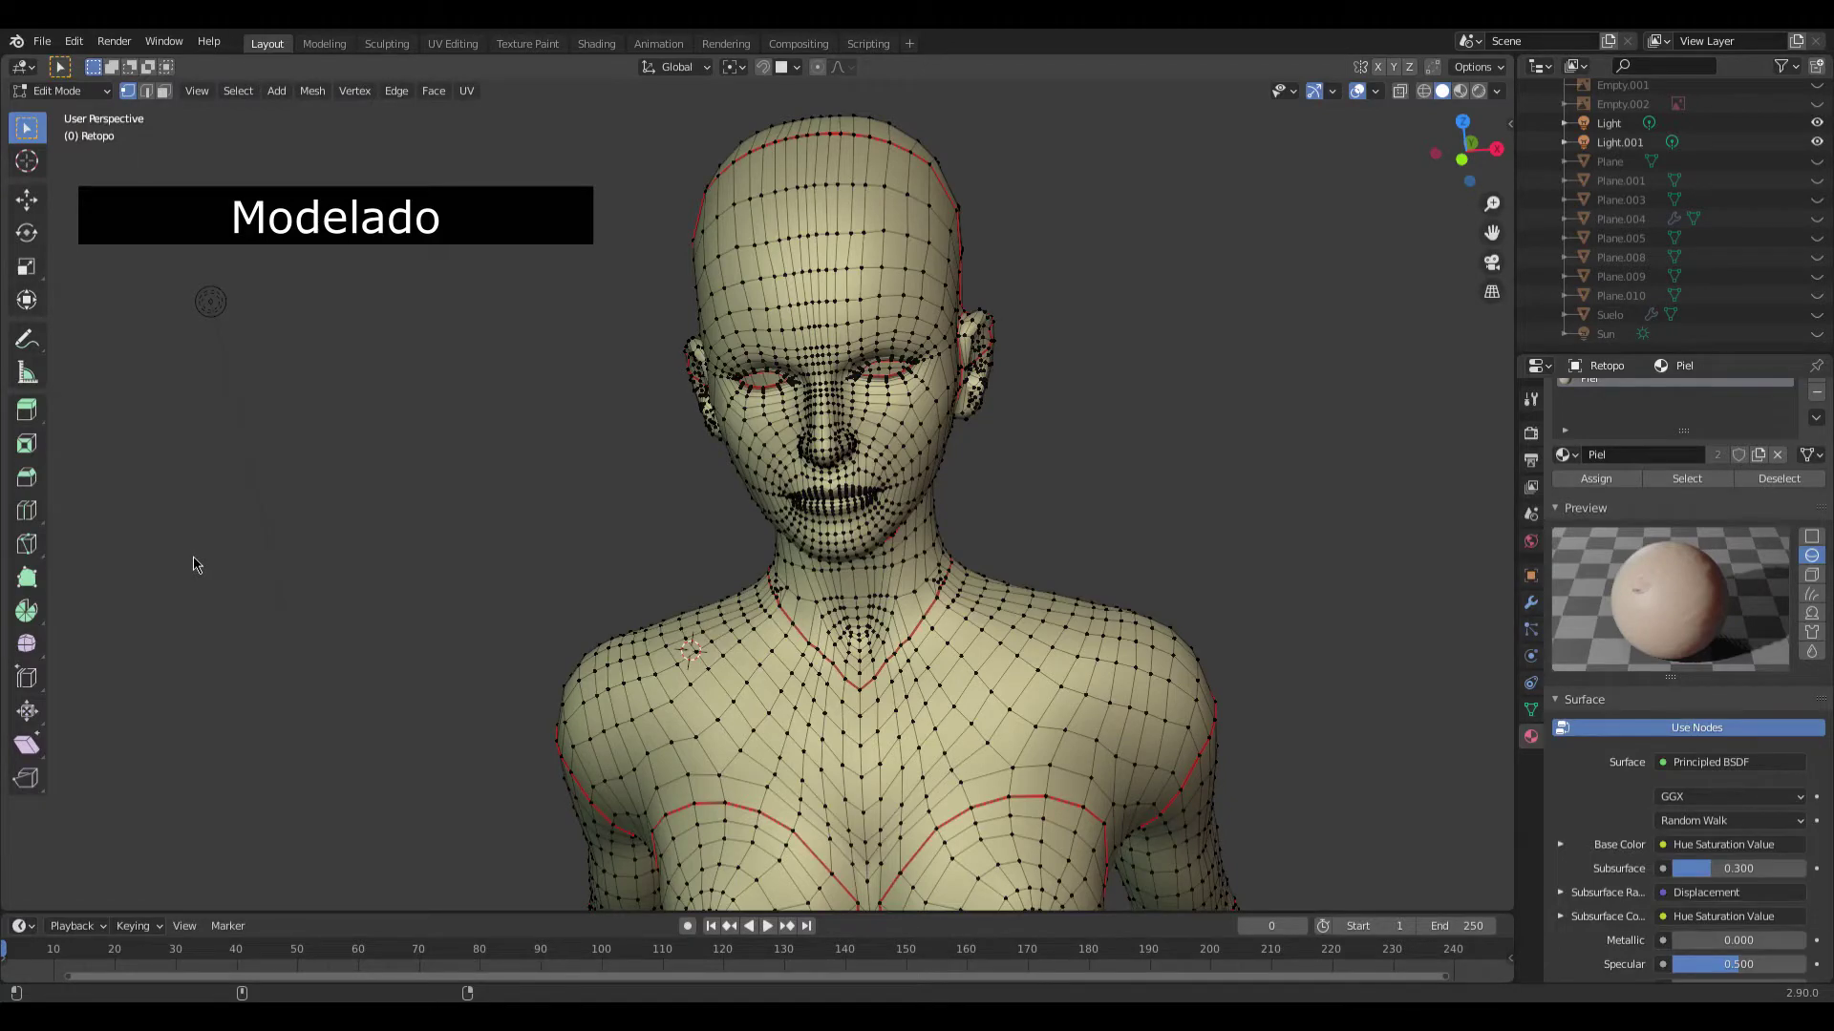
- Enable proportional editing and softly move the cheek vertex with a reduced falloff
click(1530, 603)
scroll(1191, 512, up, 3)
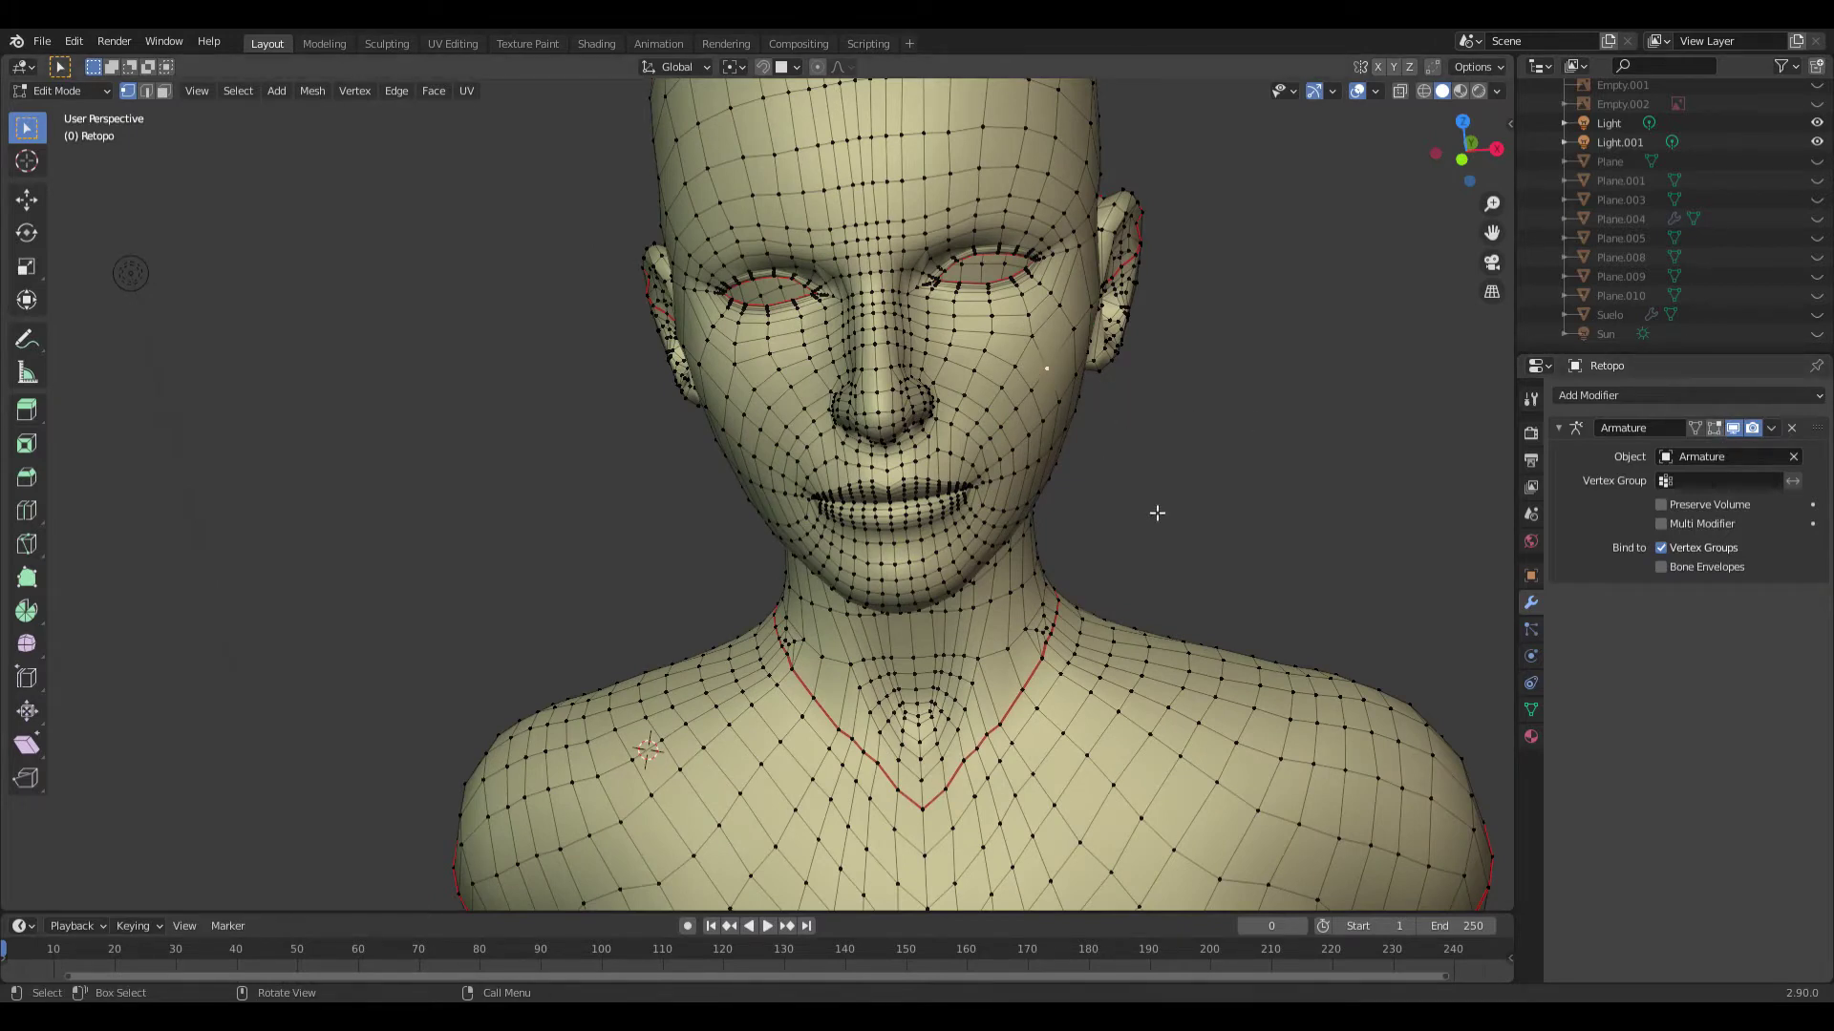
key(o)
key(g)
scroll(1146, 525, up, 2)
scroll(1150, 519, up, 2)
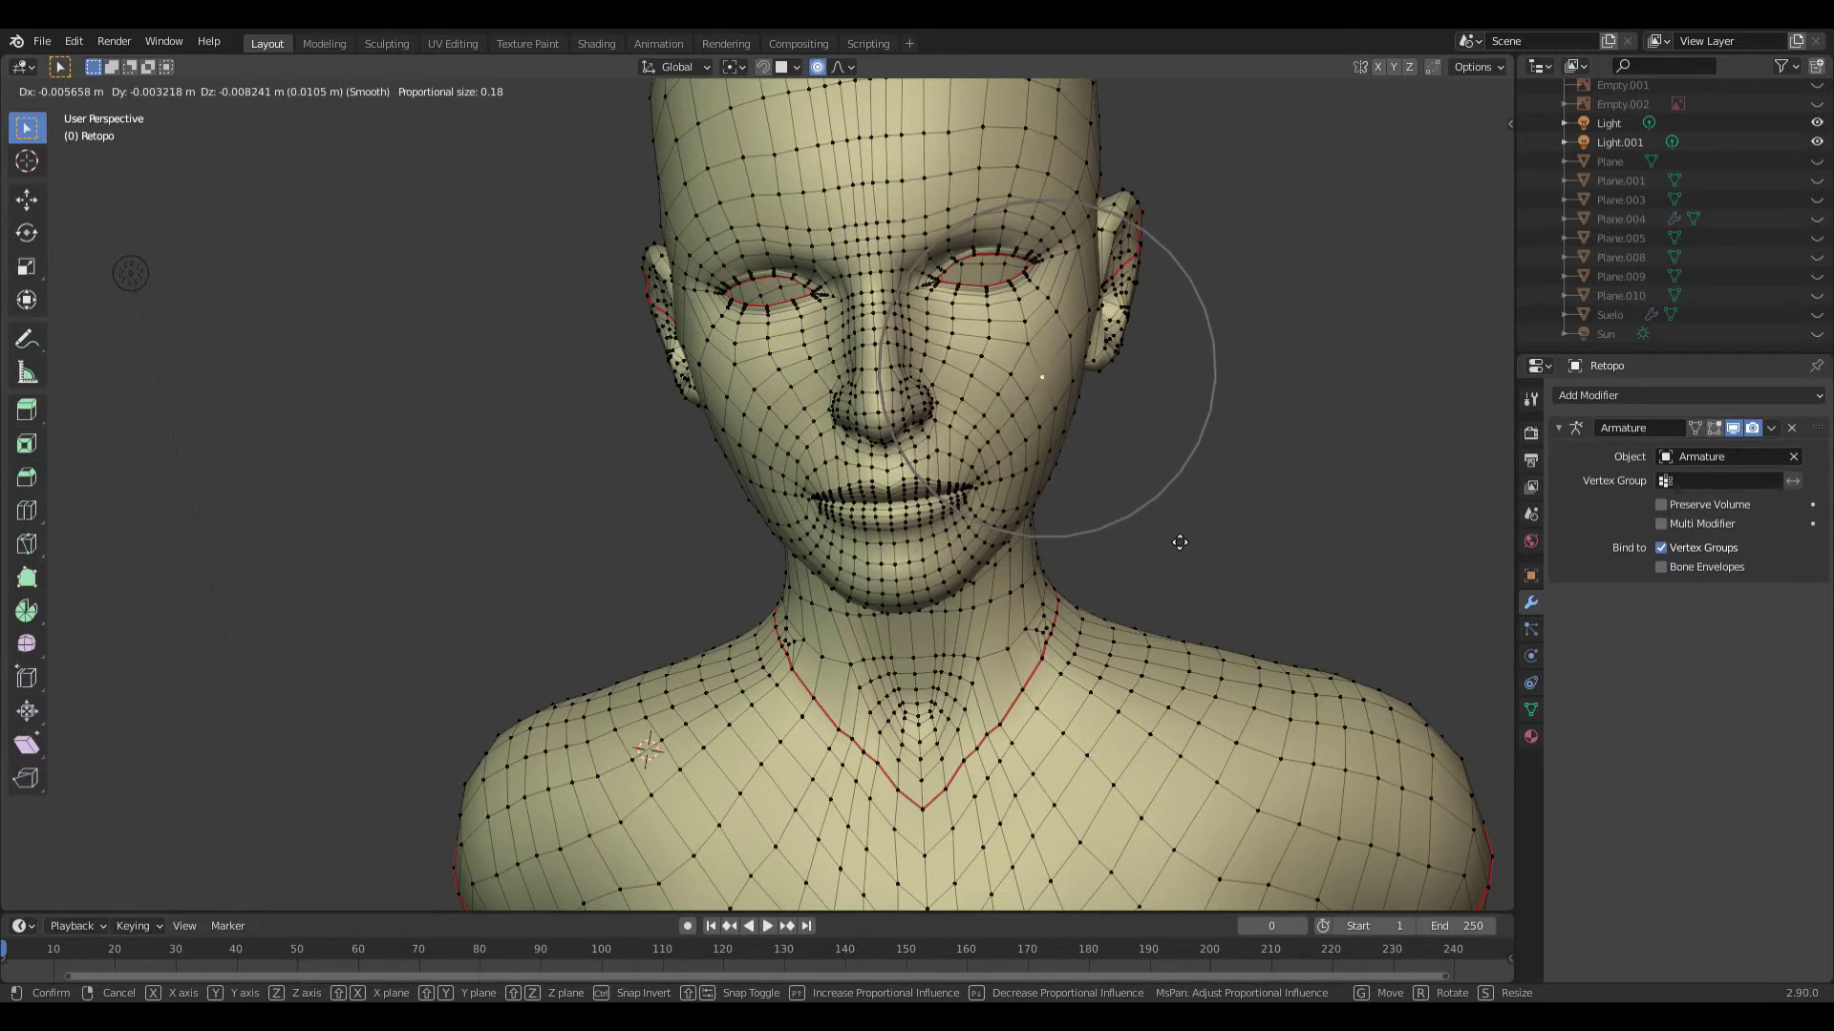
click(1179, 542)
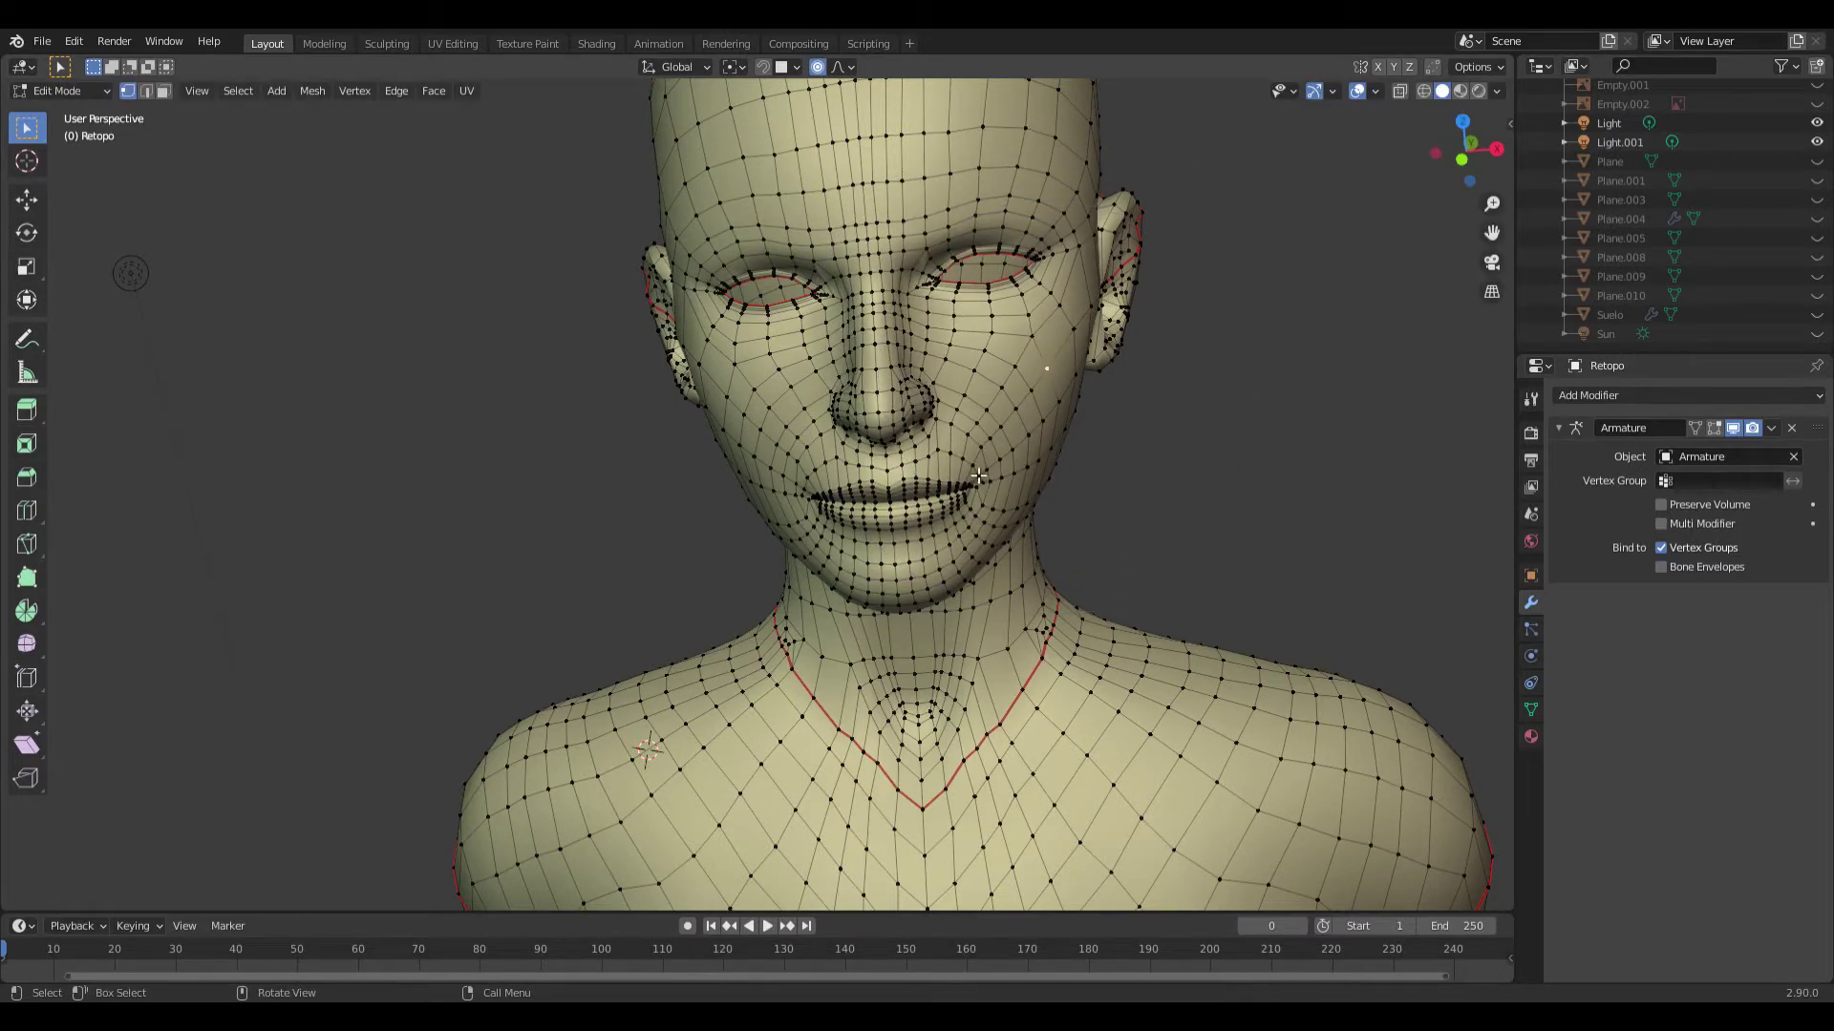
- Nudge the back-of-head vertex and one behind the ear with smooth proportional moves
middle_drag(1174, 456, 822, 421)
click(1024, 396)
key(g)
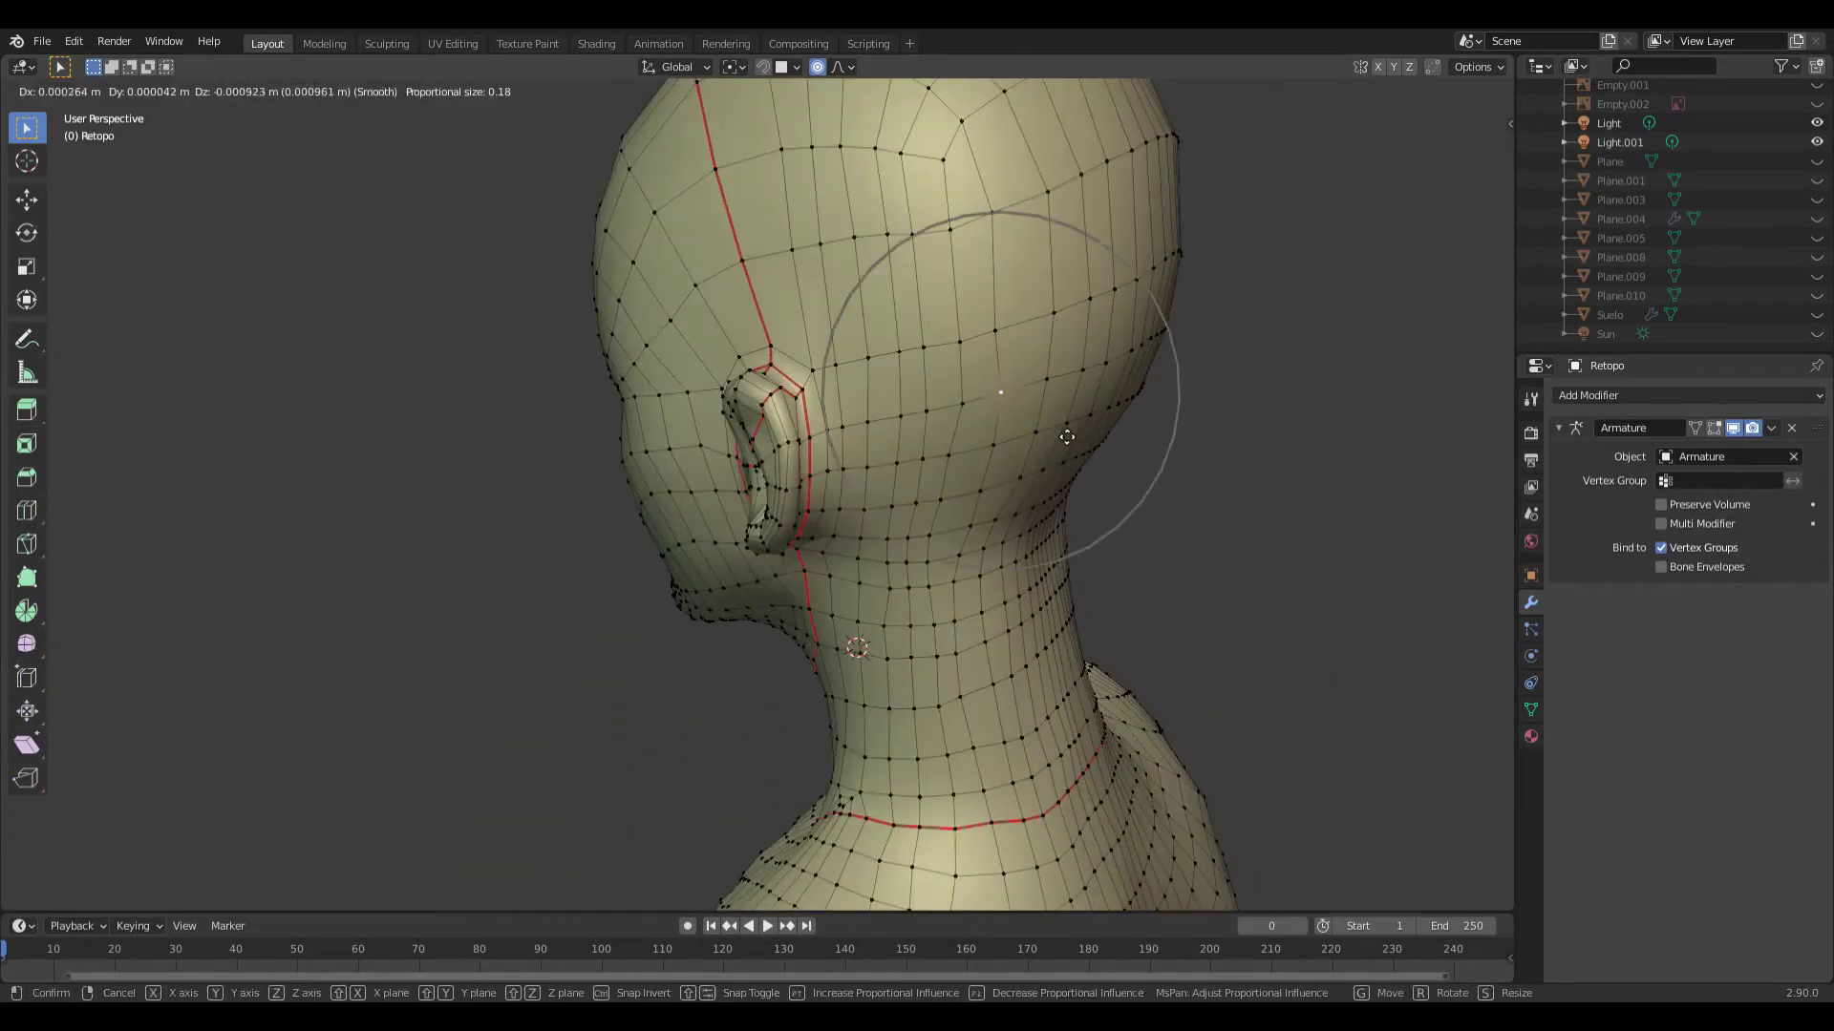
click(1095, 435)
middle_drag(1097, 426, 955, 430)
click(864, 254)
key(g)
scroll(1042, 394, up, 3)
scroll(1042, 393, up, 3)
click(1042, 393)
scroll(1122, 409, down, 3)
mouse_move(1122, 408)
middle_down()
mouse_move(1039, 378)
mouse_move(1048, 306)
mouse_move(921, 315)
mouse_move(813, 450)
mouse_move(707, 658)
mouse_move(647, 695)
mouse_move(675, 696)
middle_up()
- Zoom to the mouth and raise the upper-lip vertex near its corner with a small proportional falloff
scroll(736, 605, down, 5)
scroll(675, 696, up, 4)
scroll(726, 669, up, 3)
scroll(767, 637, up, 4)
scroll(888, 631, up, 2)
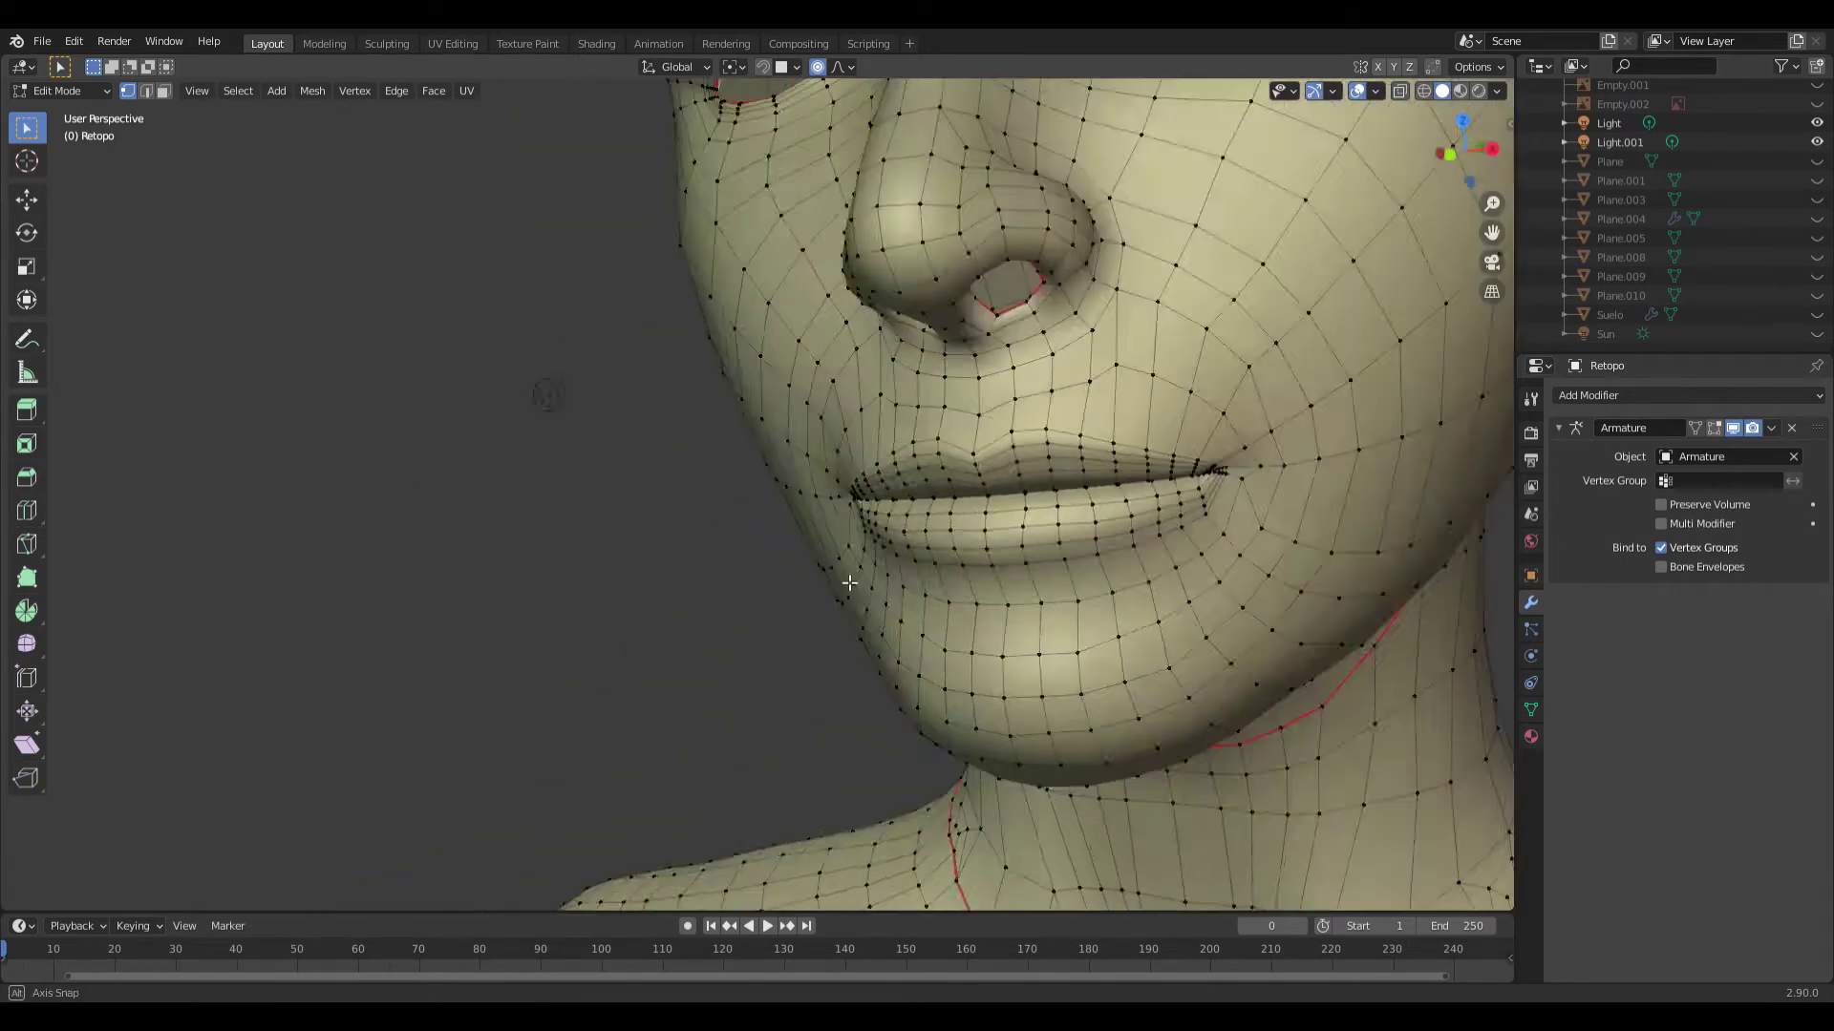
scroll(1051, 573, up, 2)
click(1190, 485)
key(g)
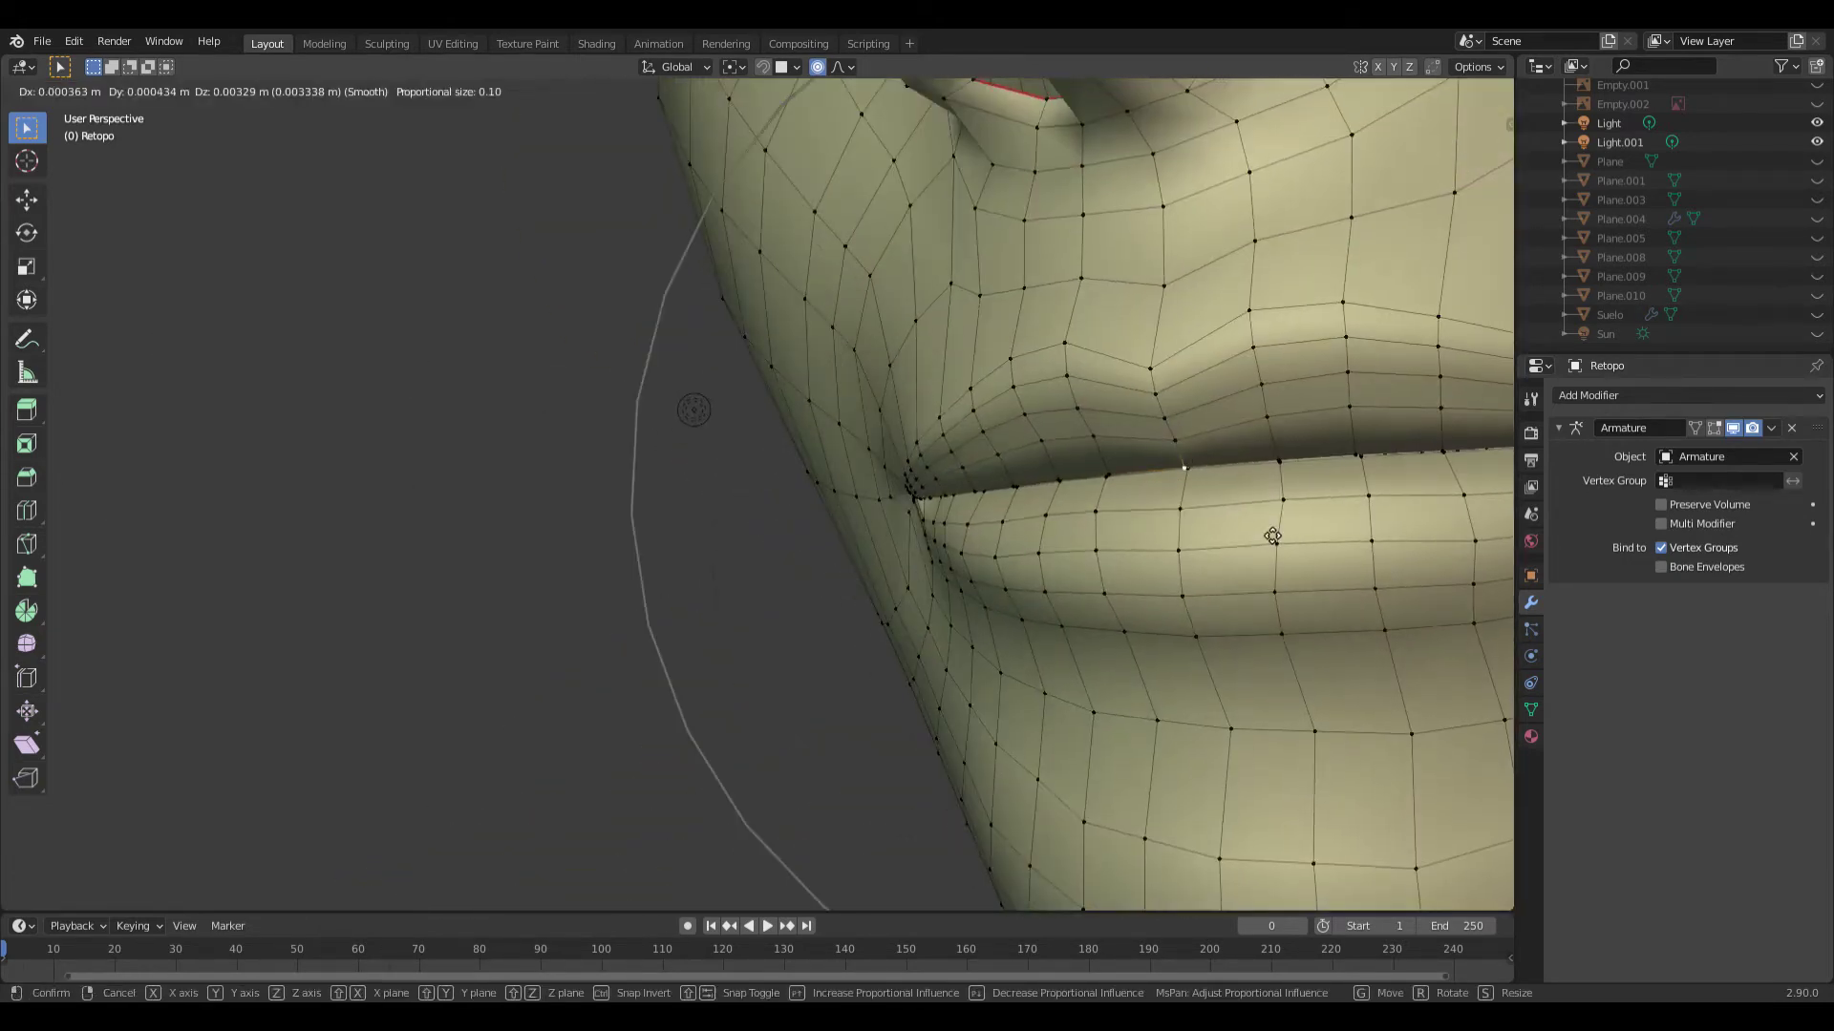
scroll(1270, 530, up, 4)
scroll(1273, 516, up, 2)
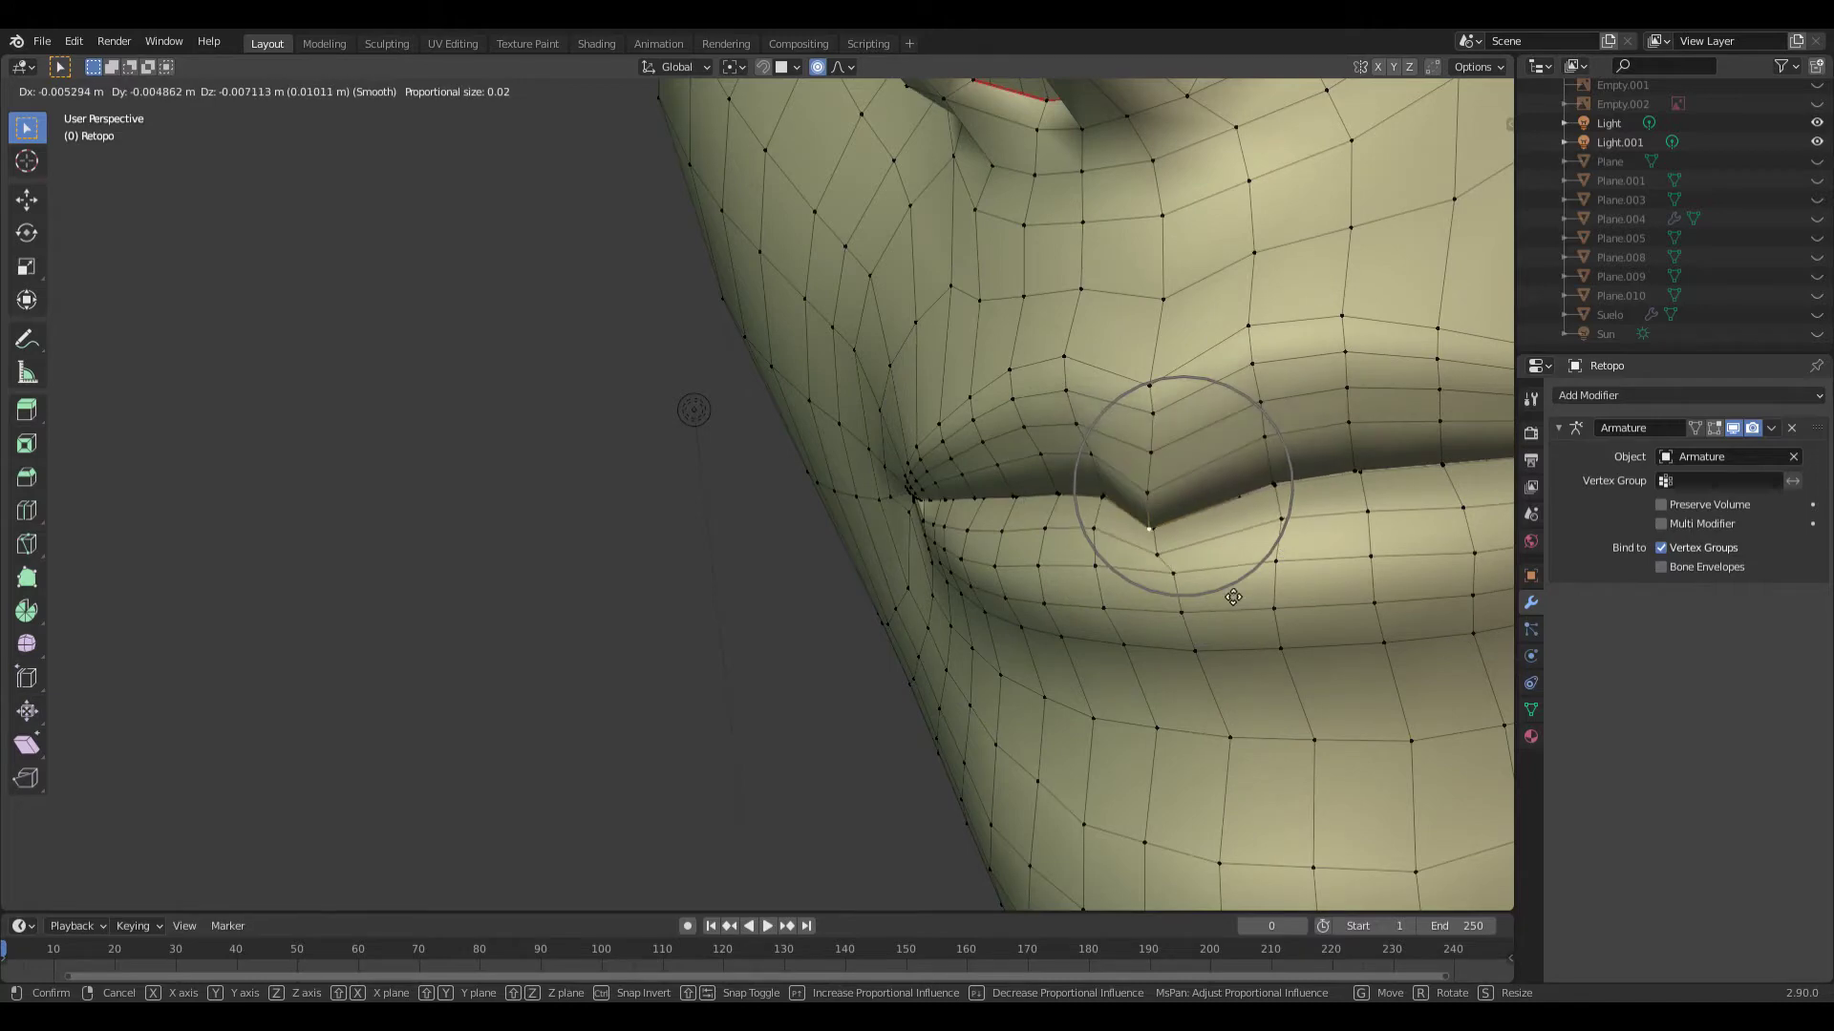
click(1276, 552)
scroll(1274, 563, down, 4)
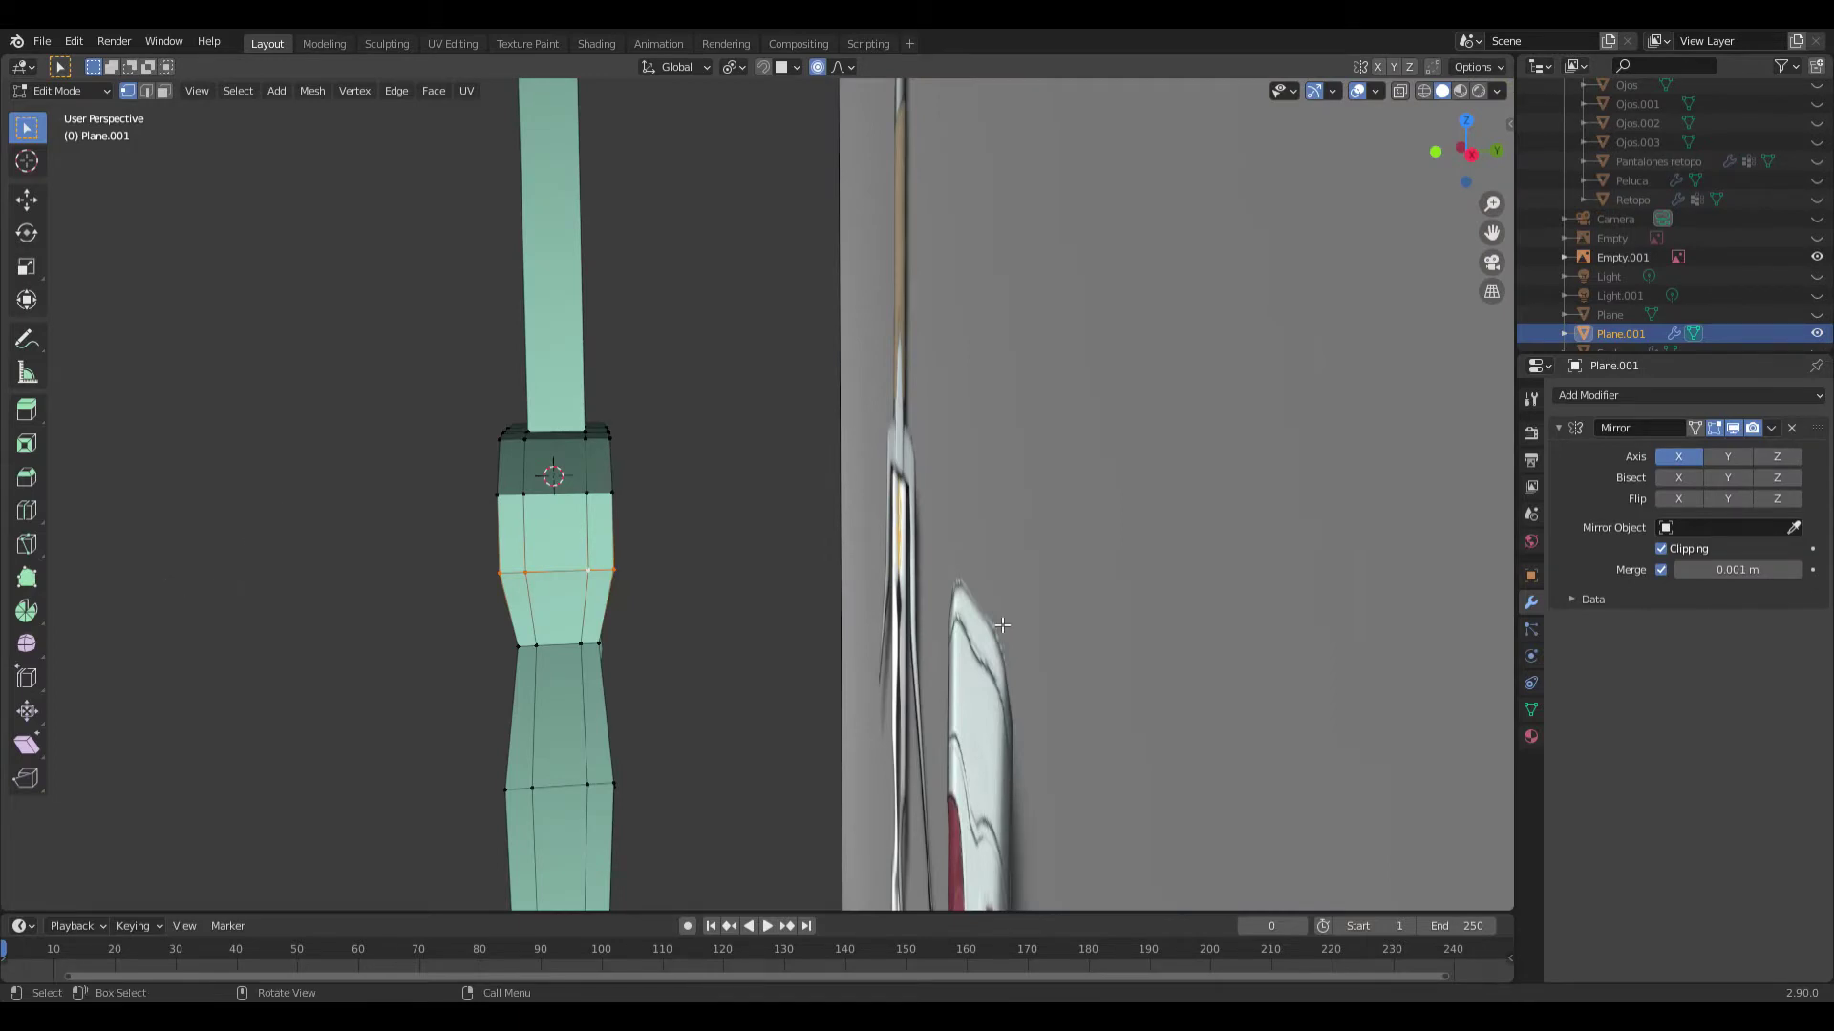
- Scale one edge loop to 0.836 and the lower edge loop to 0.540 along Y
key(s)
key(y)
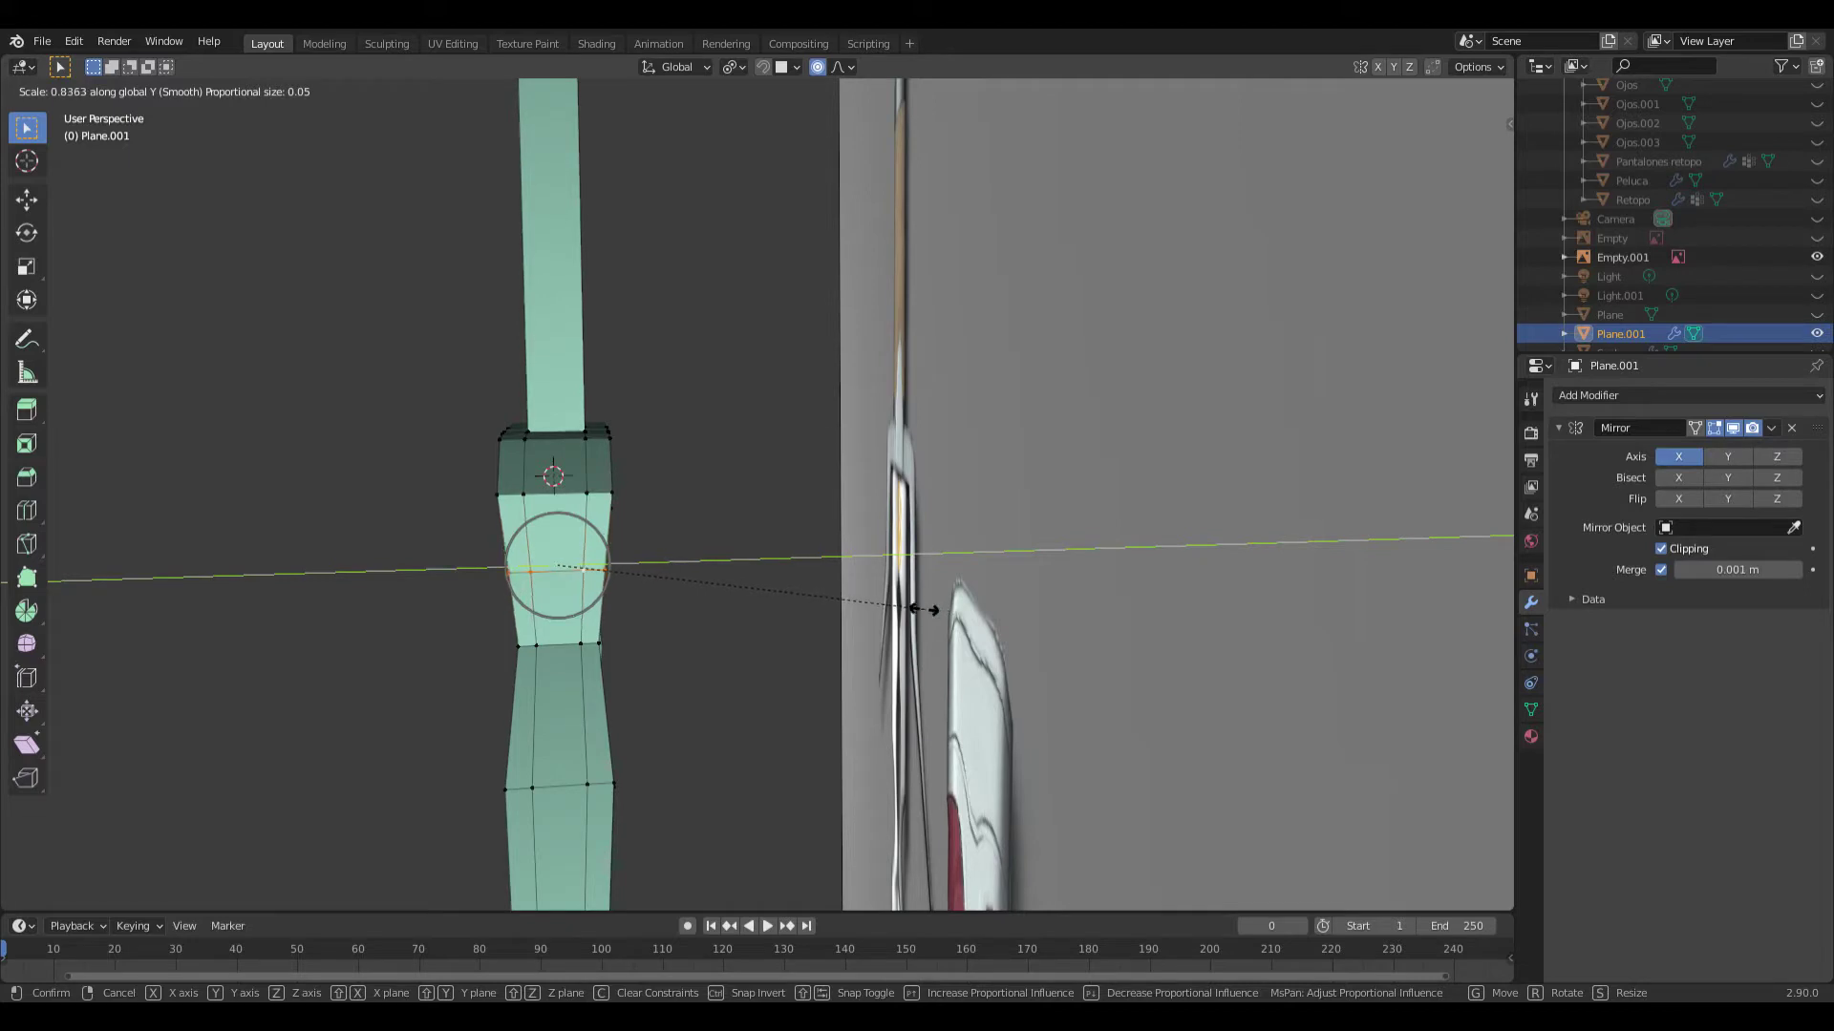
click(922, 611)
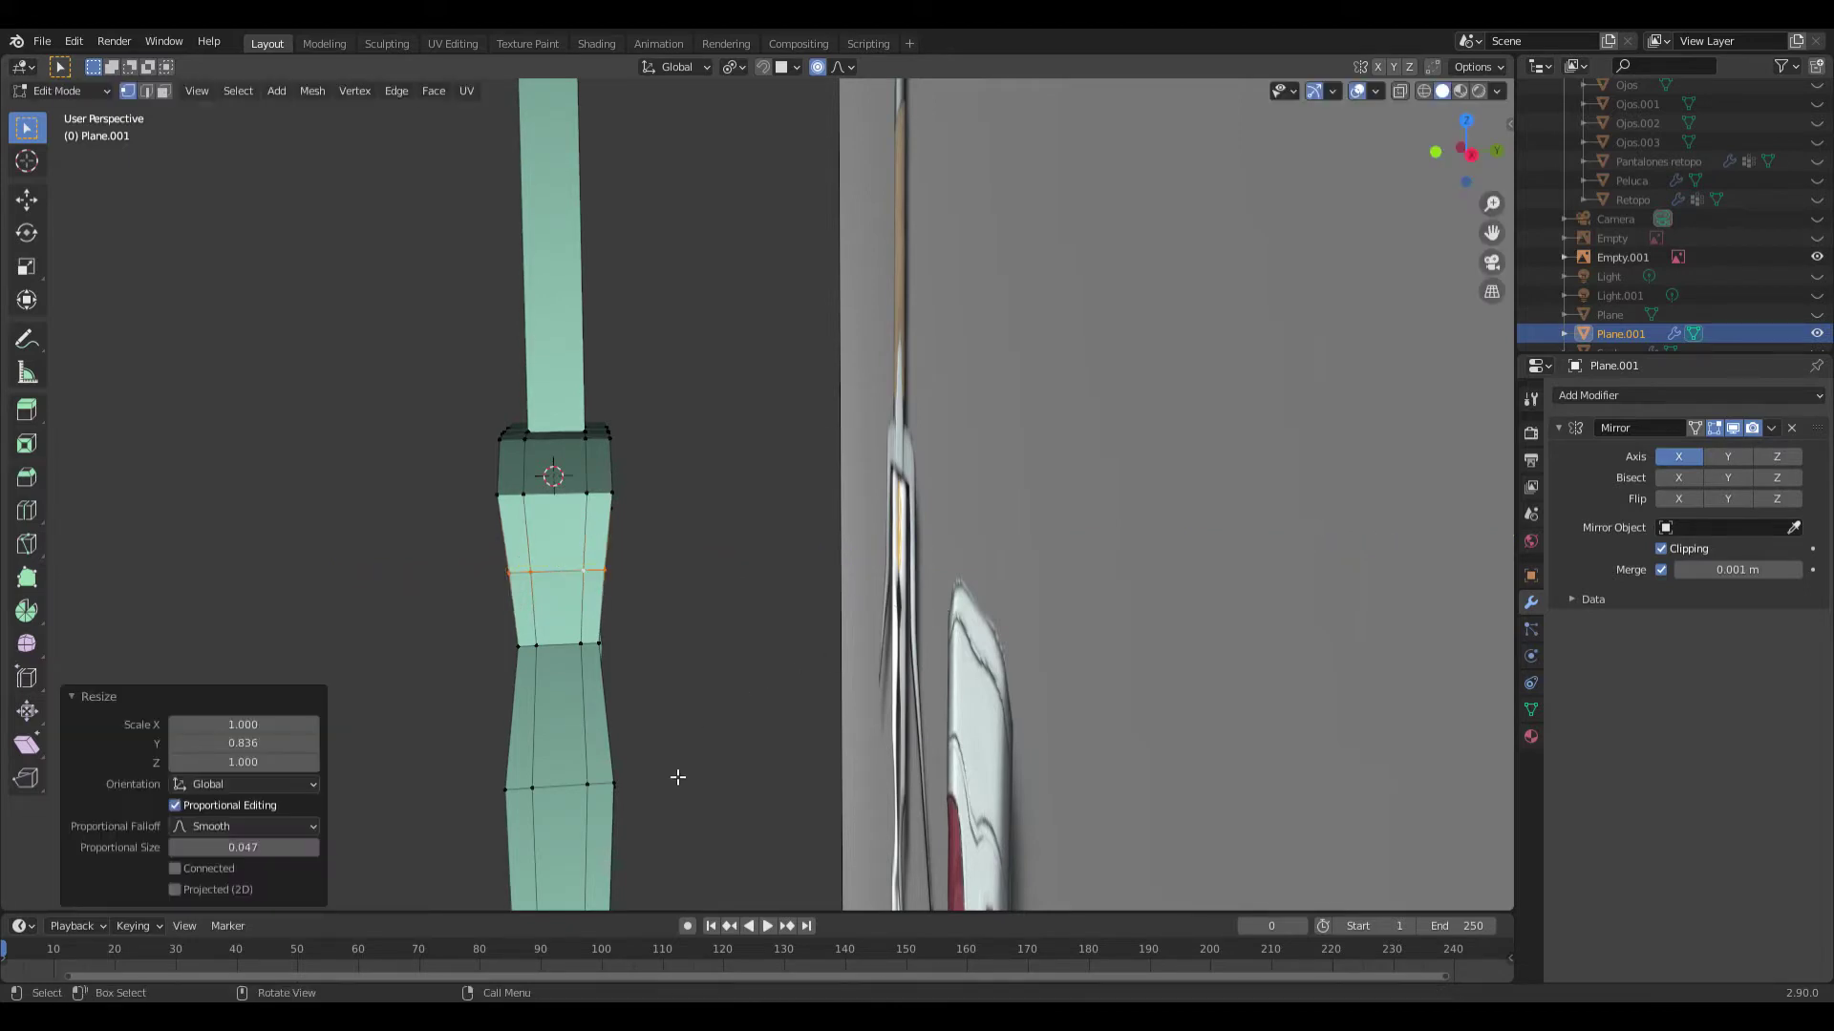
alt+click(573, 788)
key(s)
key(y)
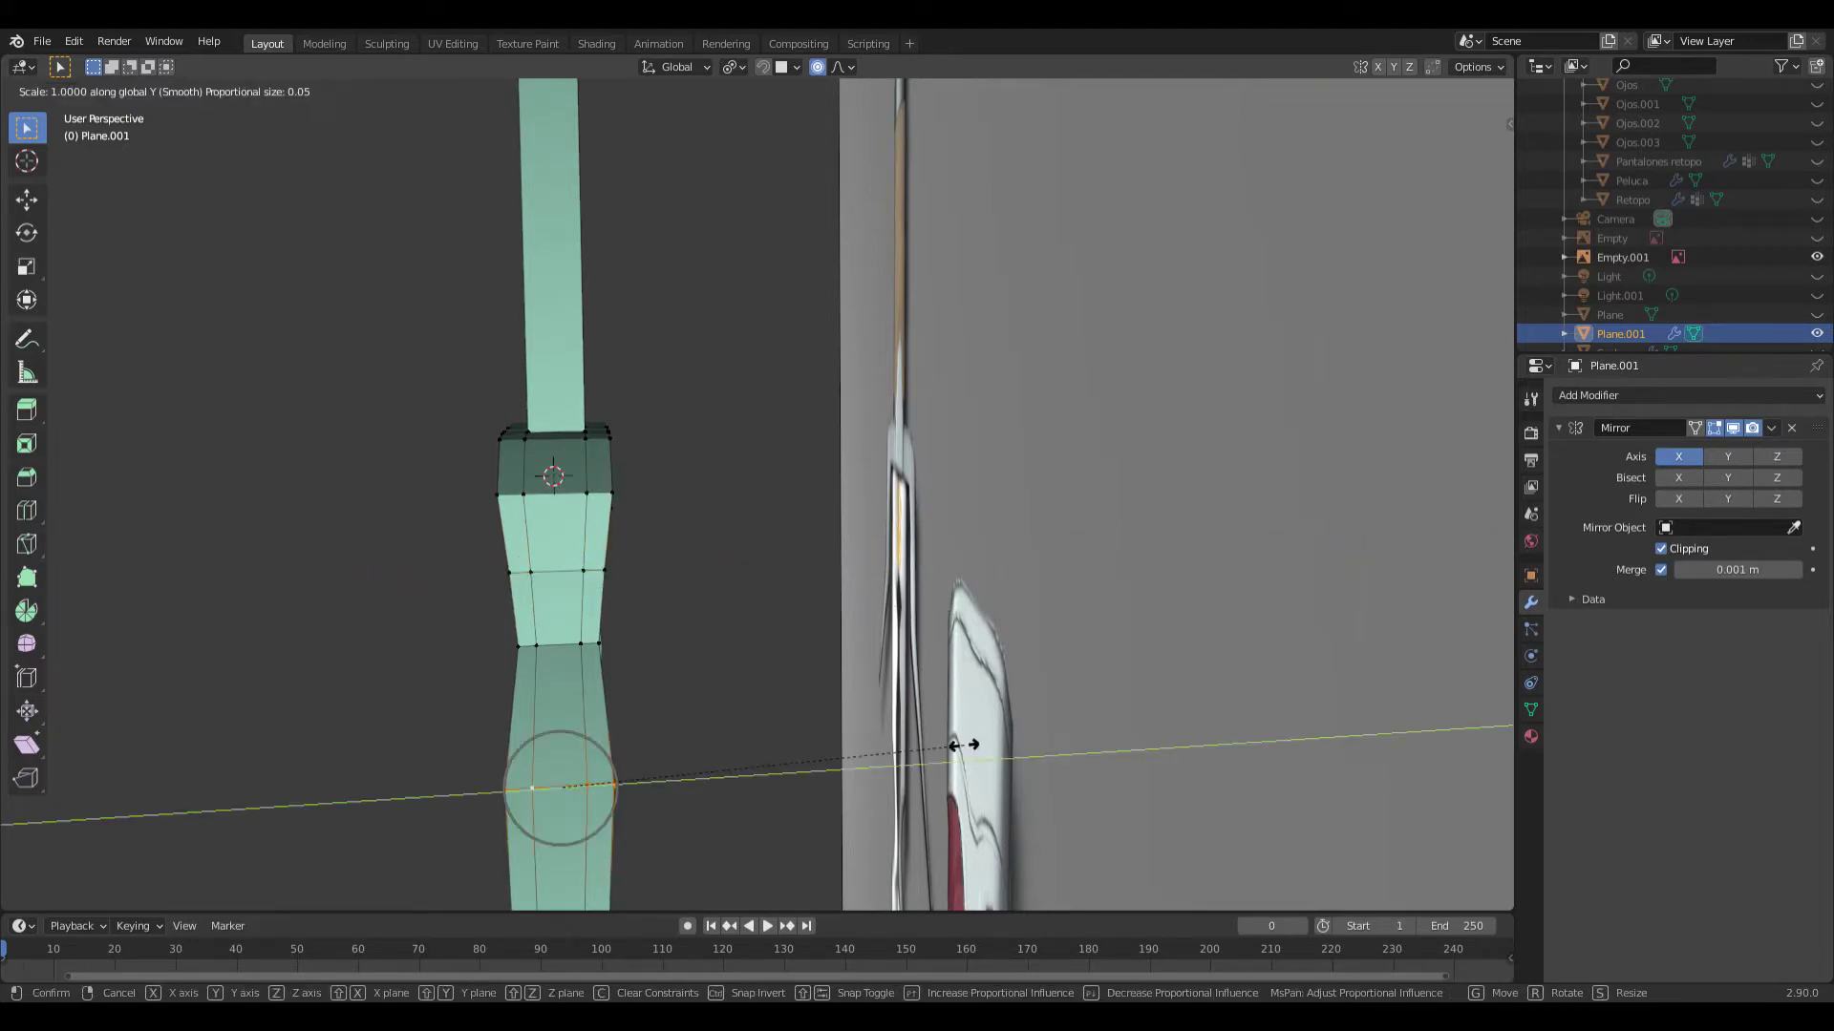
click(777, 759)
- Circle-select a group of strap vertices and narrow them along Y
scroll(760, 770, down, 2)
middle_drag(710, 804, 738, 714)
key(c)
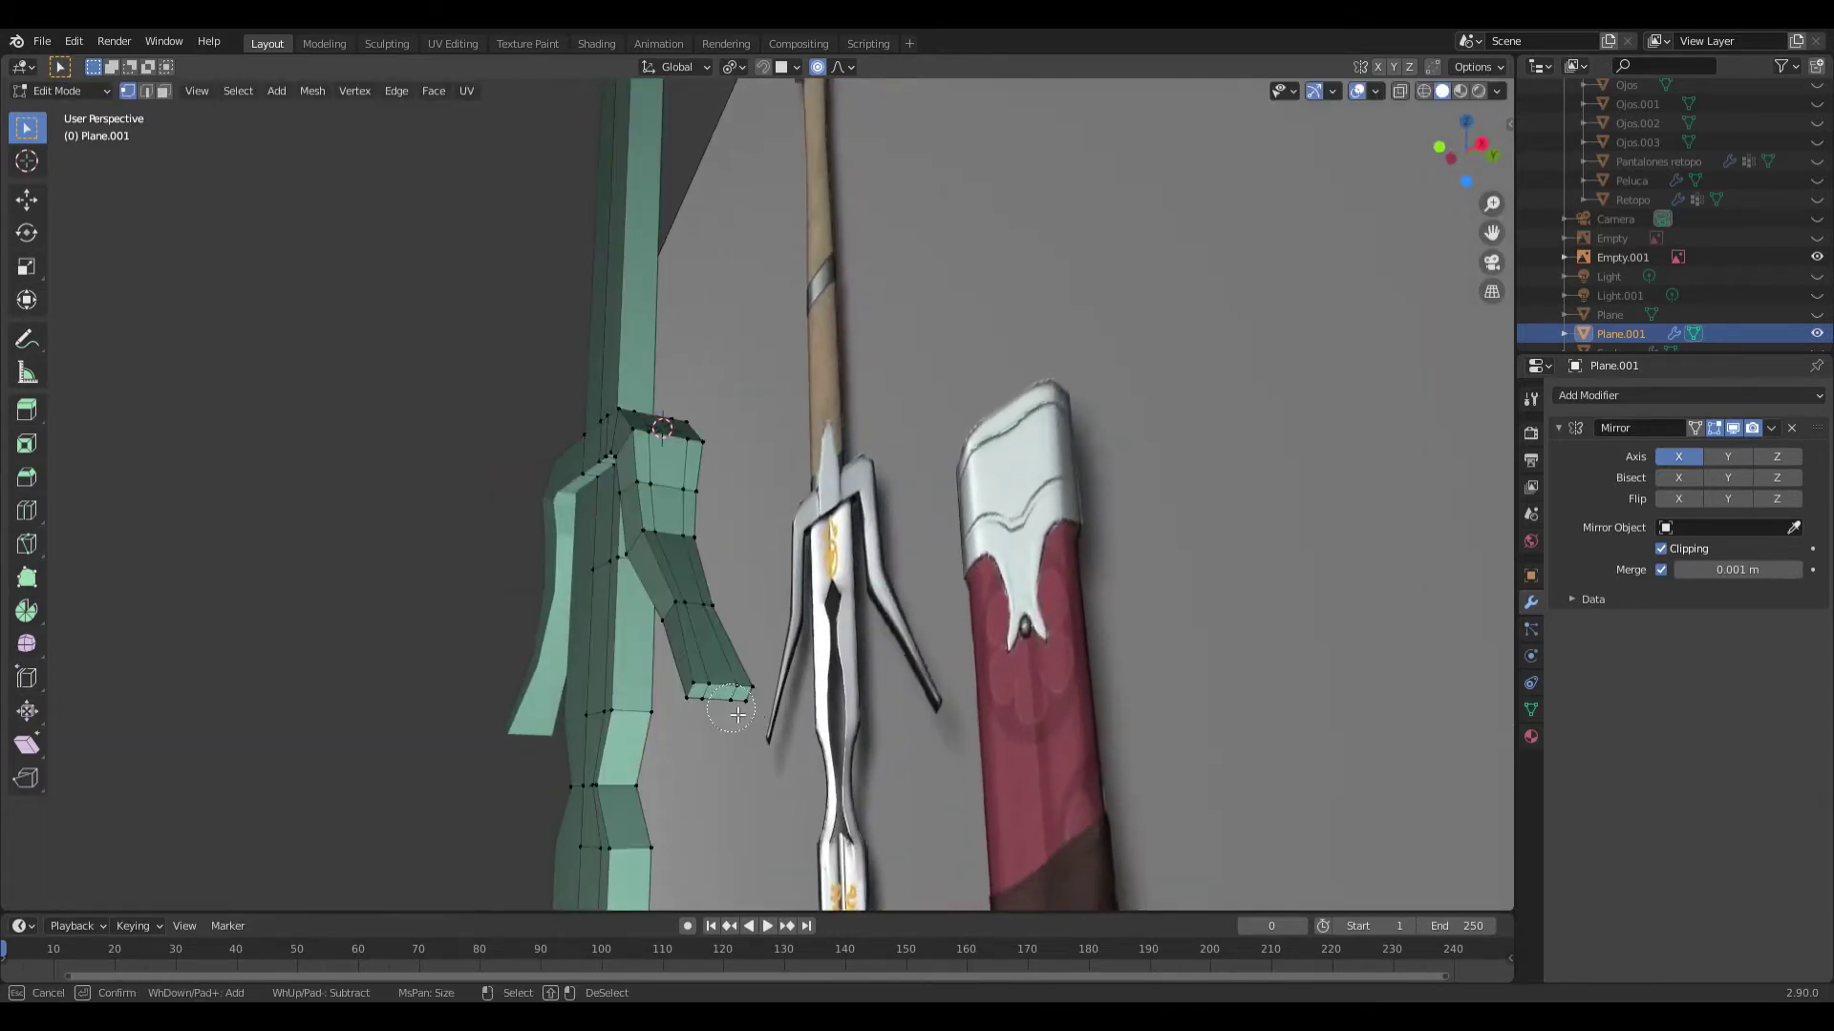
middle_drag(829, 672, 772, 716)
key(s)
key(y)
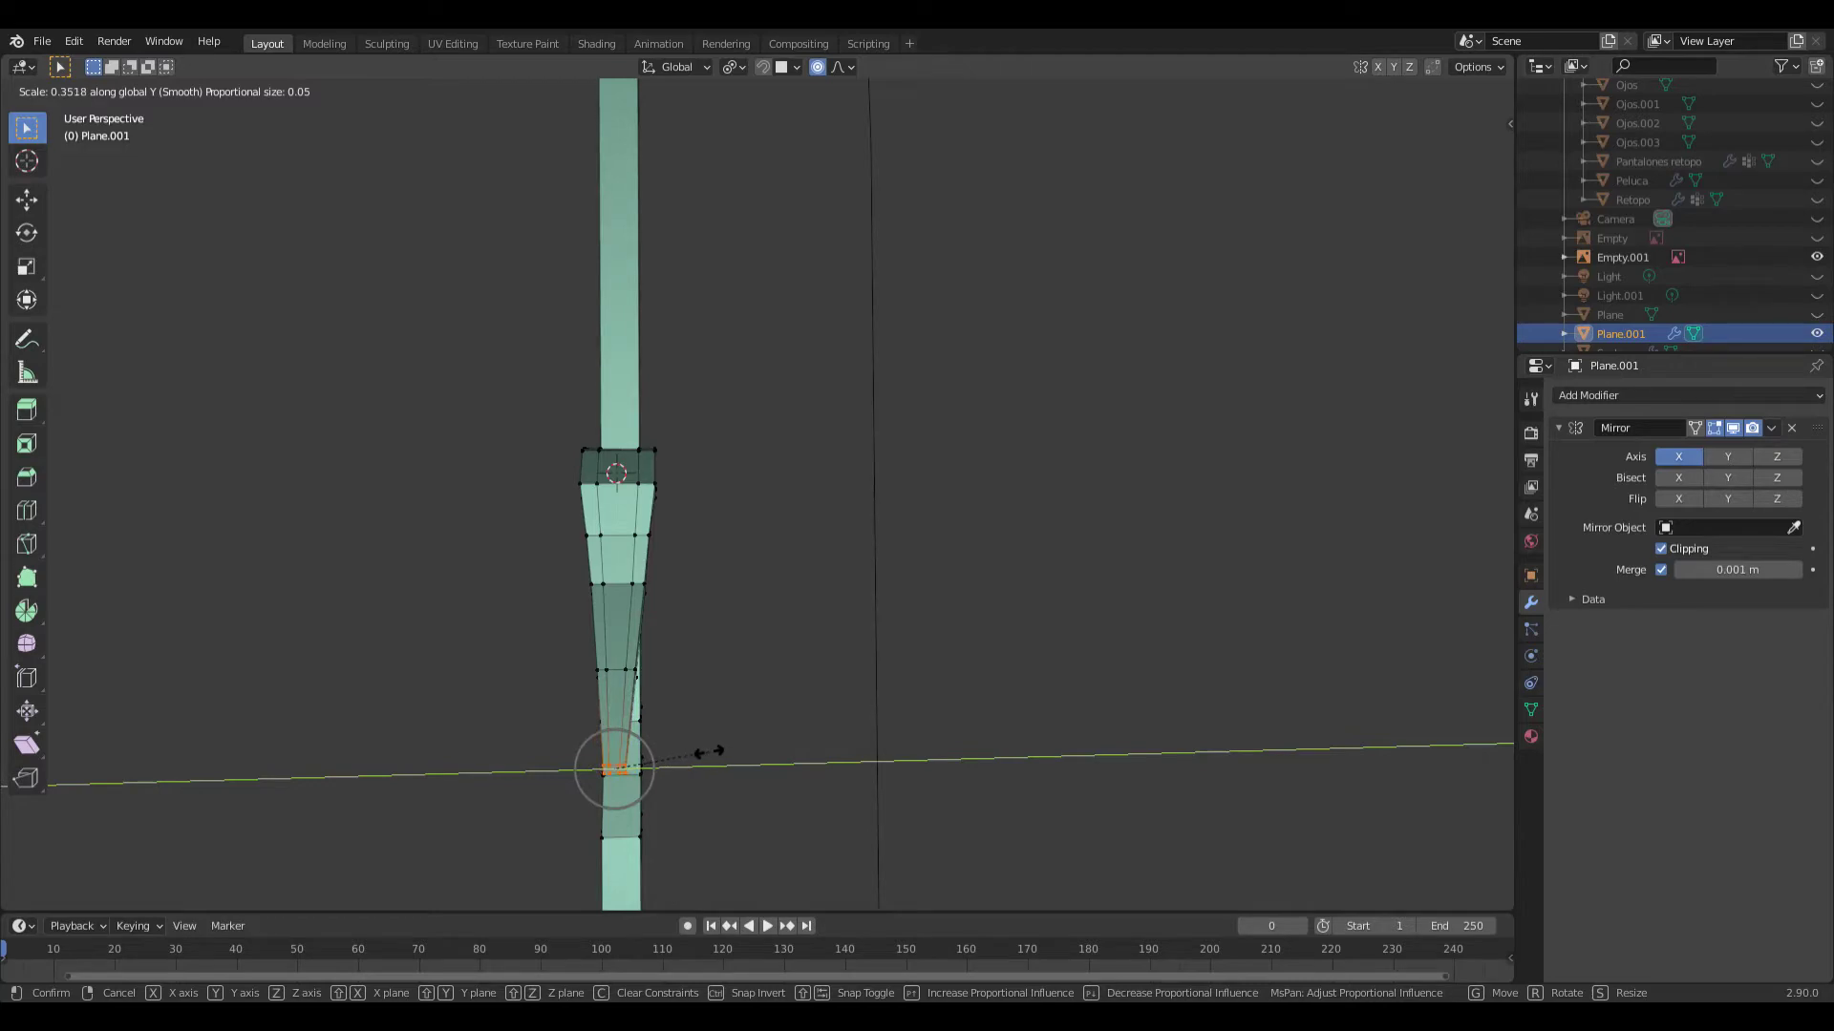
click(705, 759)
- Narrow the upper edge loop and the next loop along the Y axis
mouse_move(491, 675)
middle_down()
mouse_move(950, 643)
mouse_move(559, 668)
middle_up()
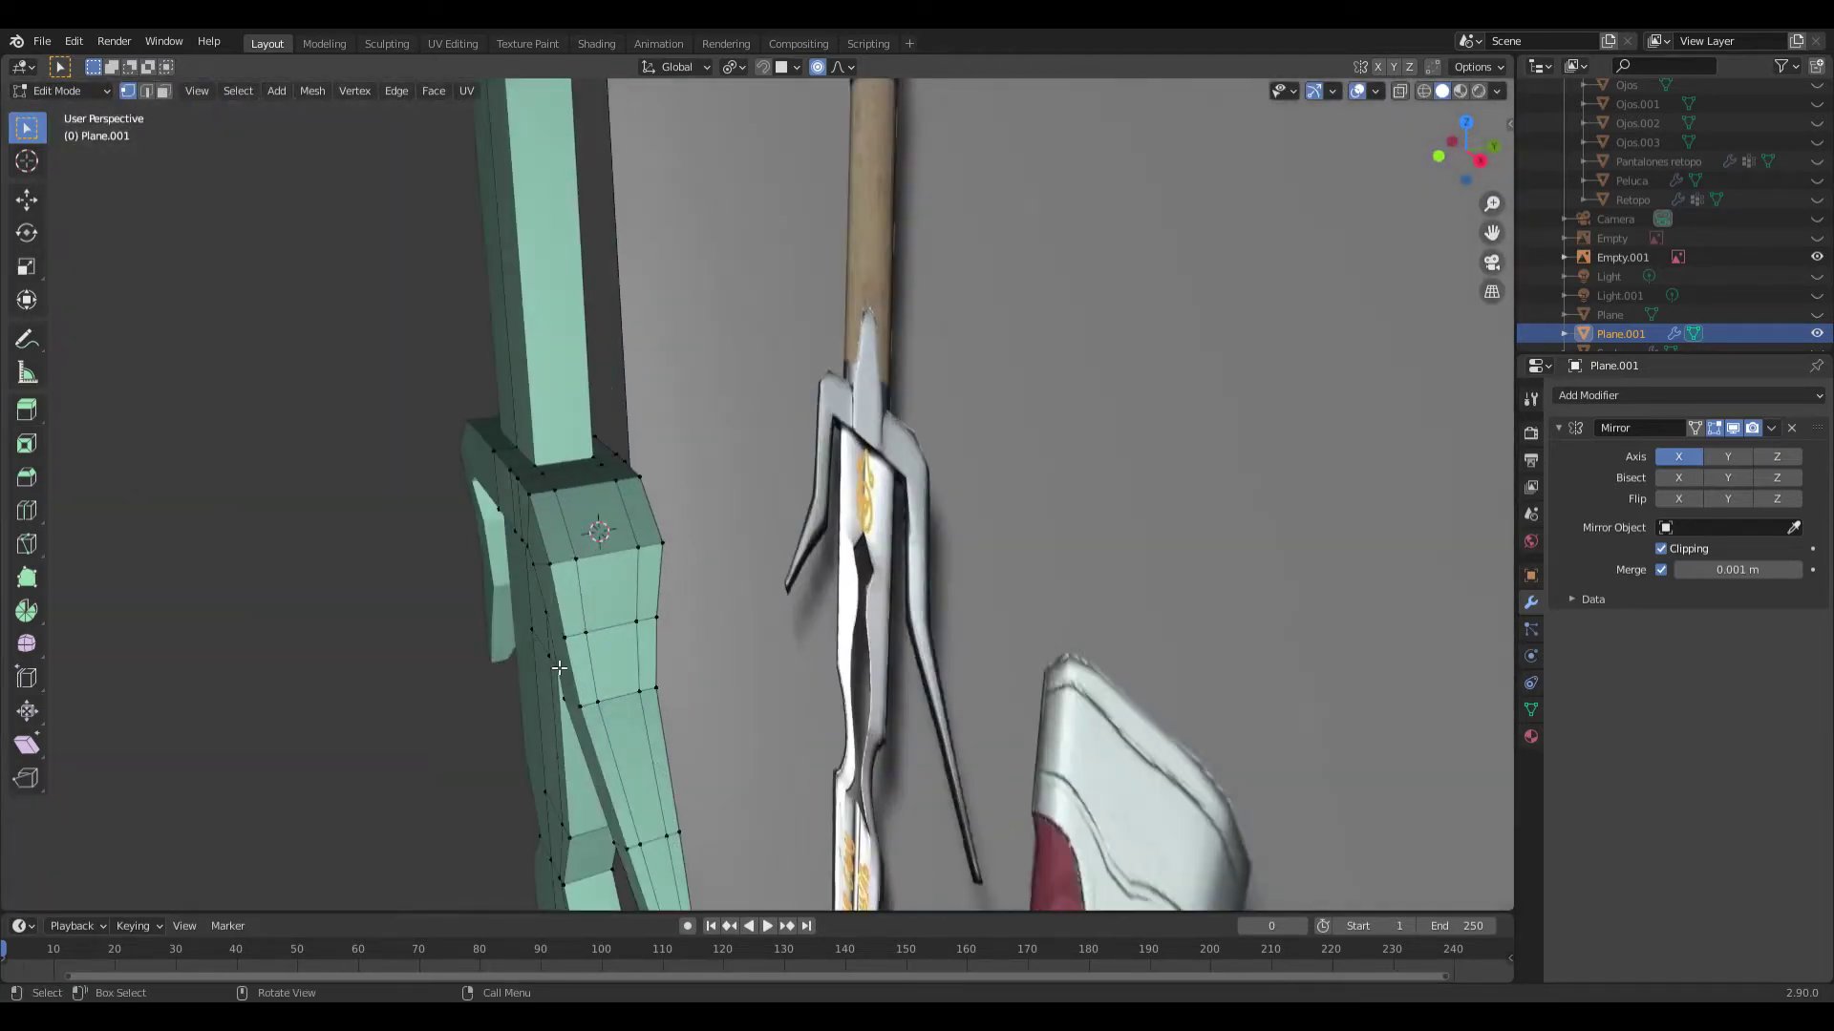
mouse_move(595, 579)
middle_down()
mouse_move(624, 619)
mouse_move(529, 649)
middle_up()
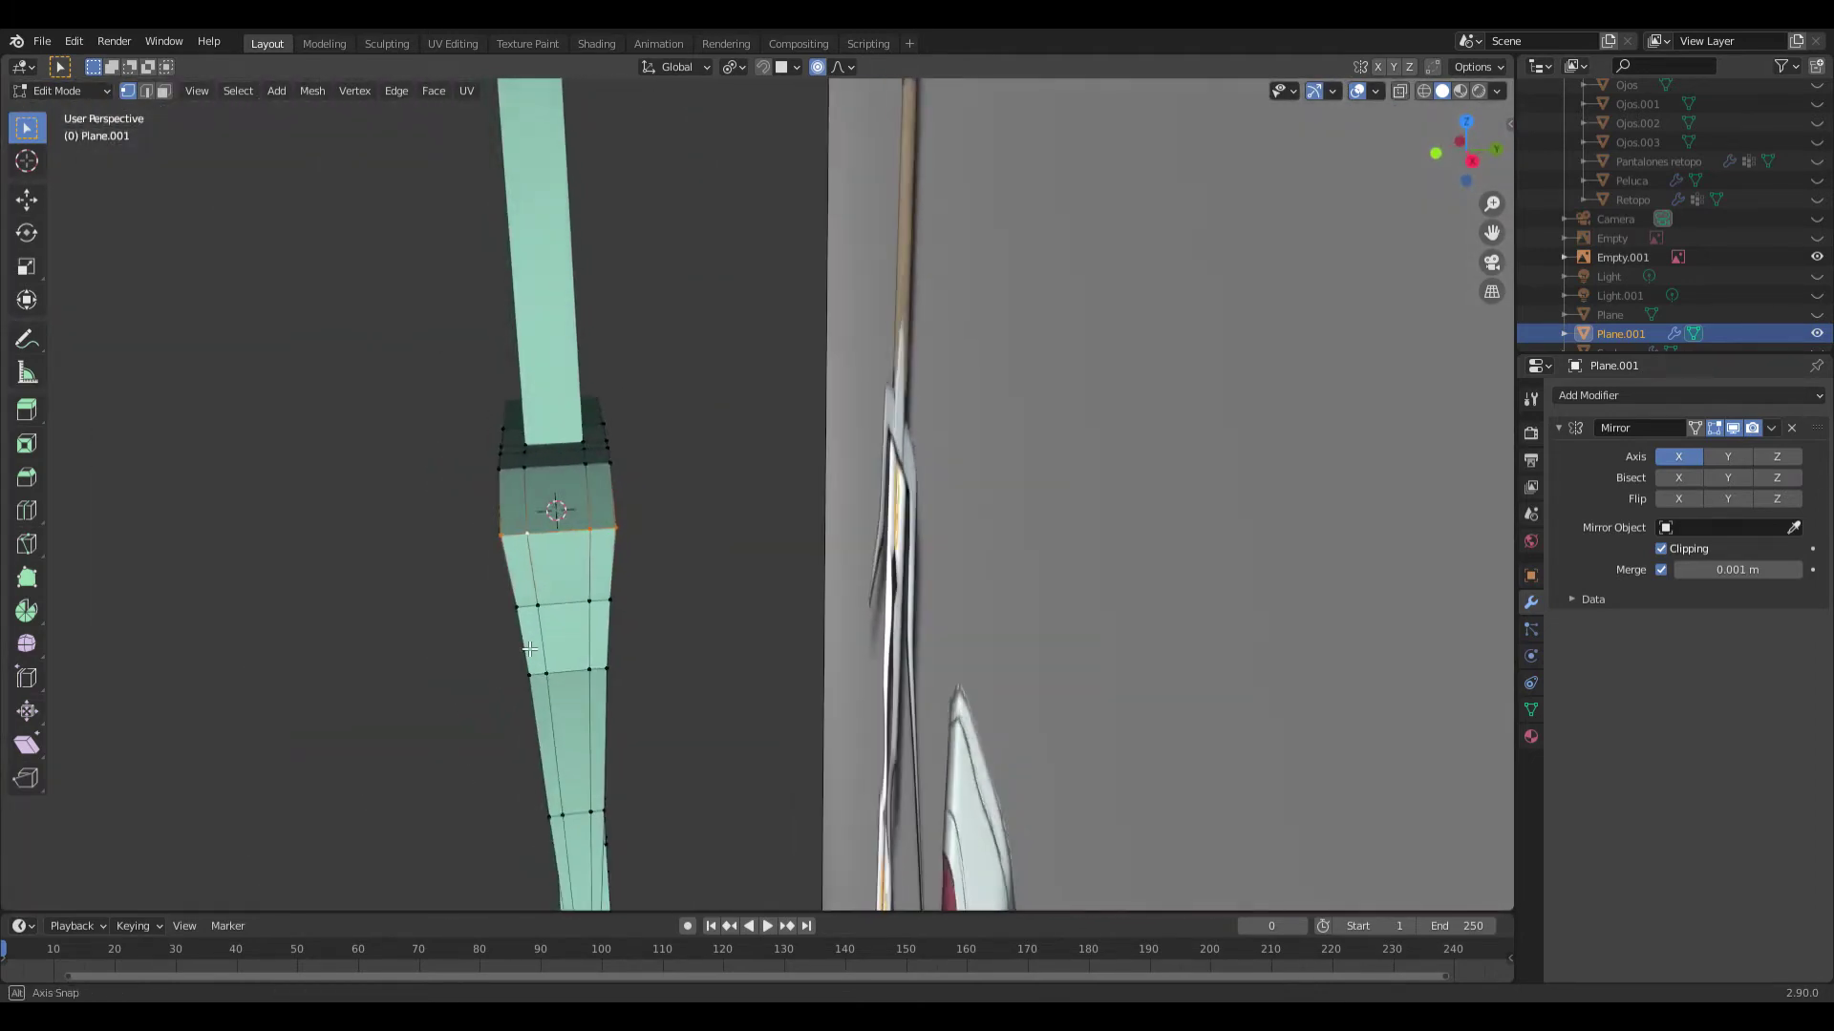
key(s)
key(x)
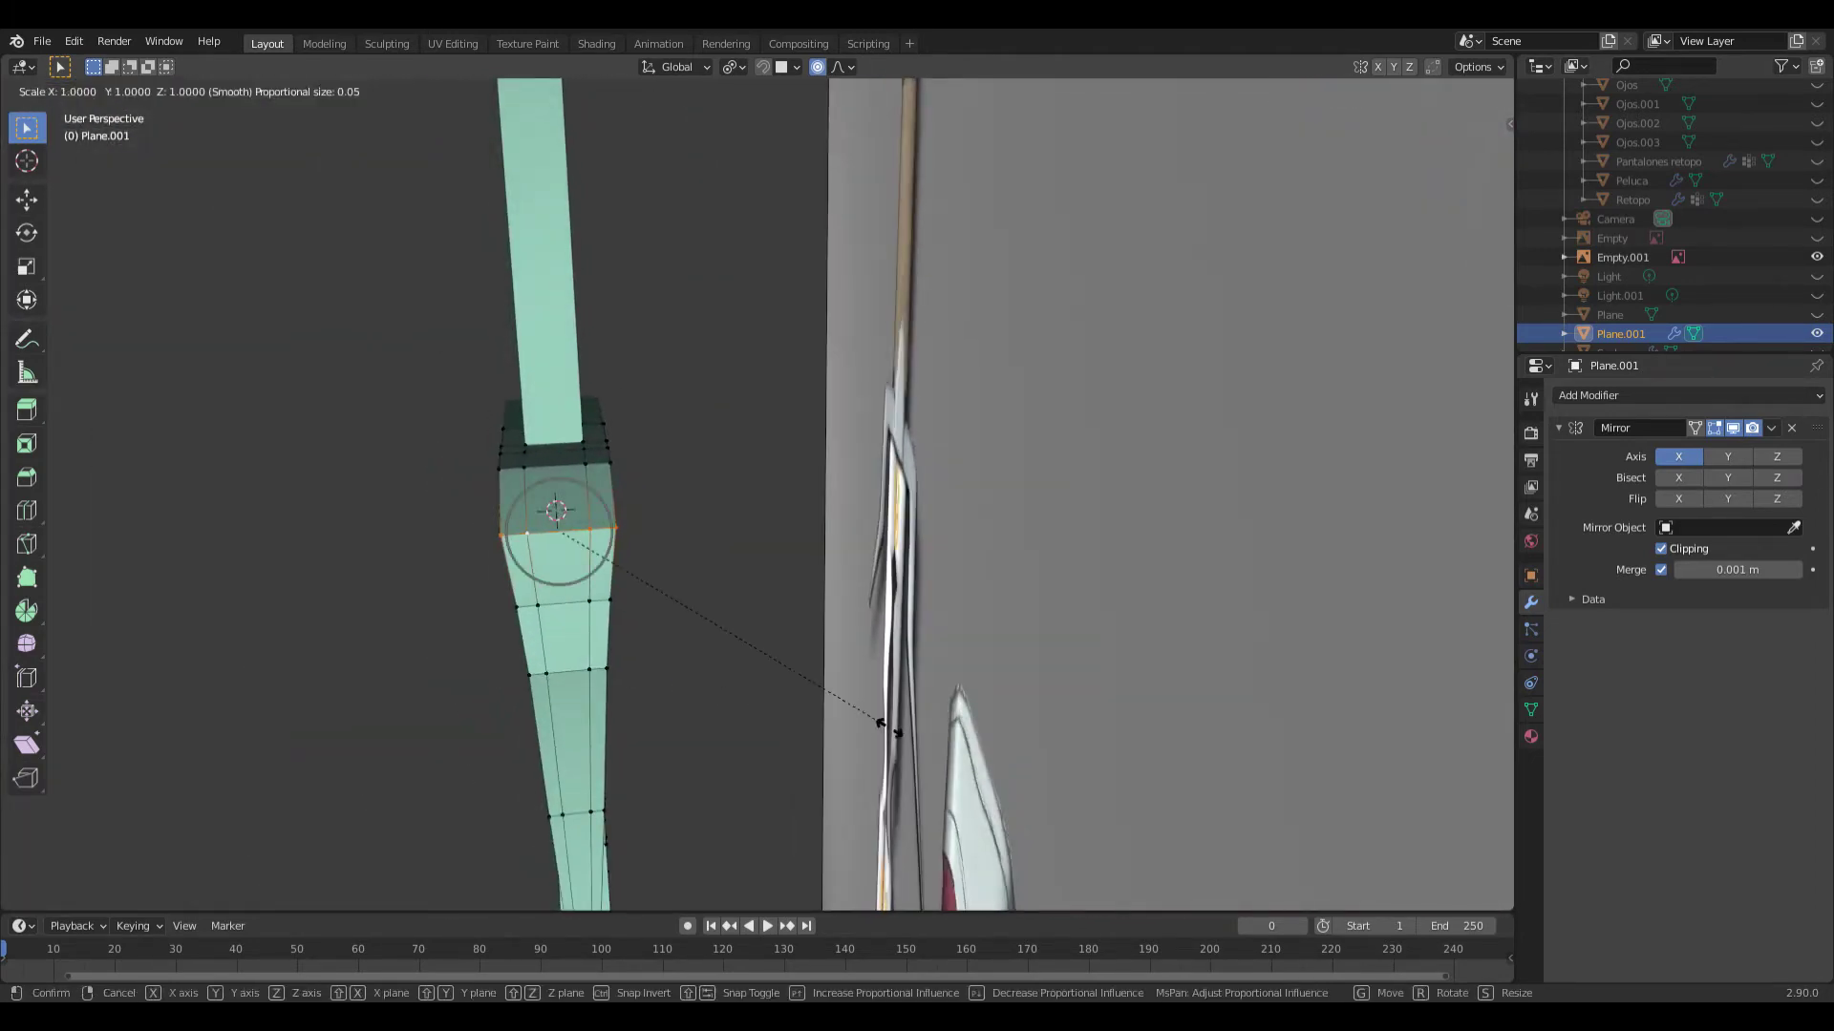
key(y)
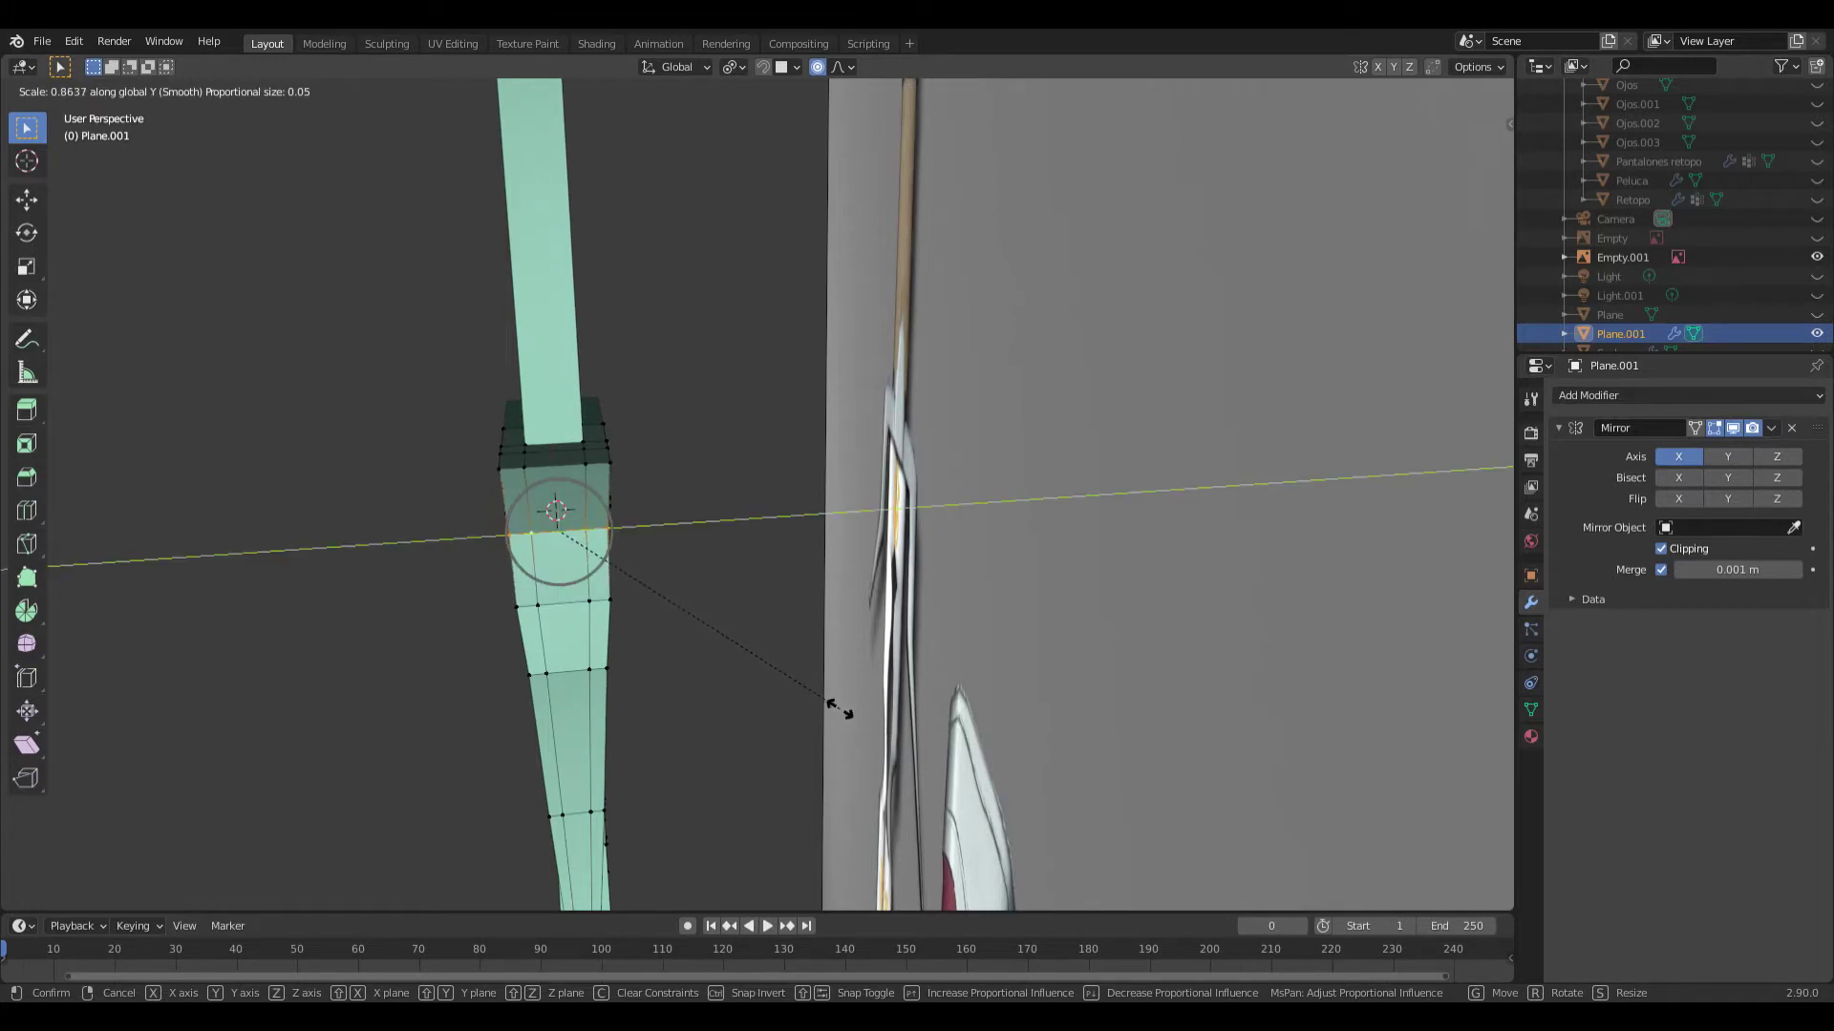
click(838, 707)
middle_drag(765, 688, 944, 575)
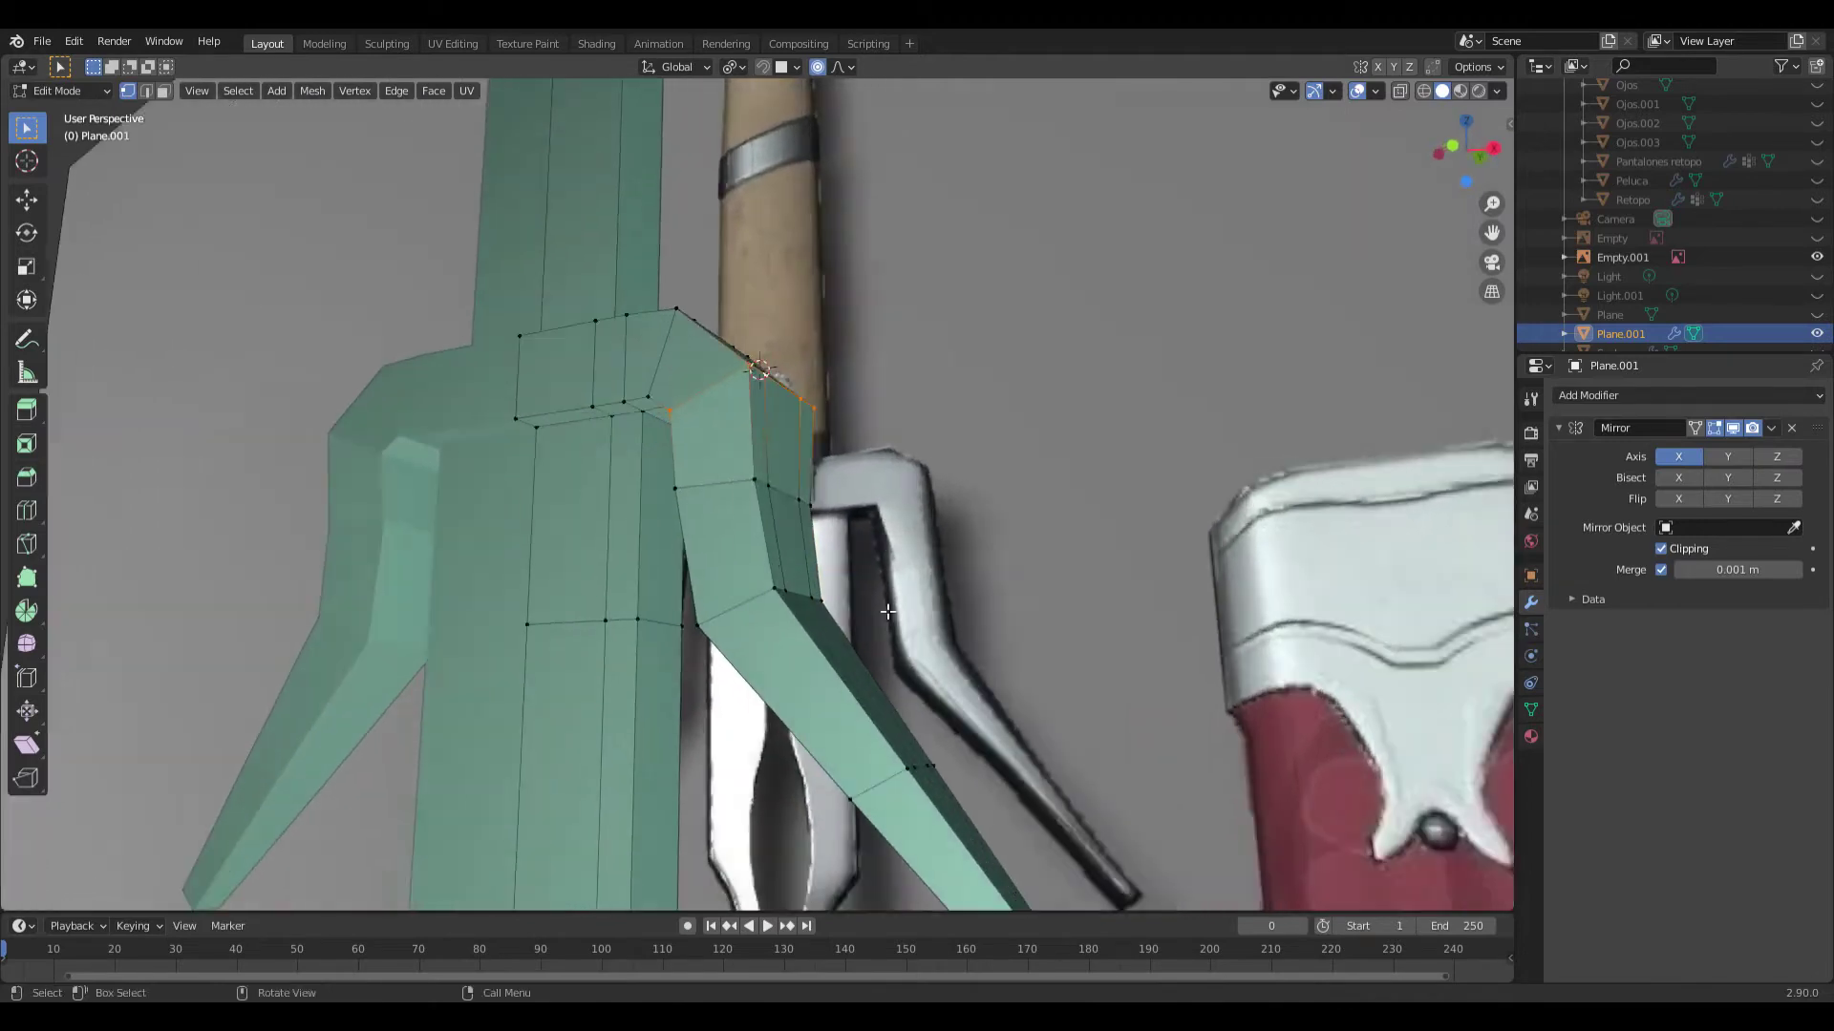
key(s)
key(y)
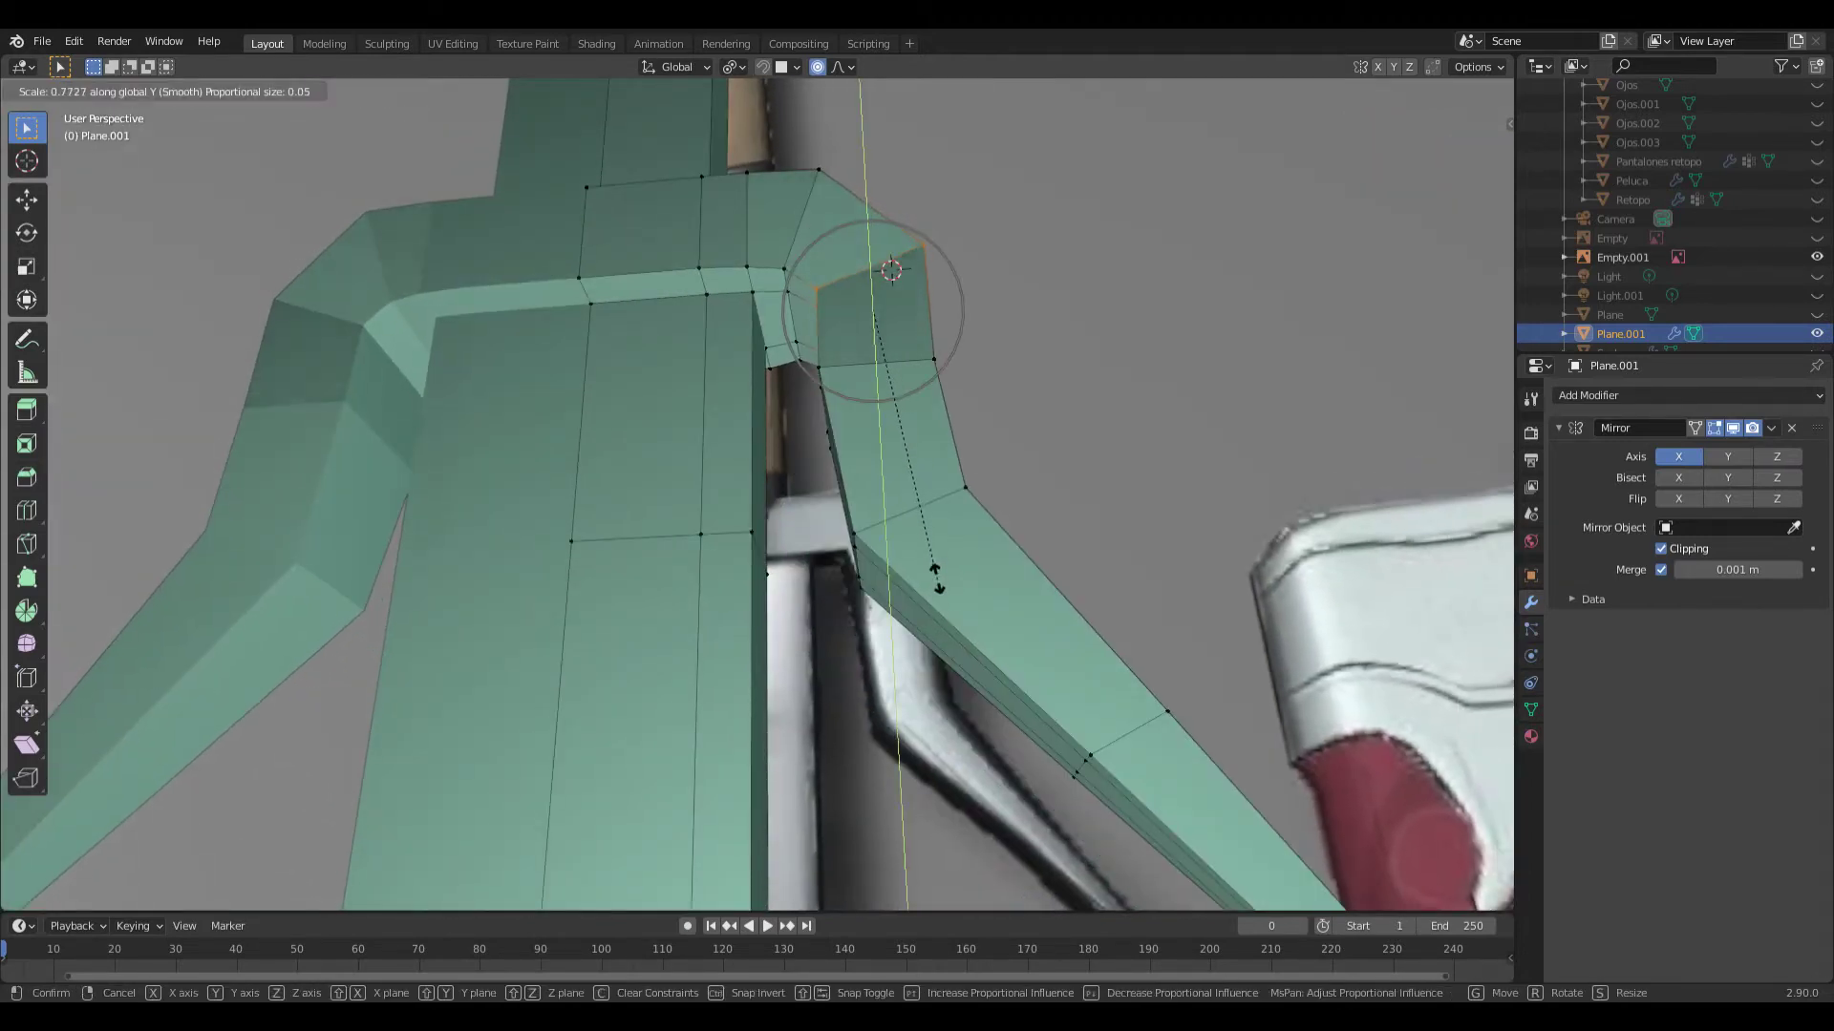
click(945, 573)
- Scale the shoulder strap vertices to about 0.86 along Y with smooth falloff
mouse_move(945, 573)
middle_down()
mouse_move(679, 662)
mouse_move(692, 670)
middle_up()
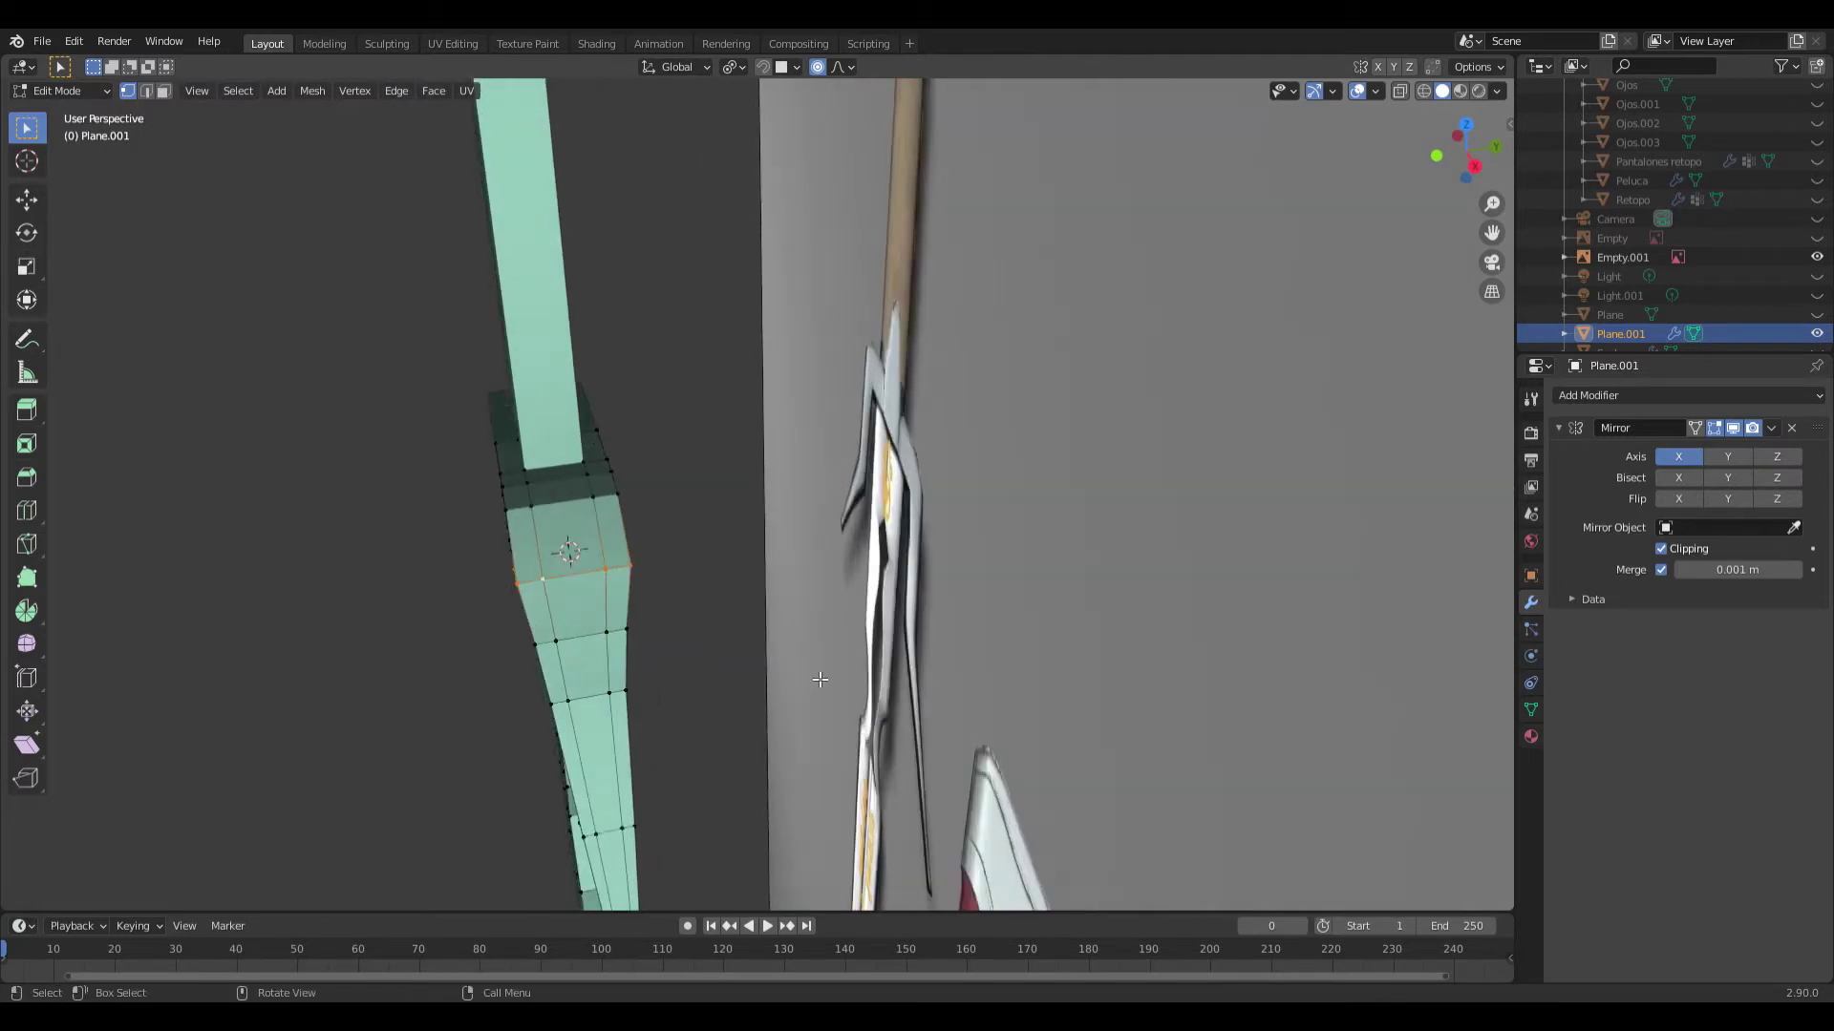
key(s)
key(y)
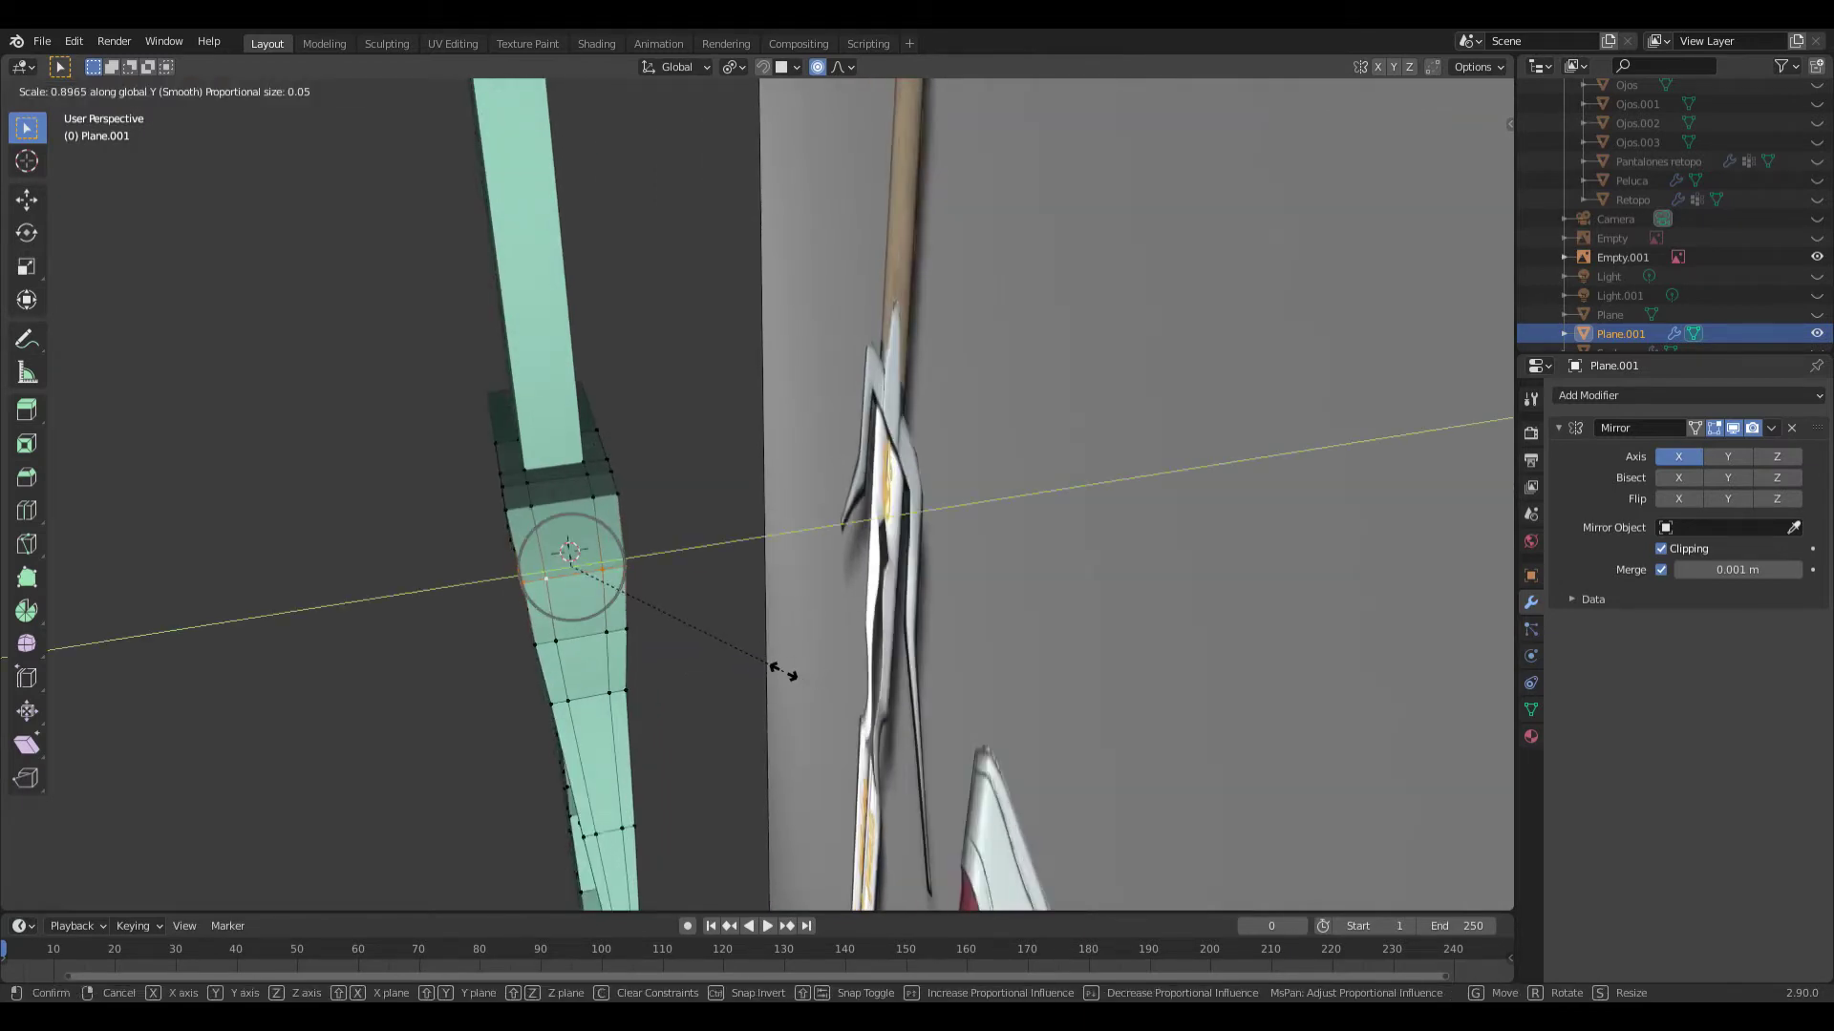
click(775, 671)
middle_drag(651, 684, 801, 608)
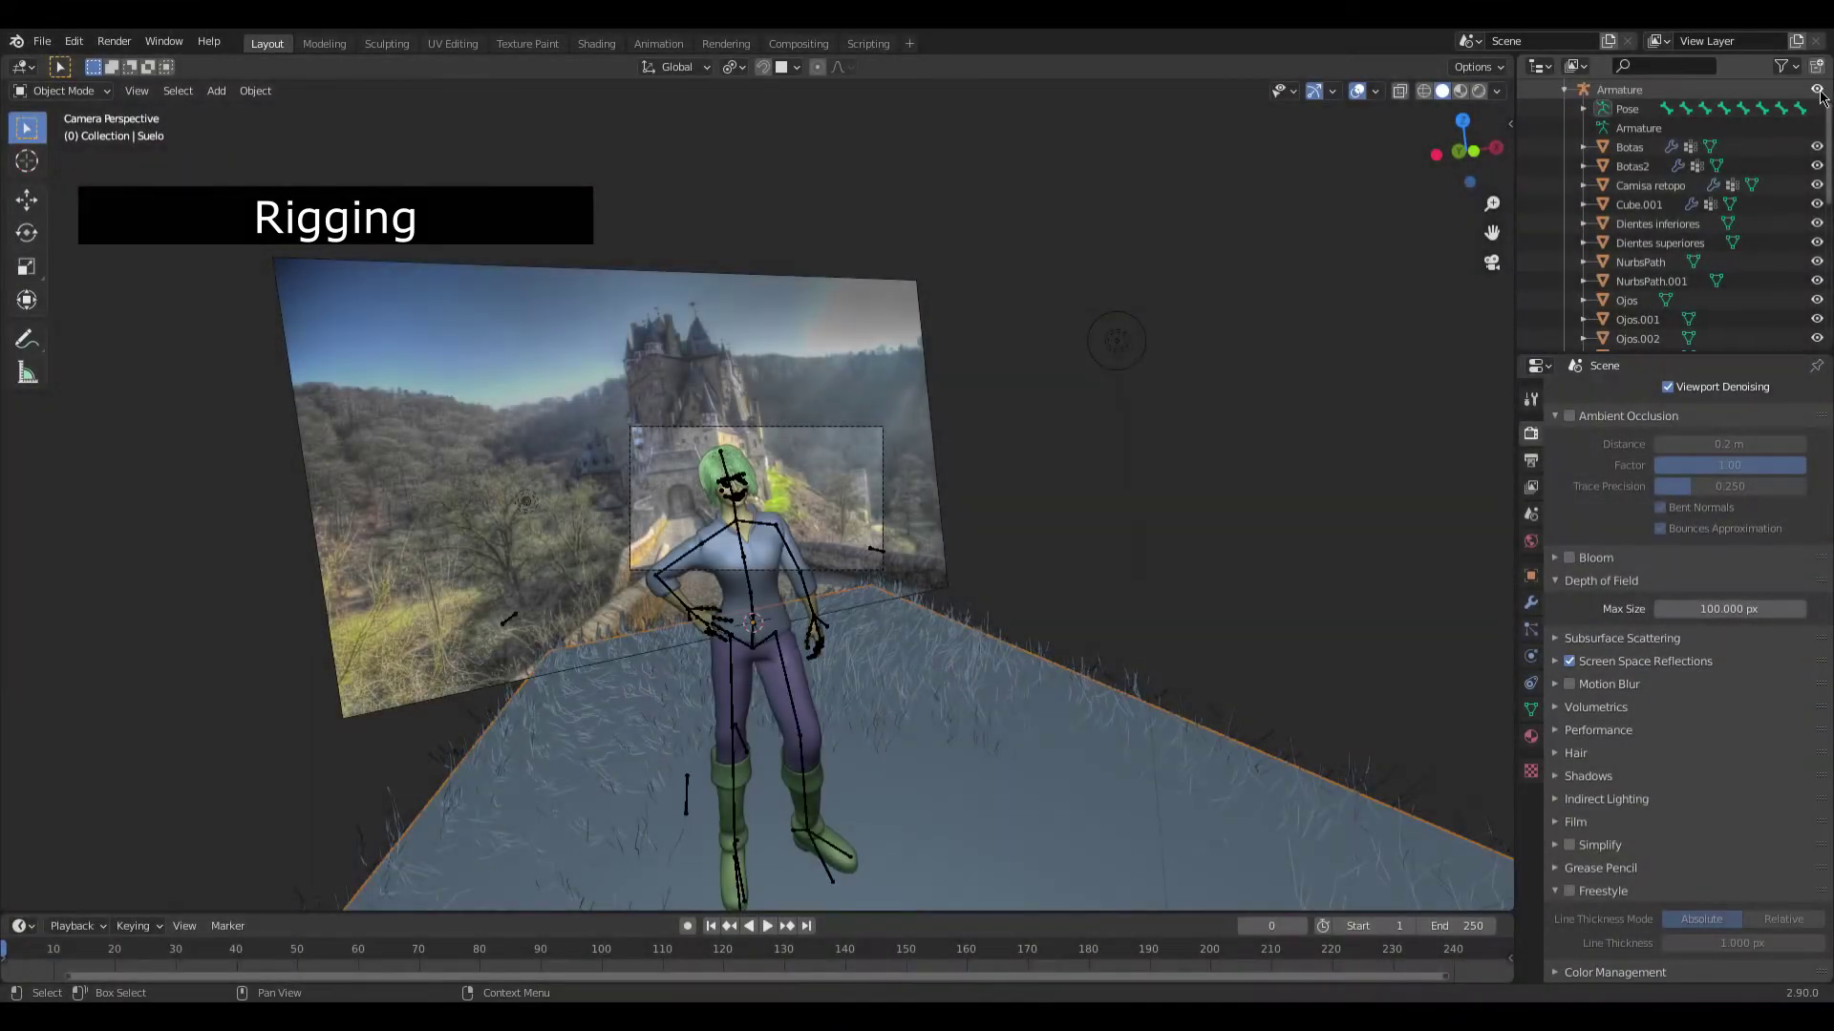
- Select the character's armature and switch it into Pose Mode
click(767, 528)
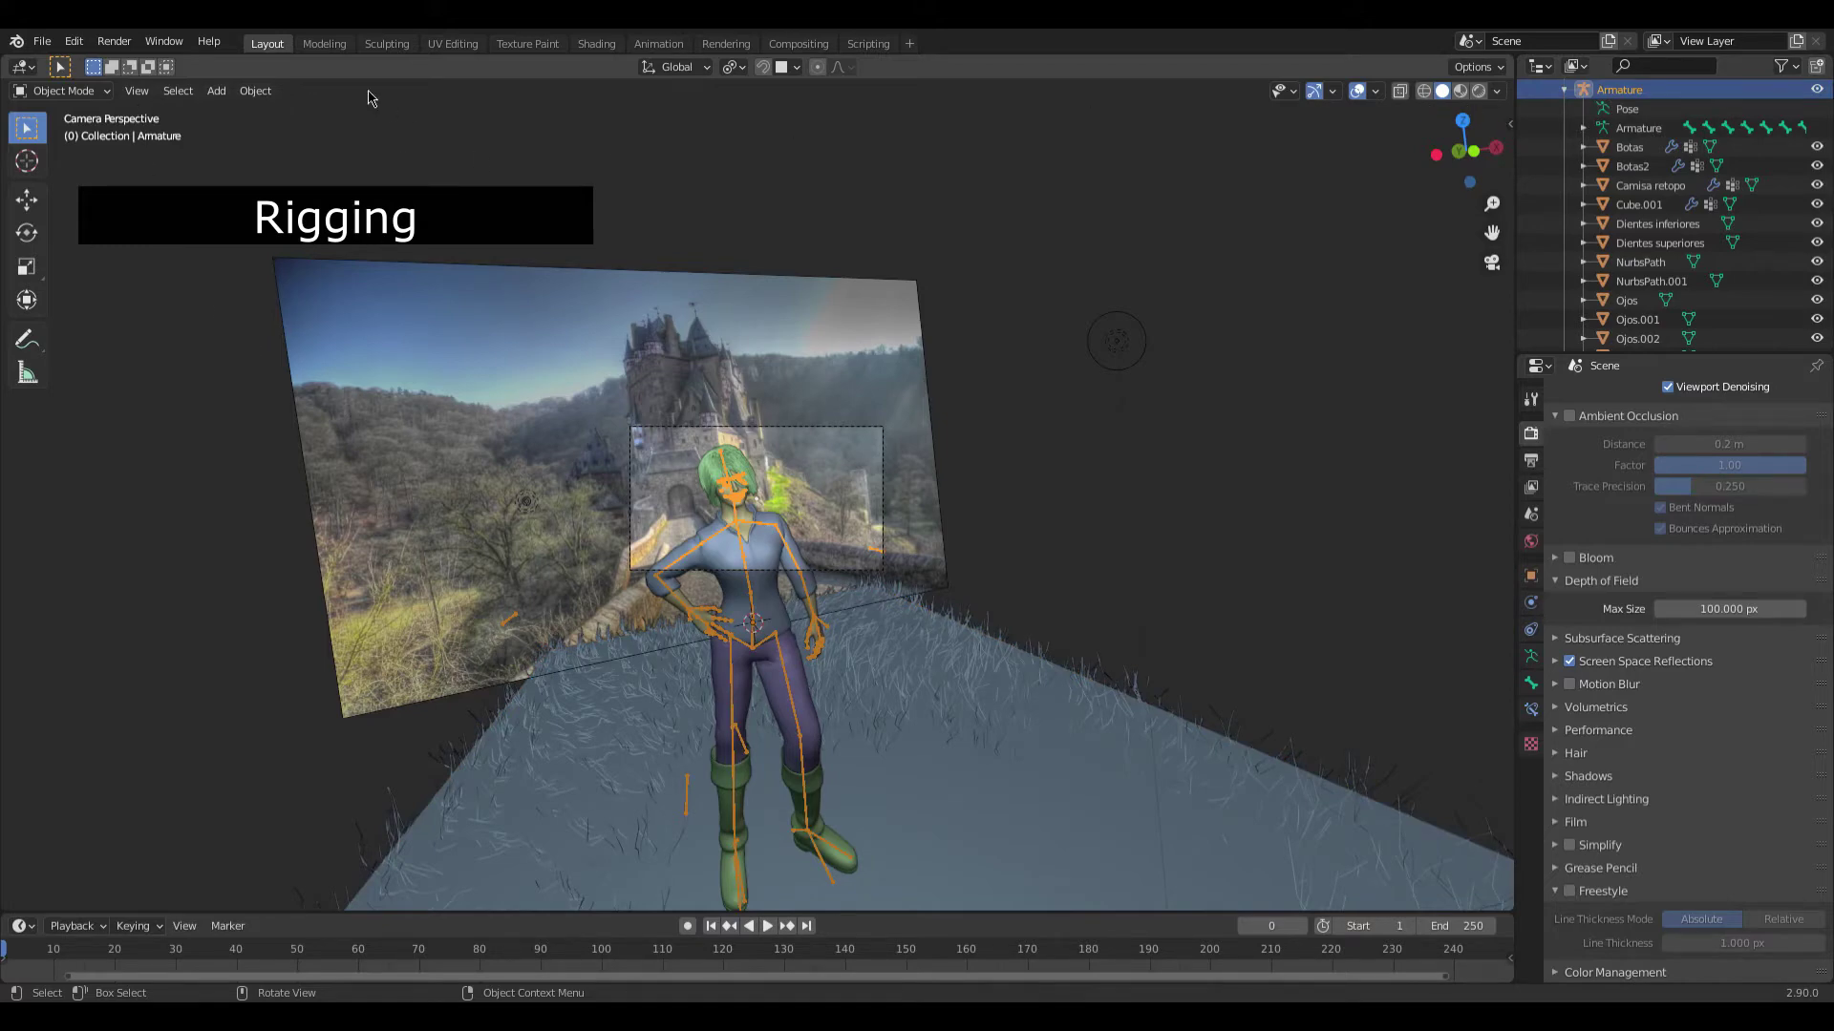
click(63, 94)
click(63, 155)
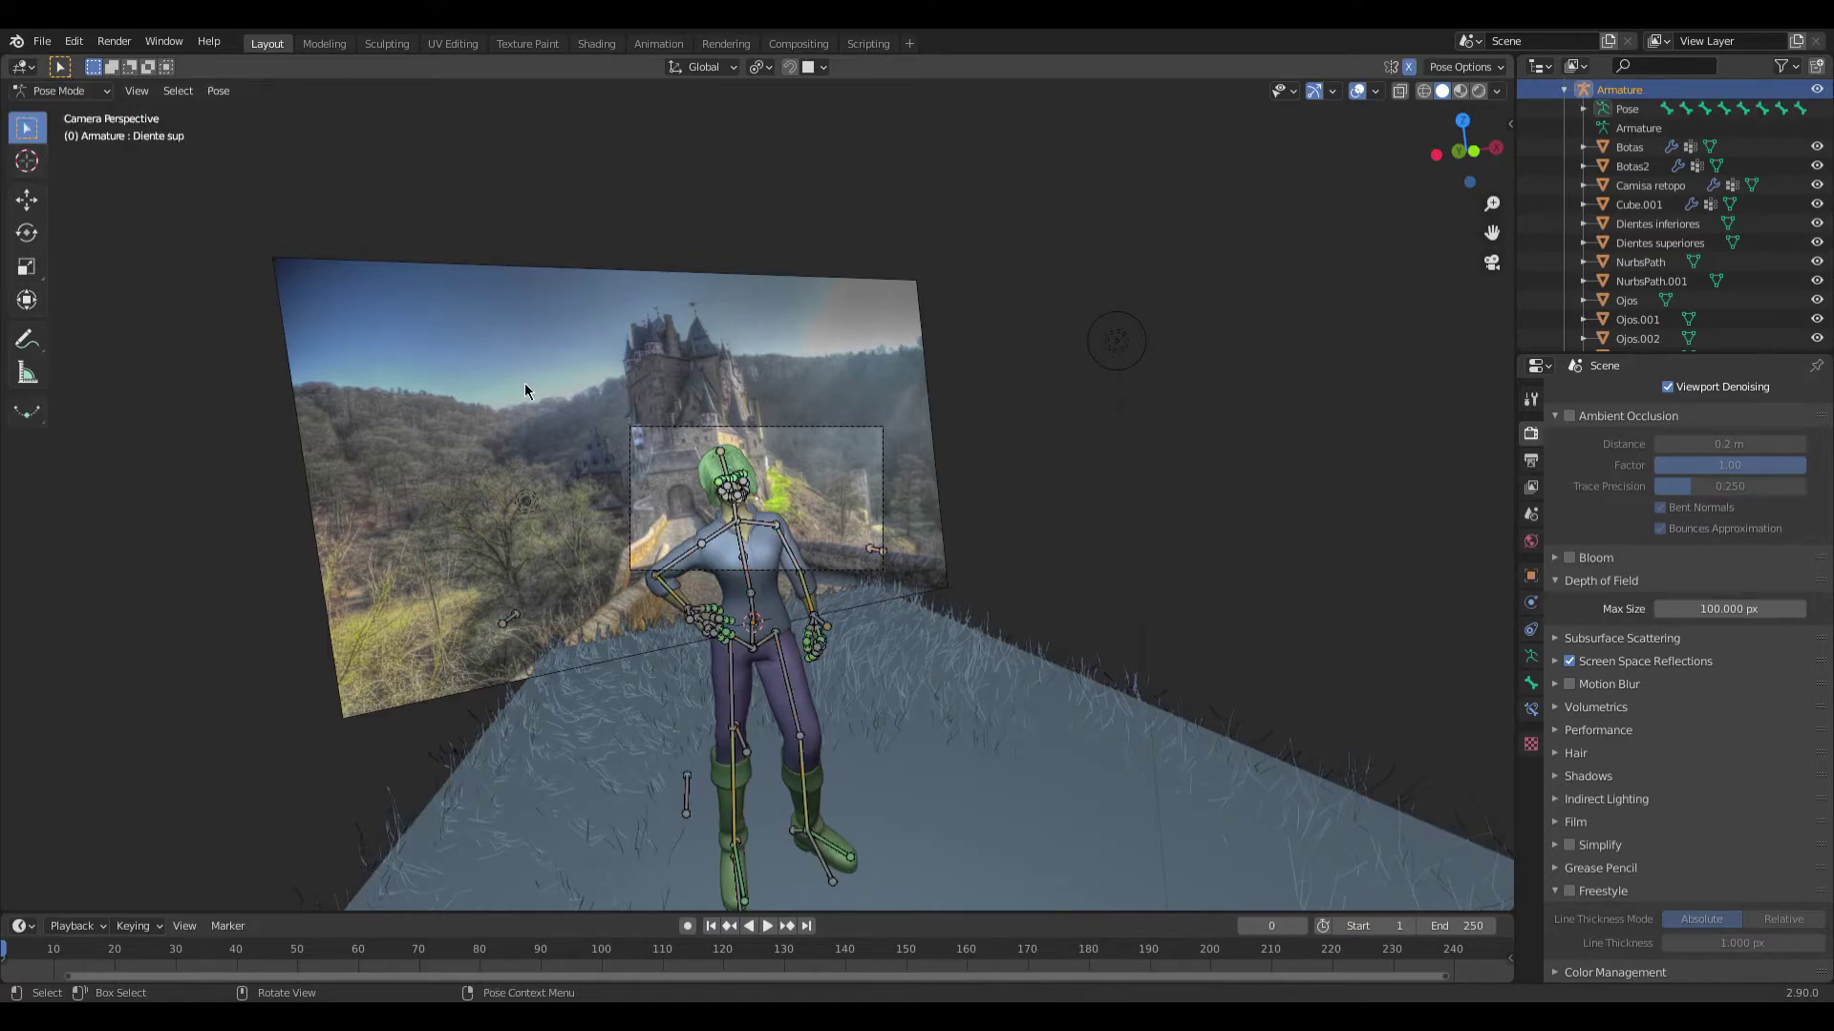
middle_drag(585, 387, 585, 403)
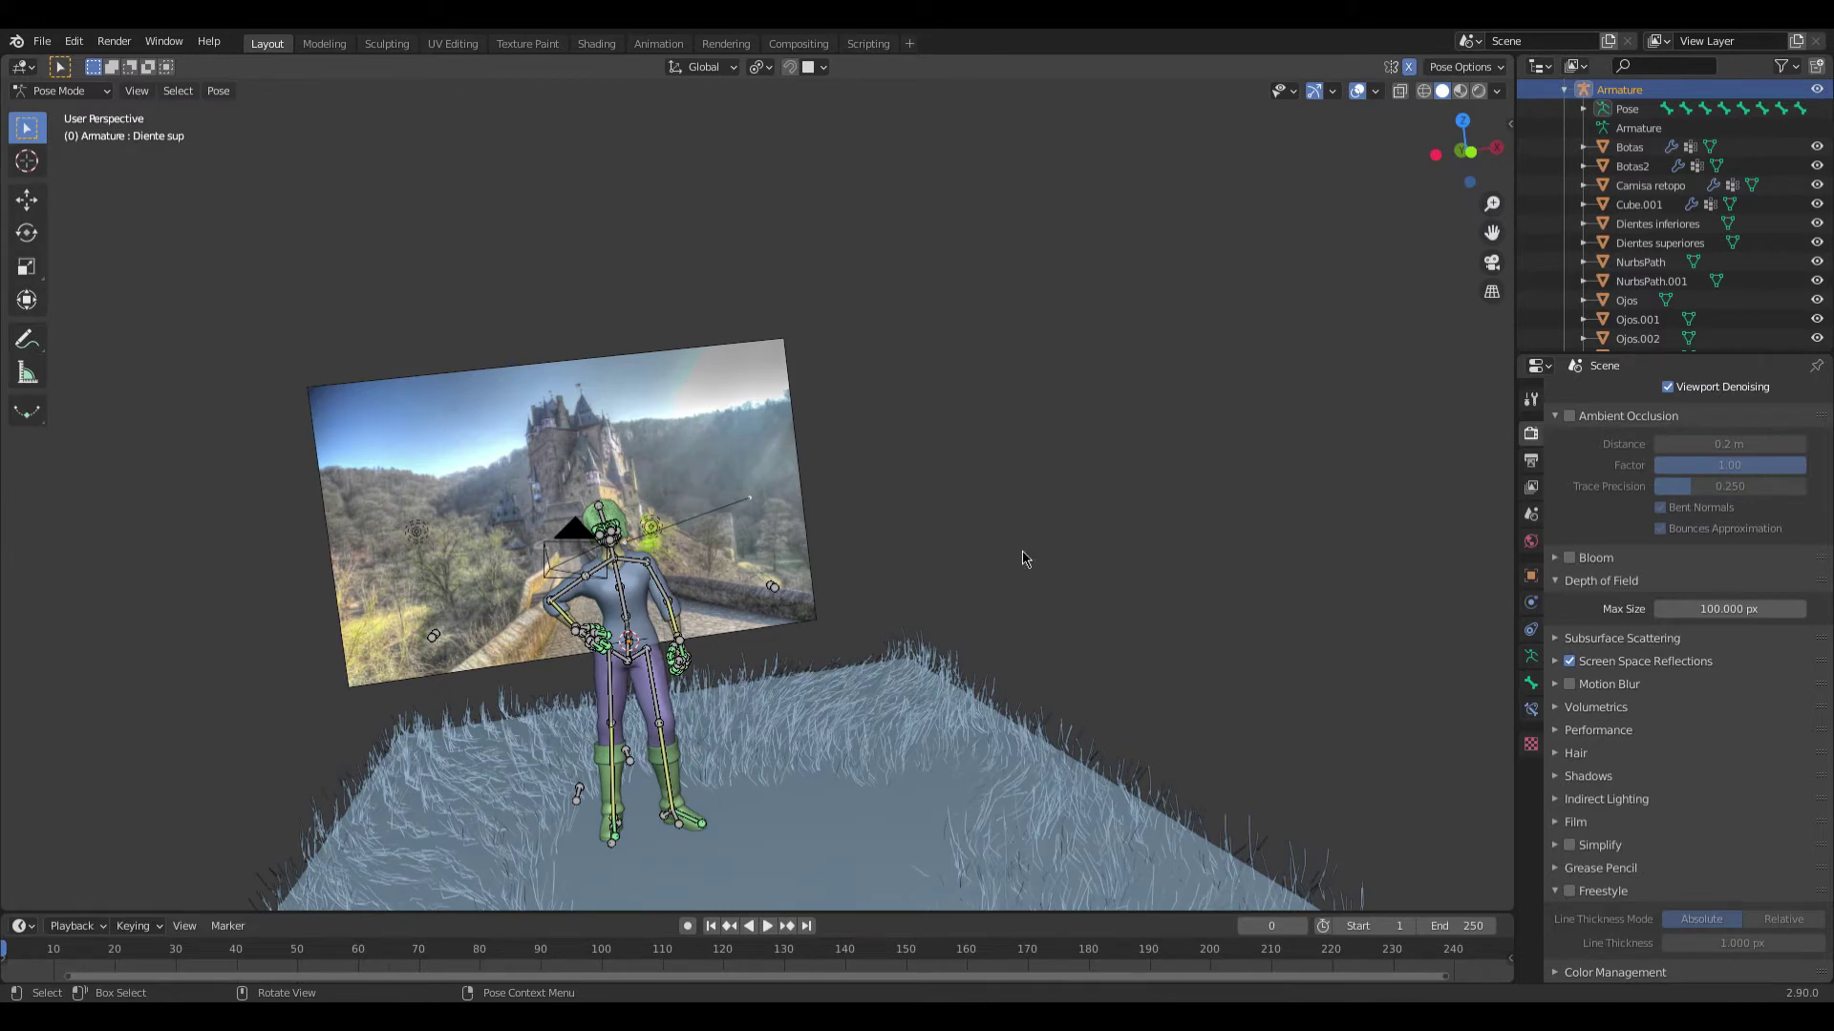
- Hide the Suelo ground, the castle backdrop Empty and the Camera in the outliner
scroll(1680, 286, down, 5)
scroll(1705, 318, down, 5)
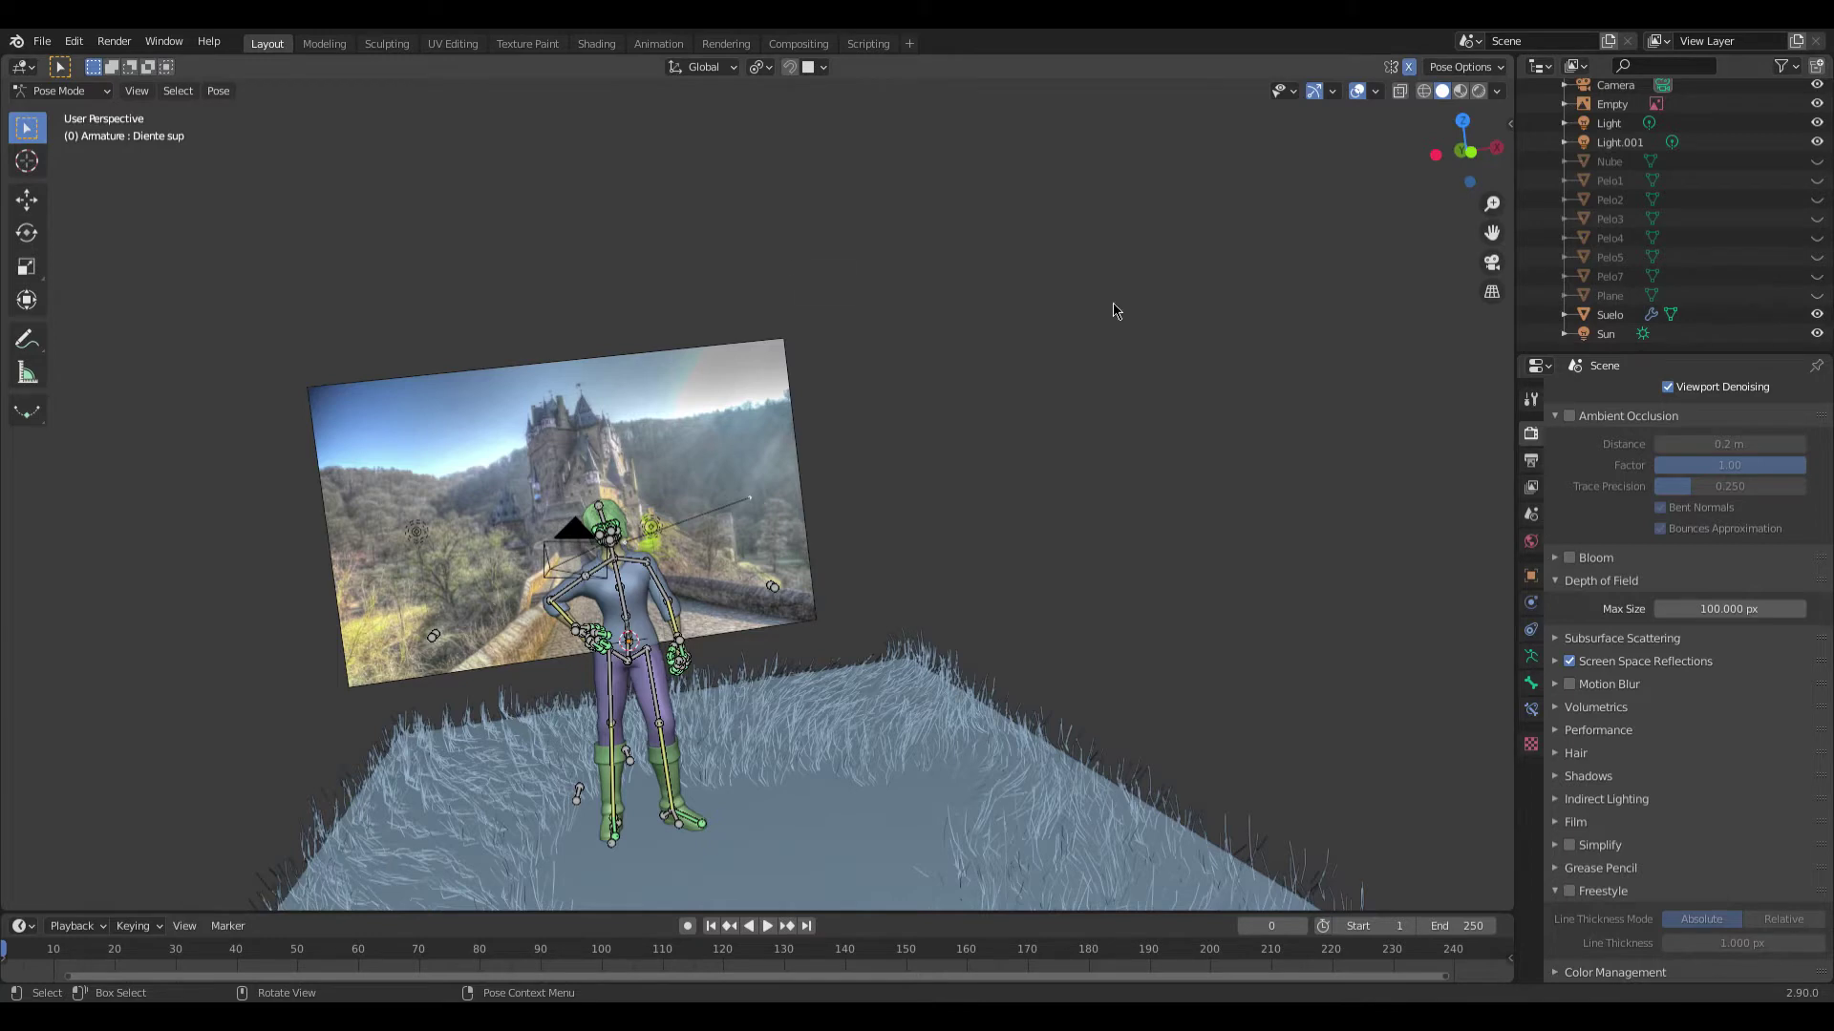
click(1816, 314)
scroll(1782, 302, up, 2)
scroll(1782, 303, up, 2)
scroll(1782, 303, up, 3)
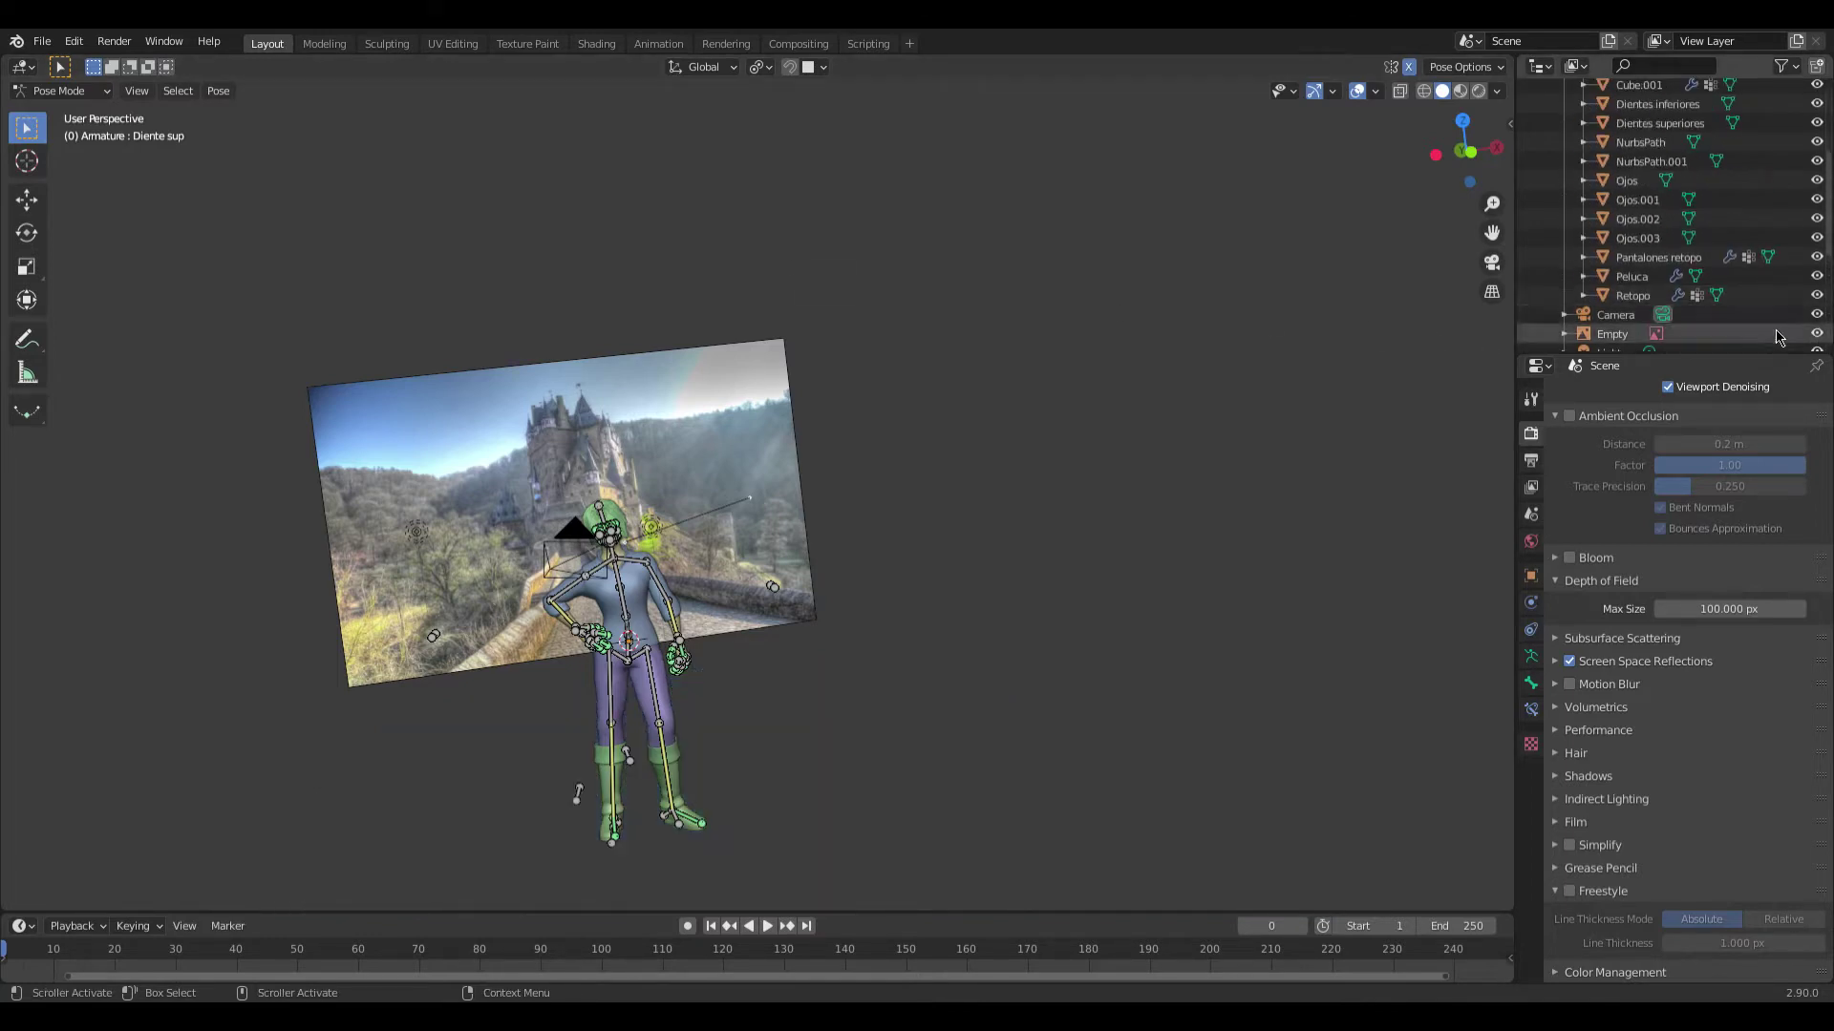
click(1816, 333)
click(1816, 314)
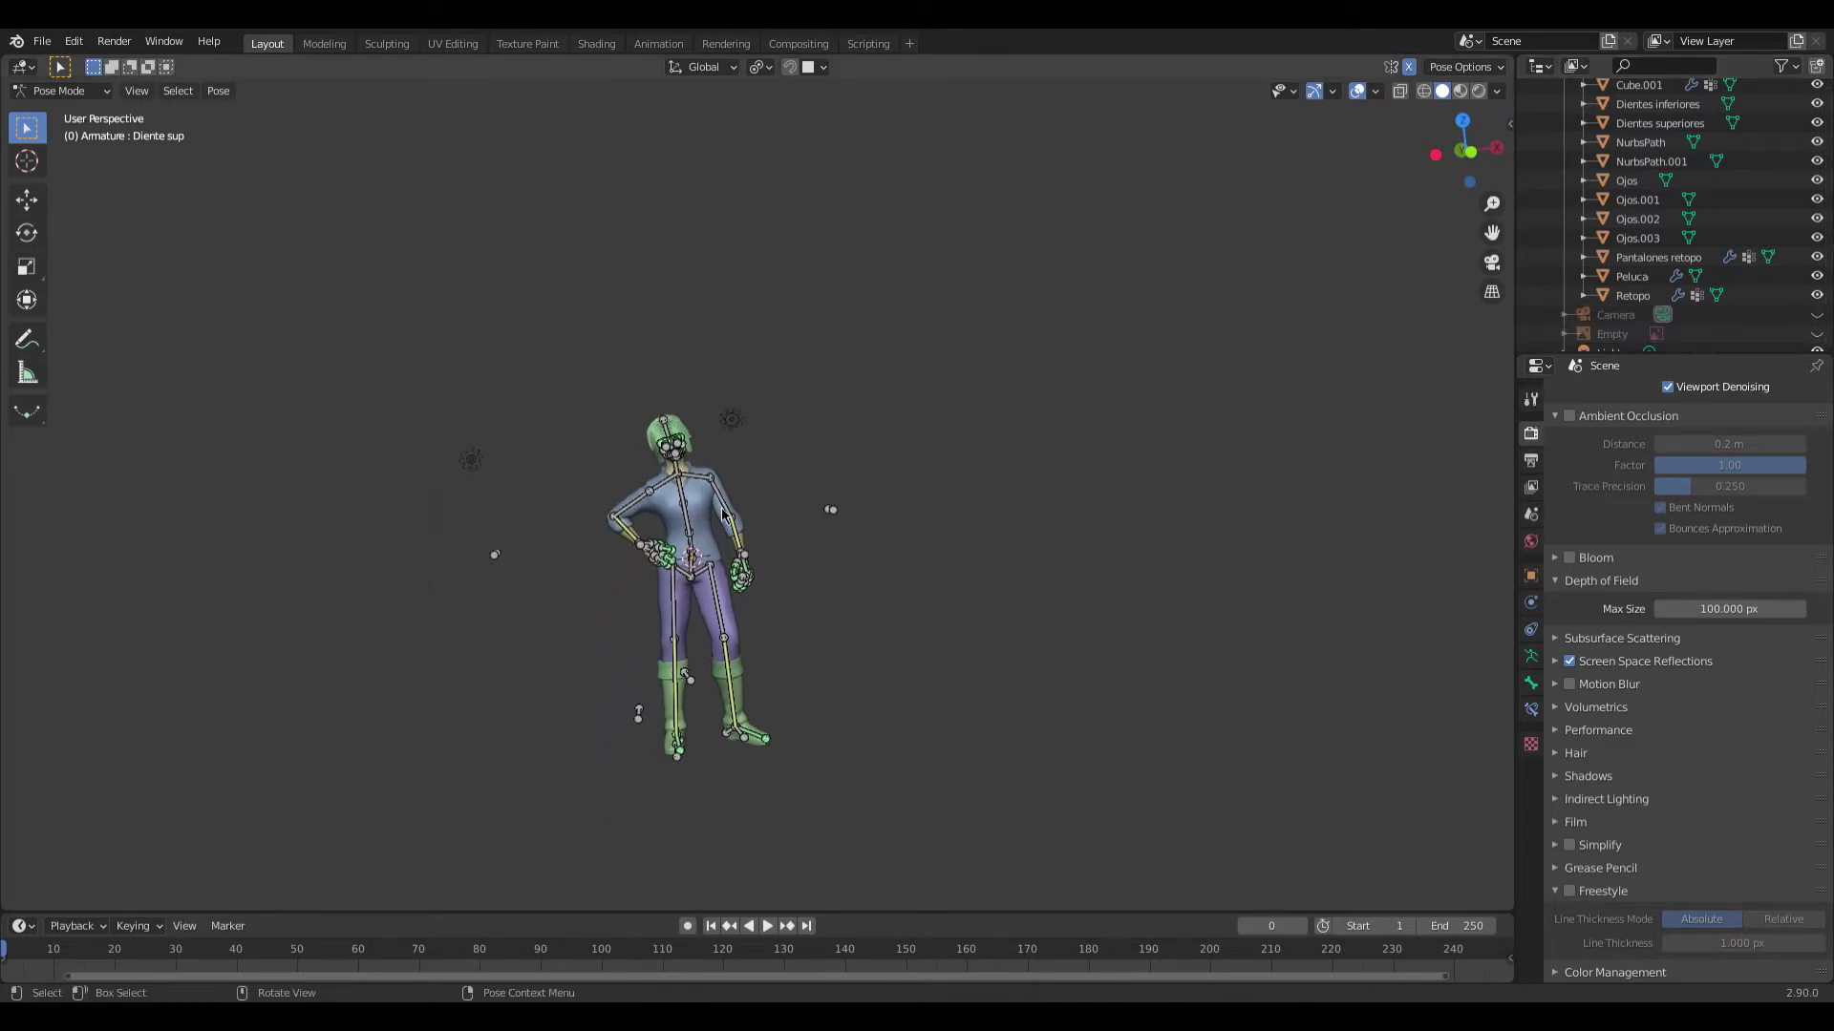
- Move the back arm control bone, then try and cancel moves of the front arm and hand controls
scroll(723, 516, up, 3)
scroll(723, 516, up, 2)
scroll(729, 513, up, 1)
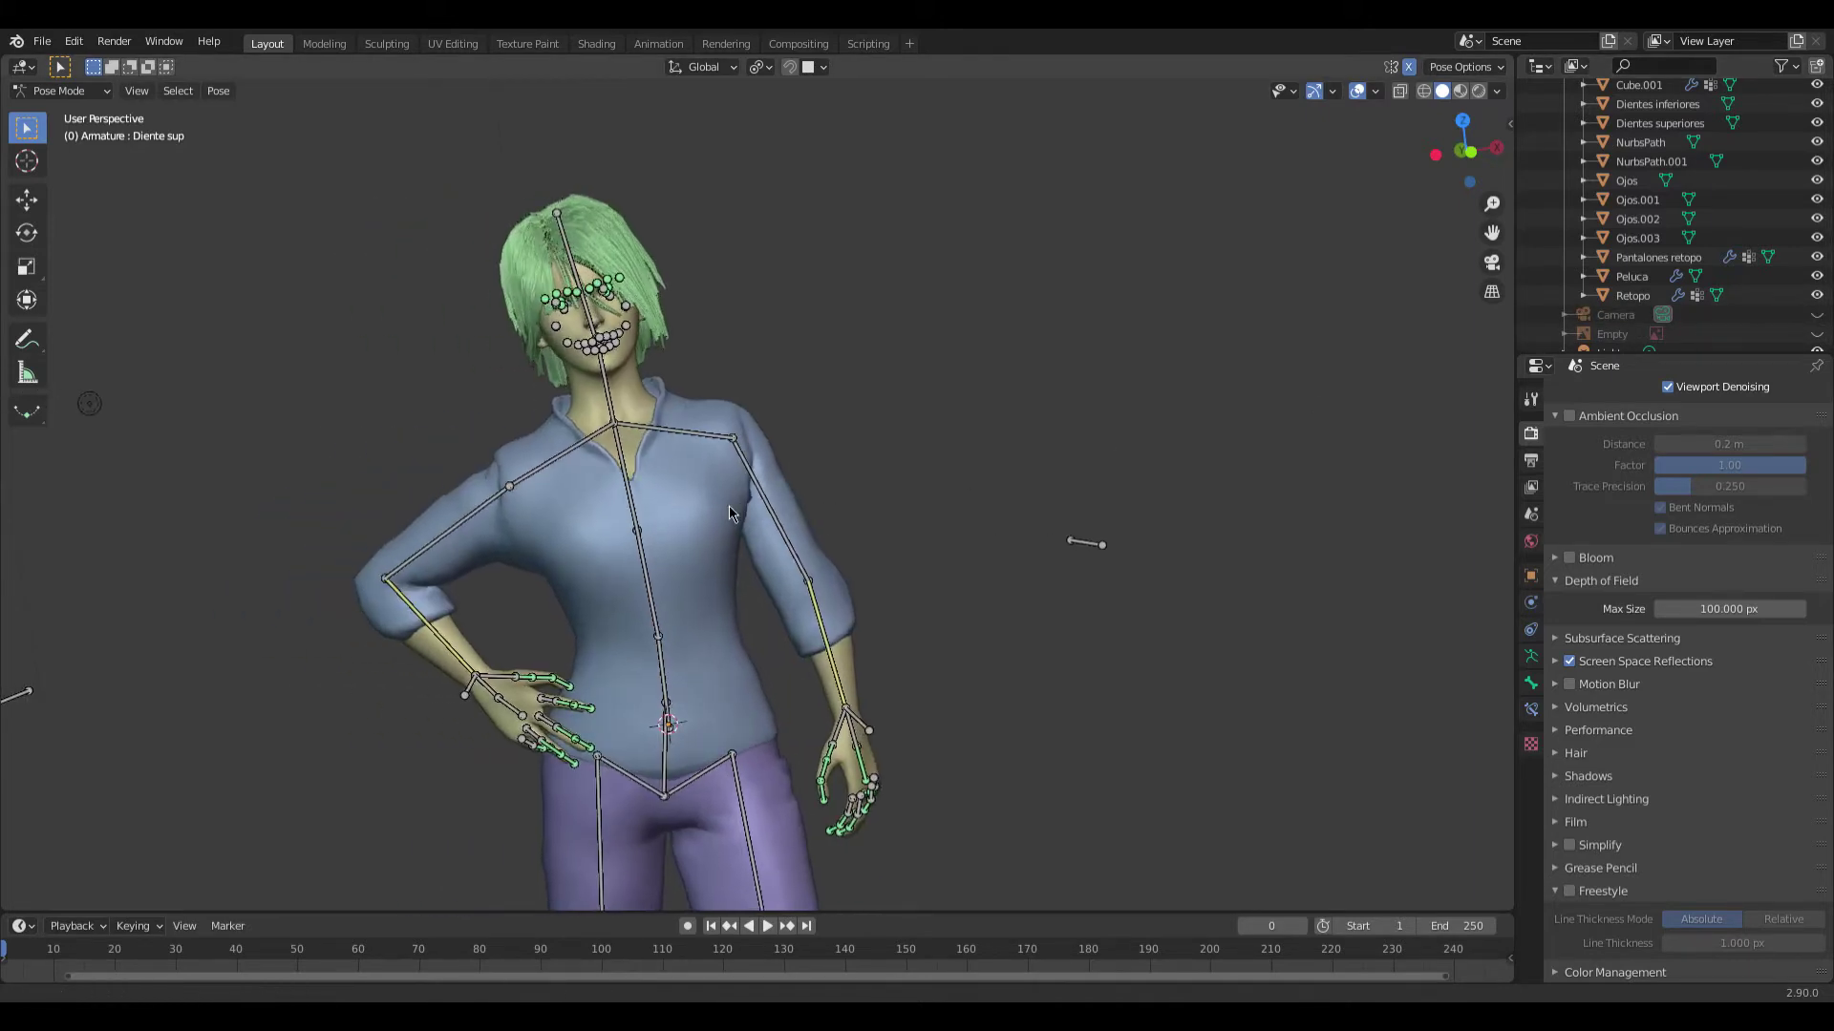
scroll(1097, 554, down, 4)
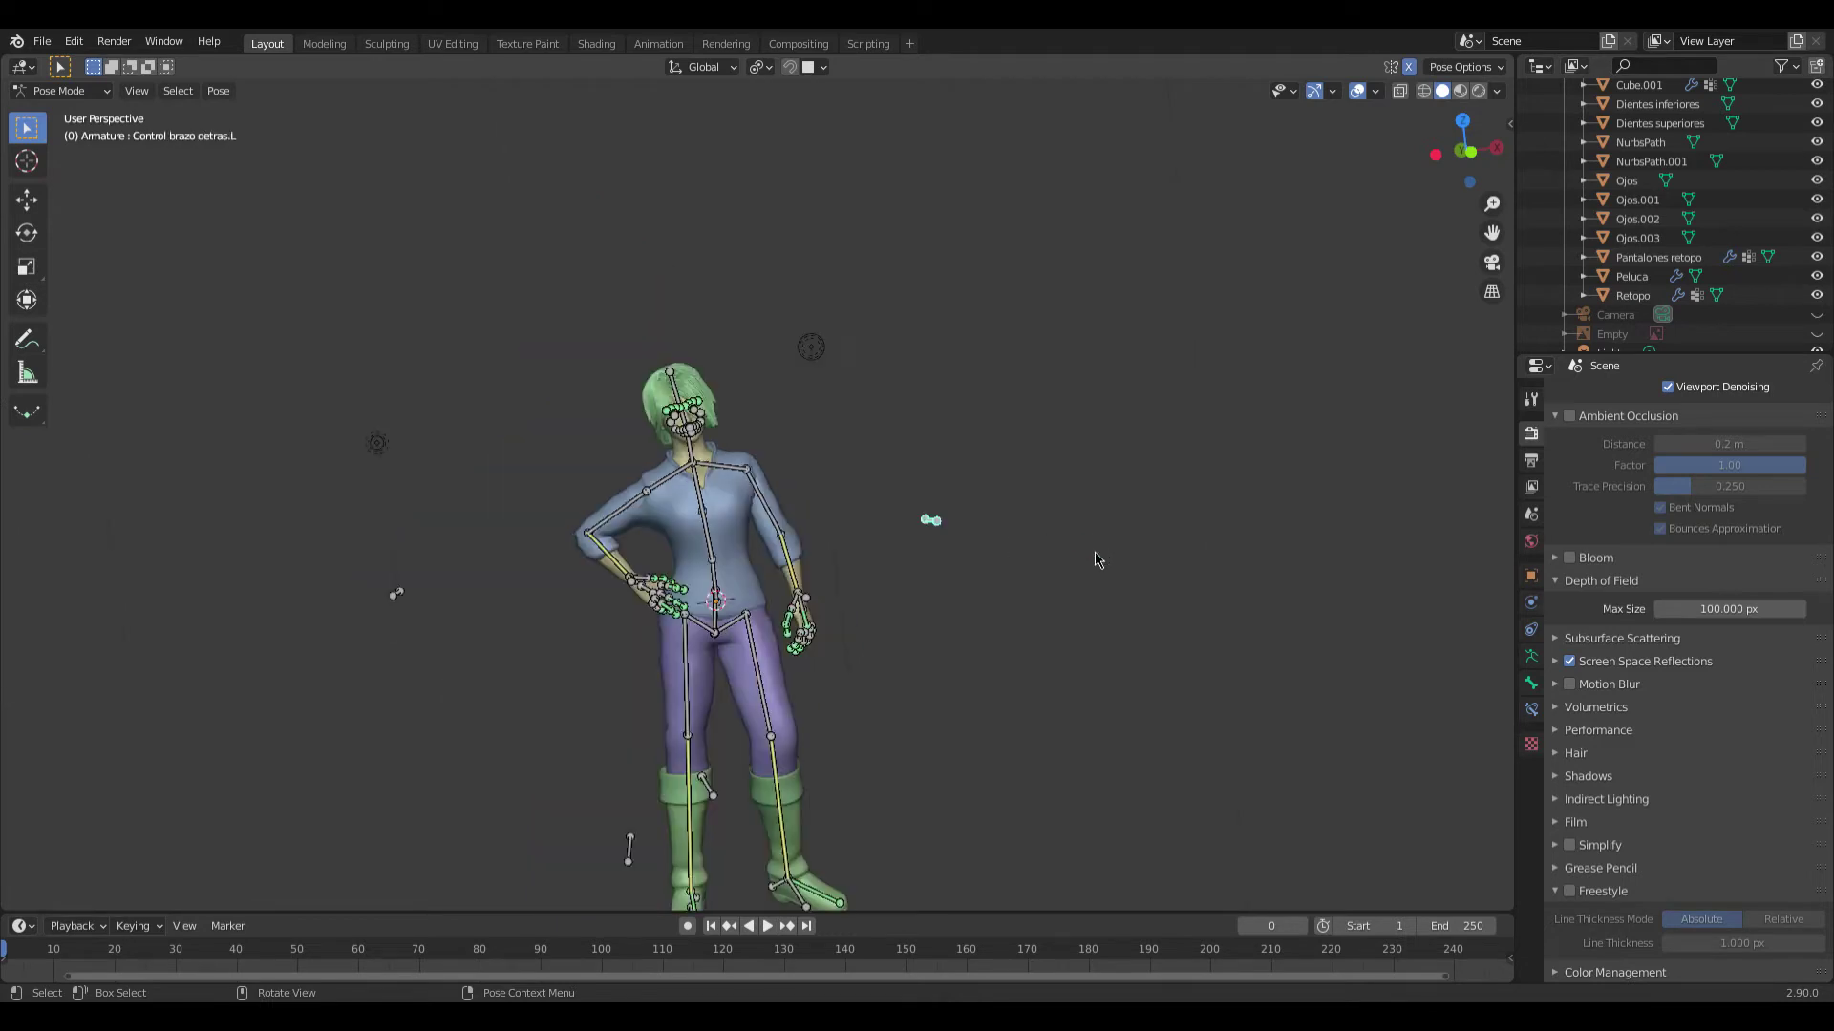
key(g)
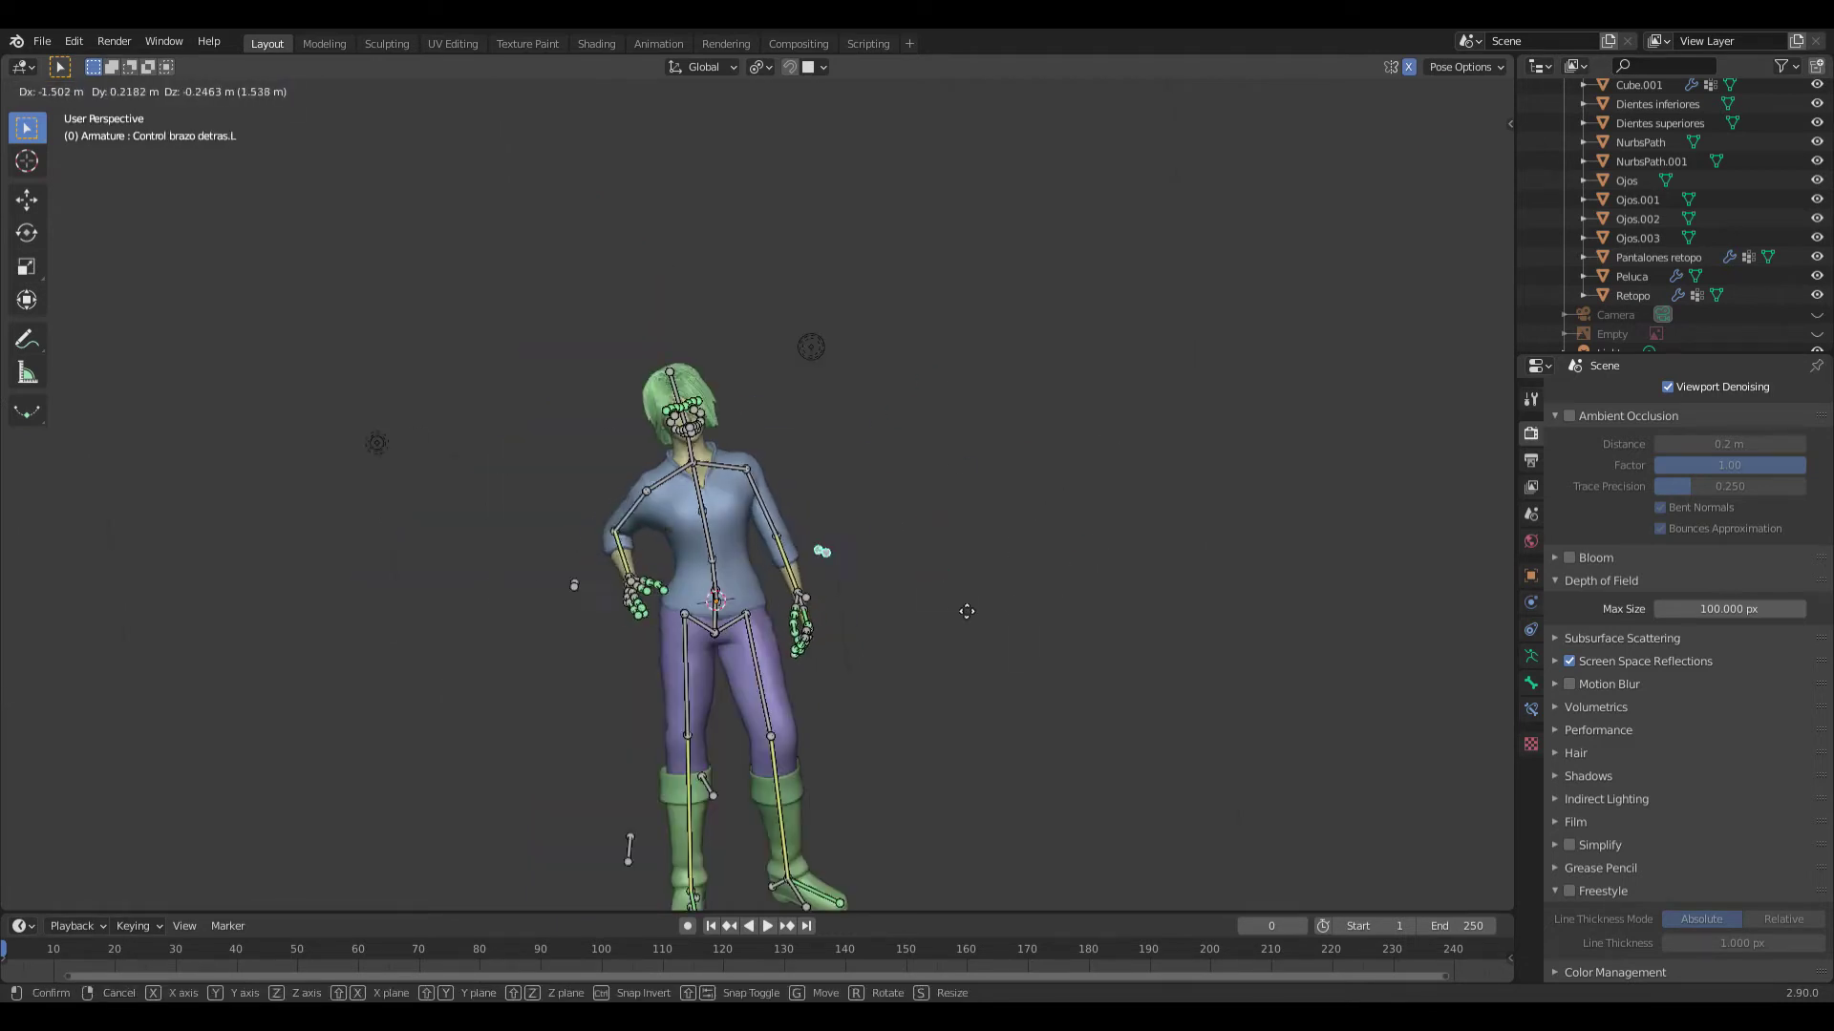
click(990, 528)
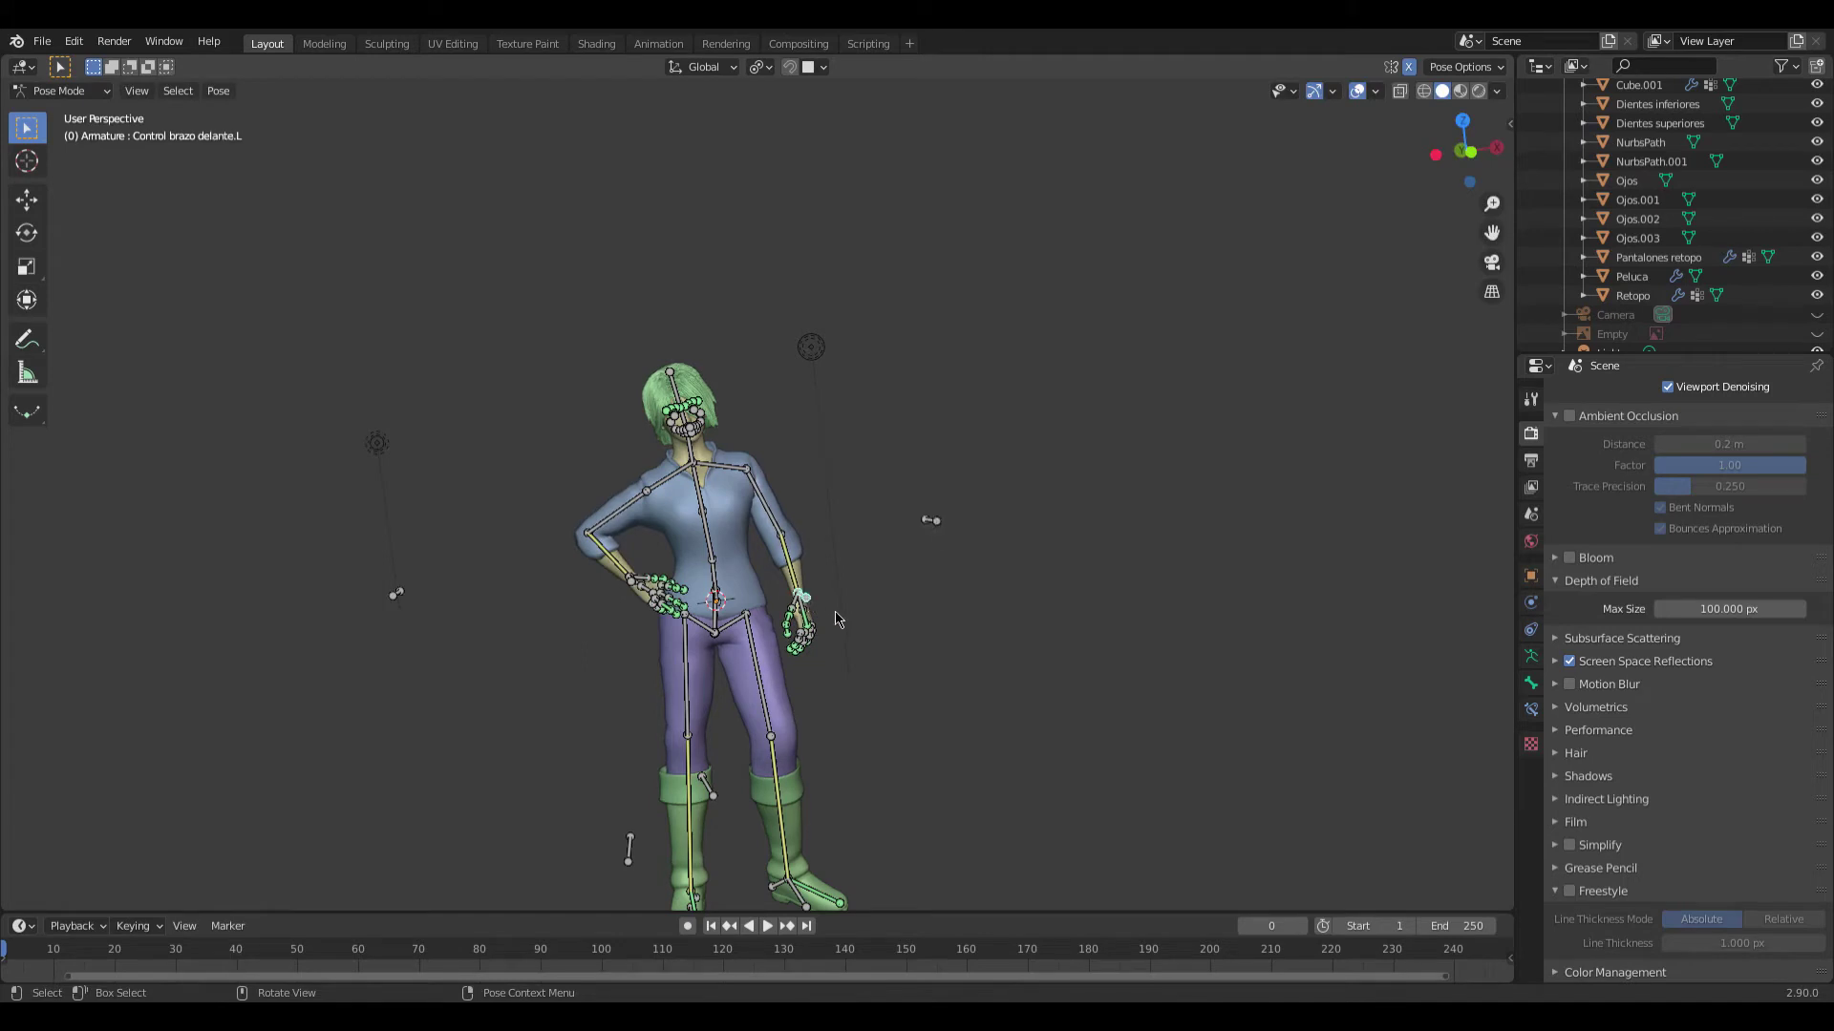
key(g)
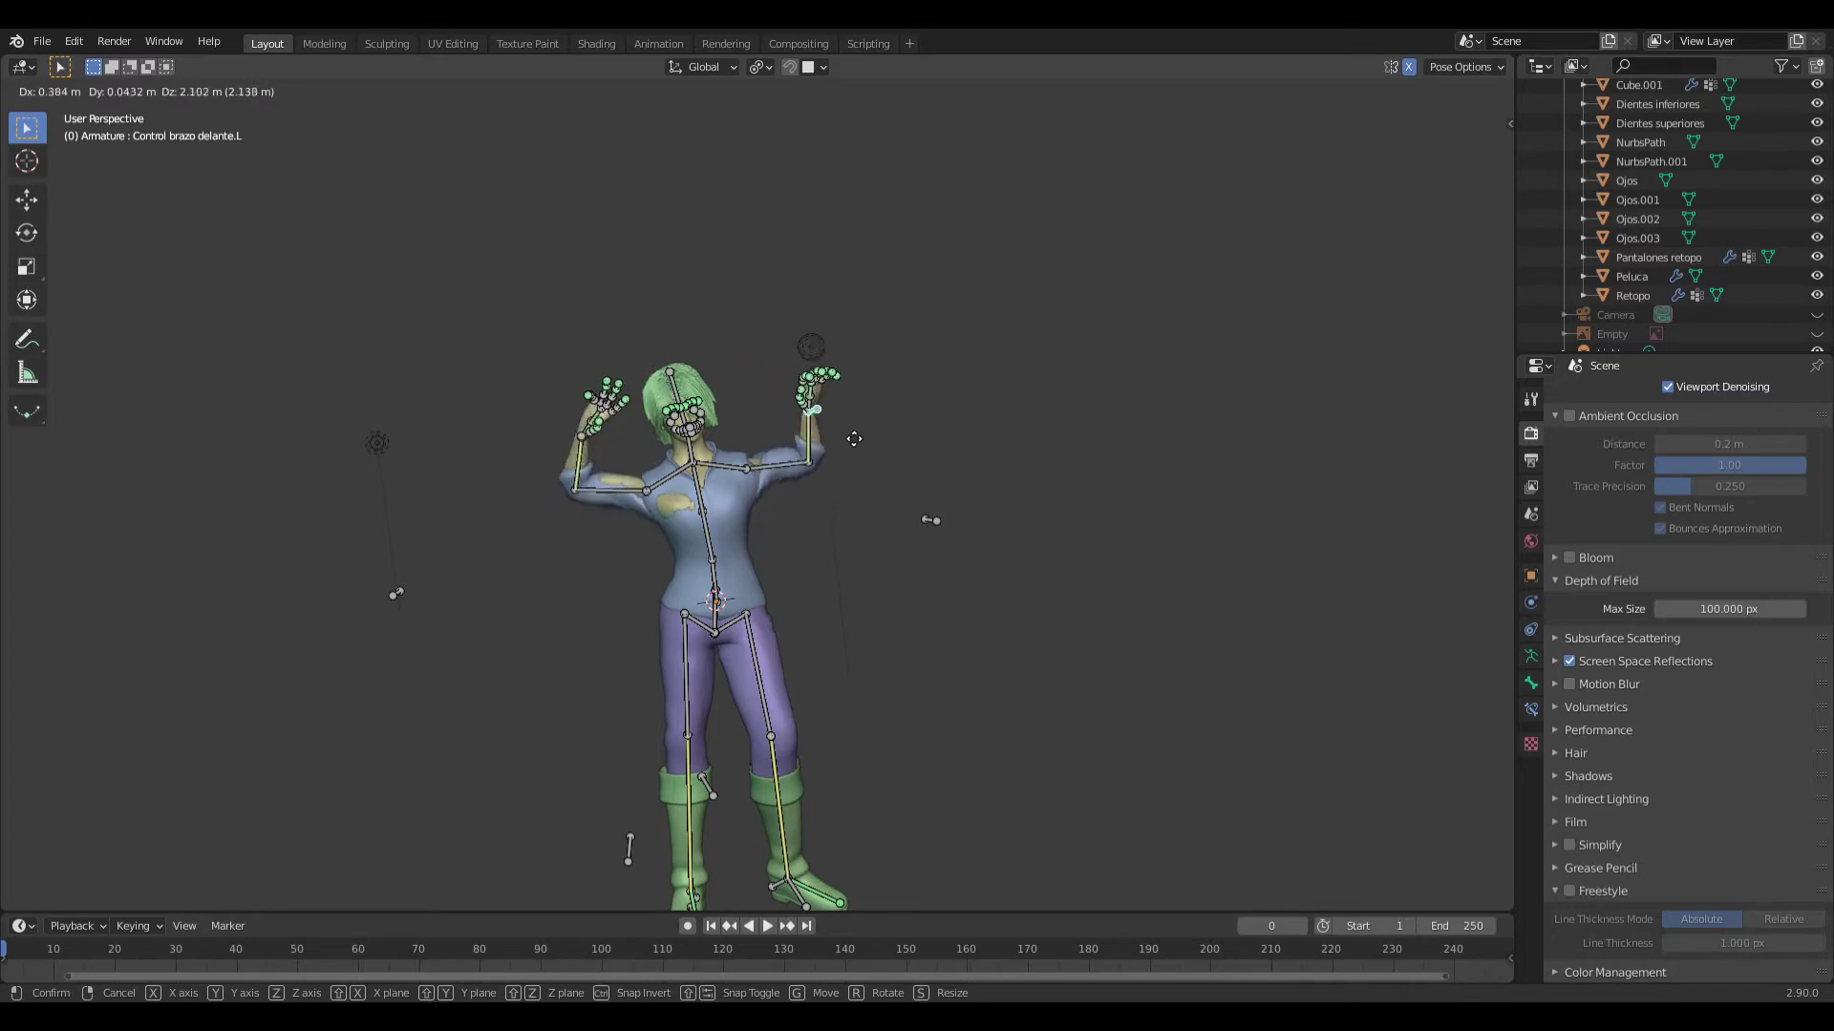
key(Escape)
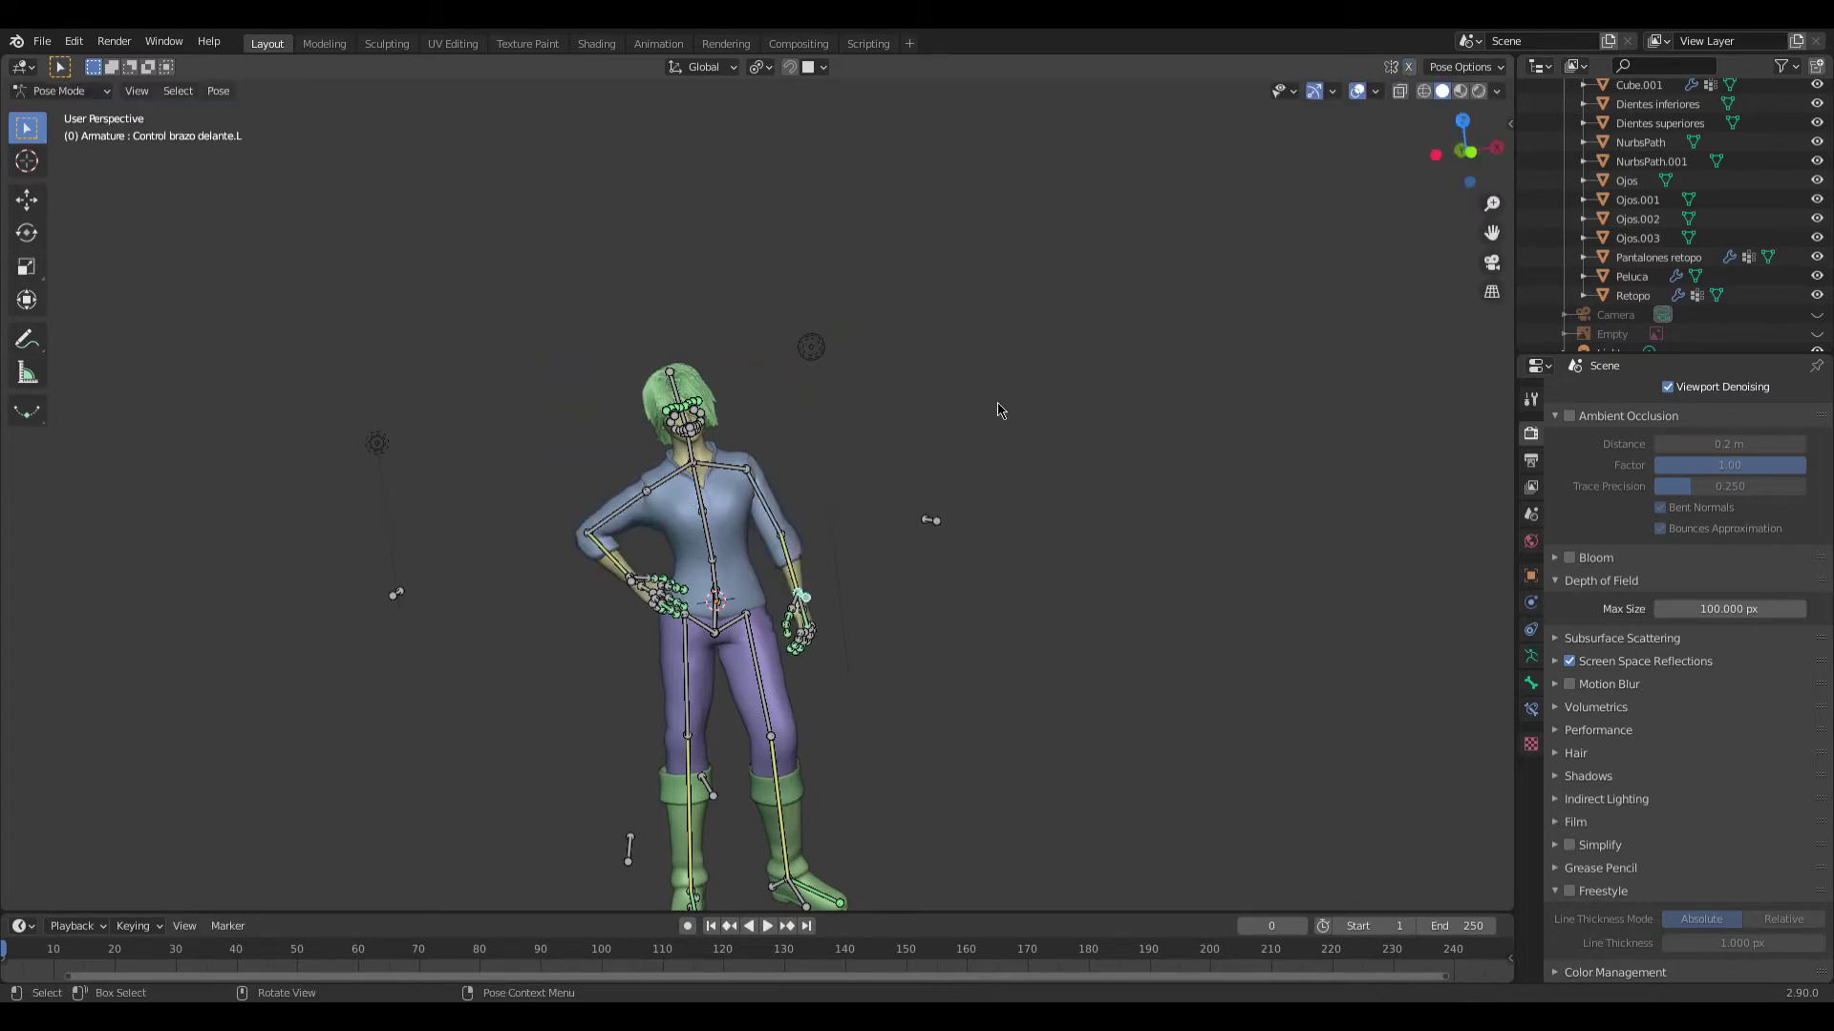
key(g)
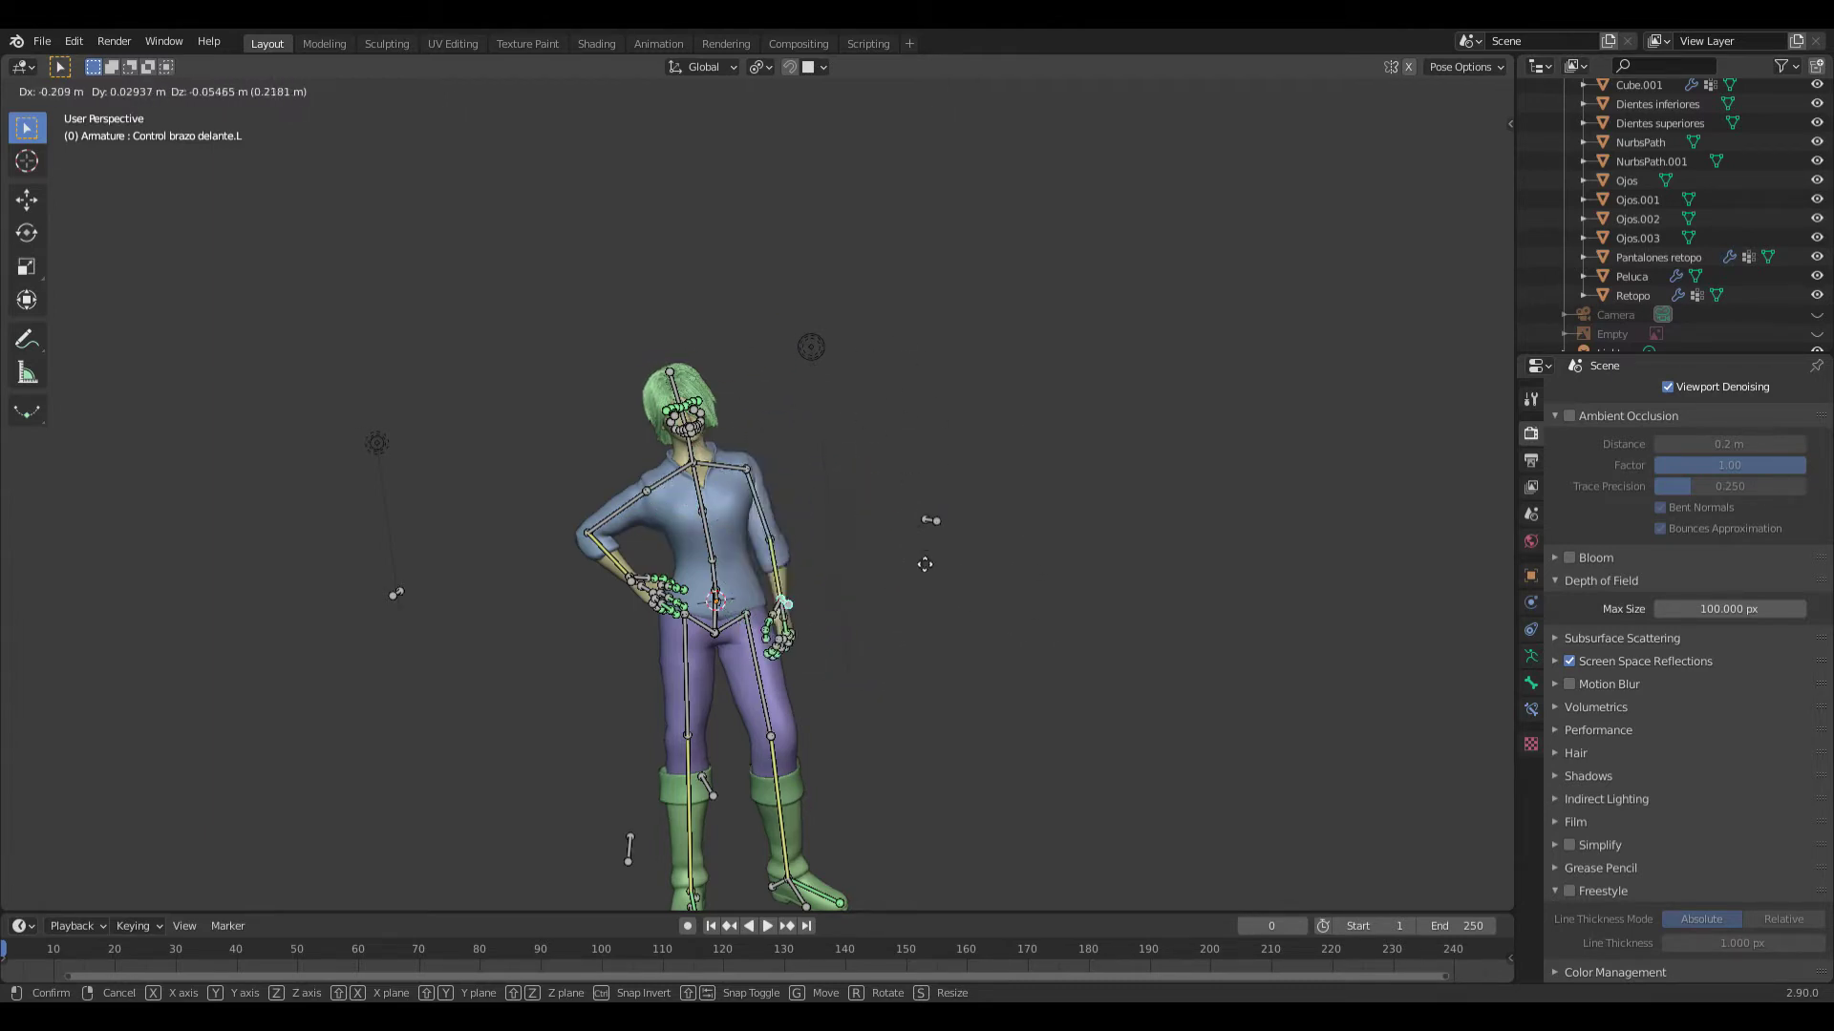
right_click(936, 515)
- Rotate the chest and central torso bones and move the belly bone to test deformation
click(702, 497)
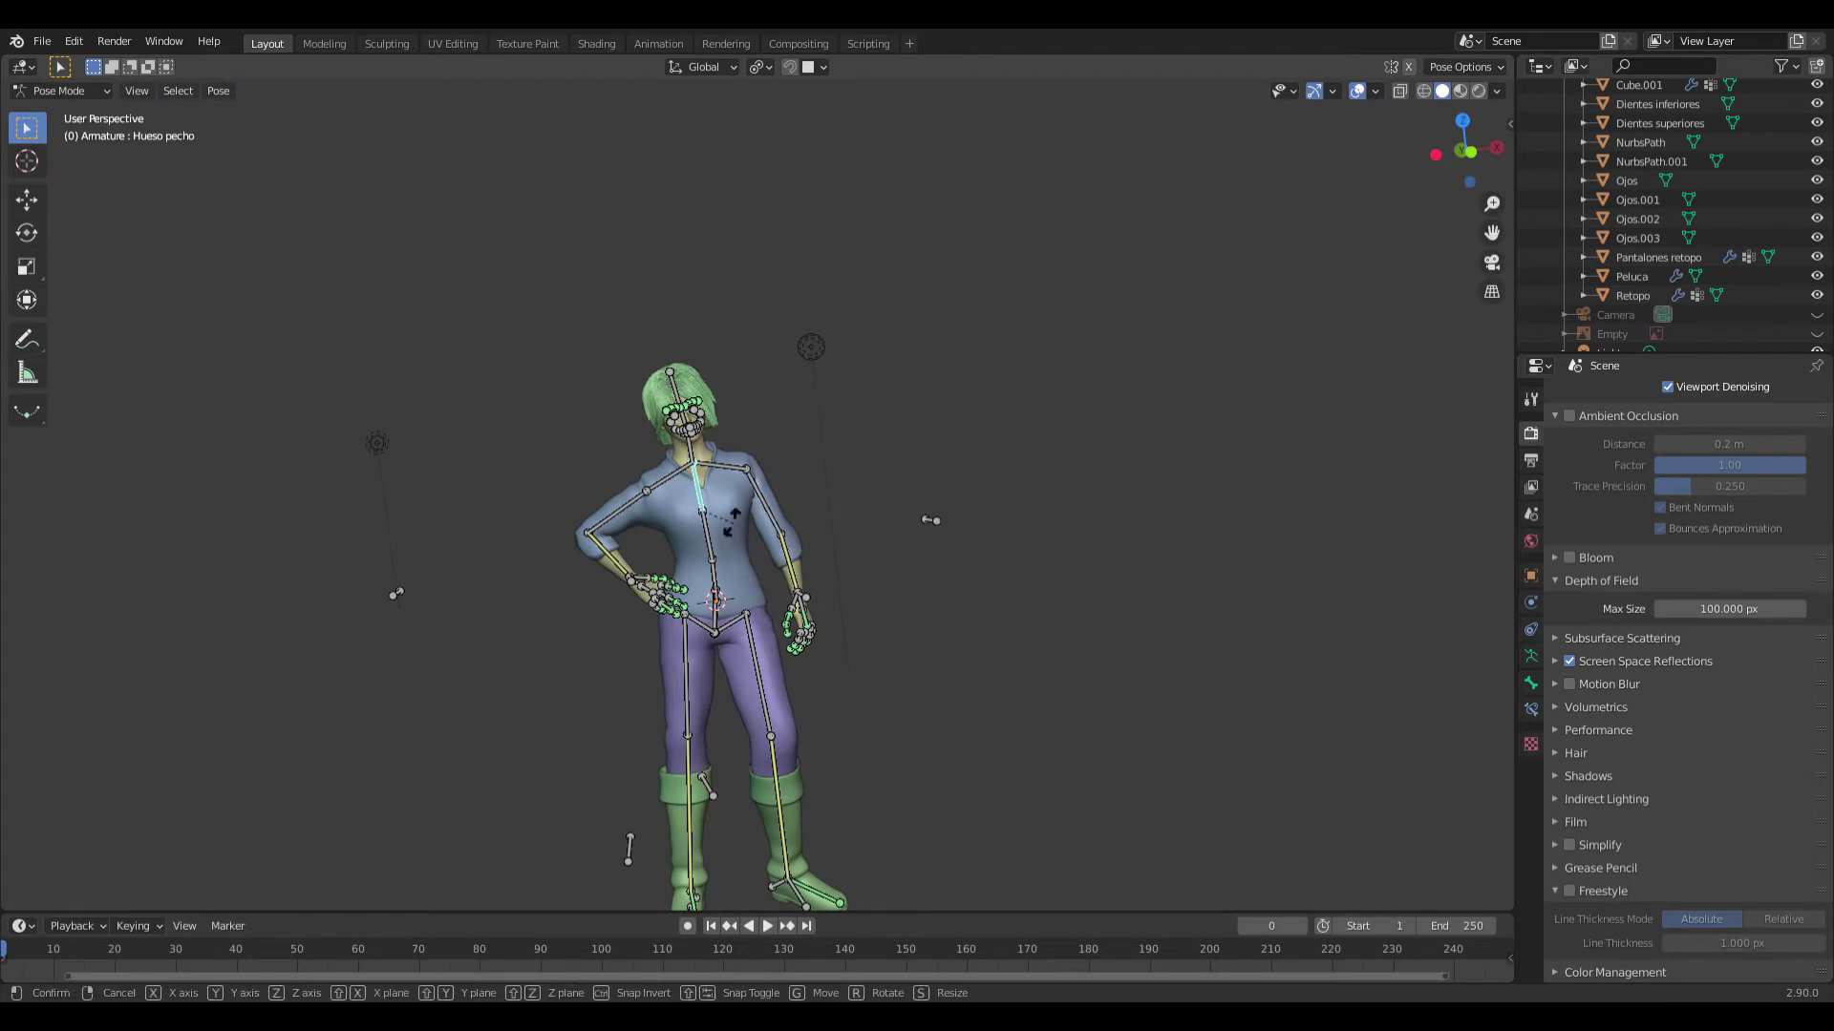
key(r)
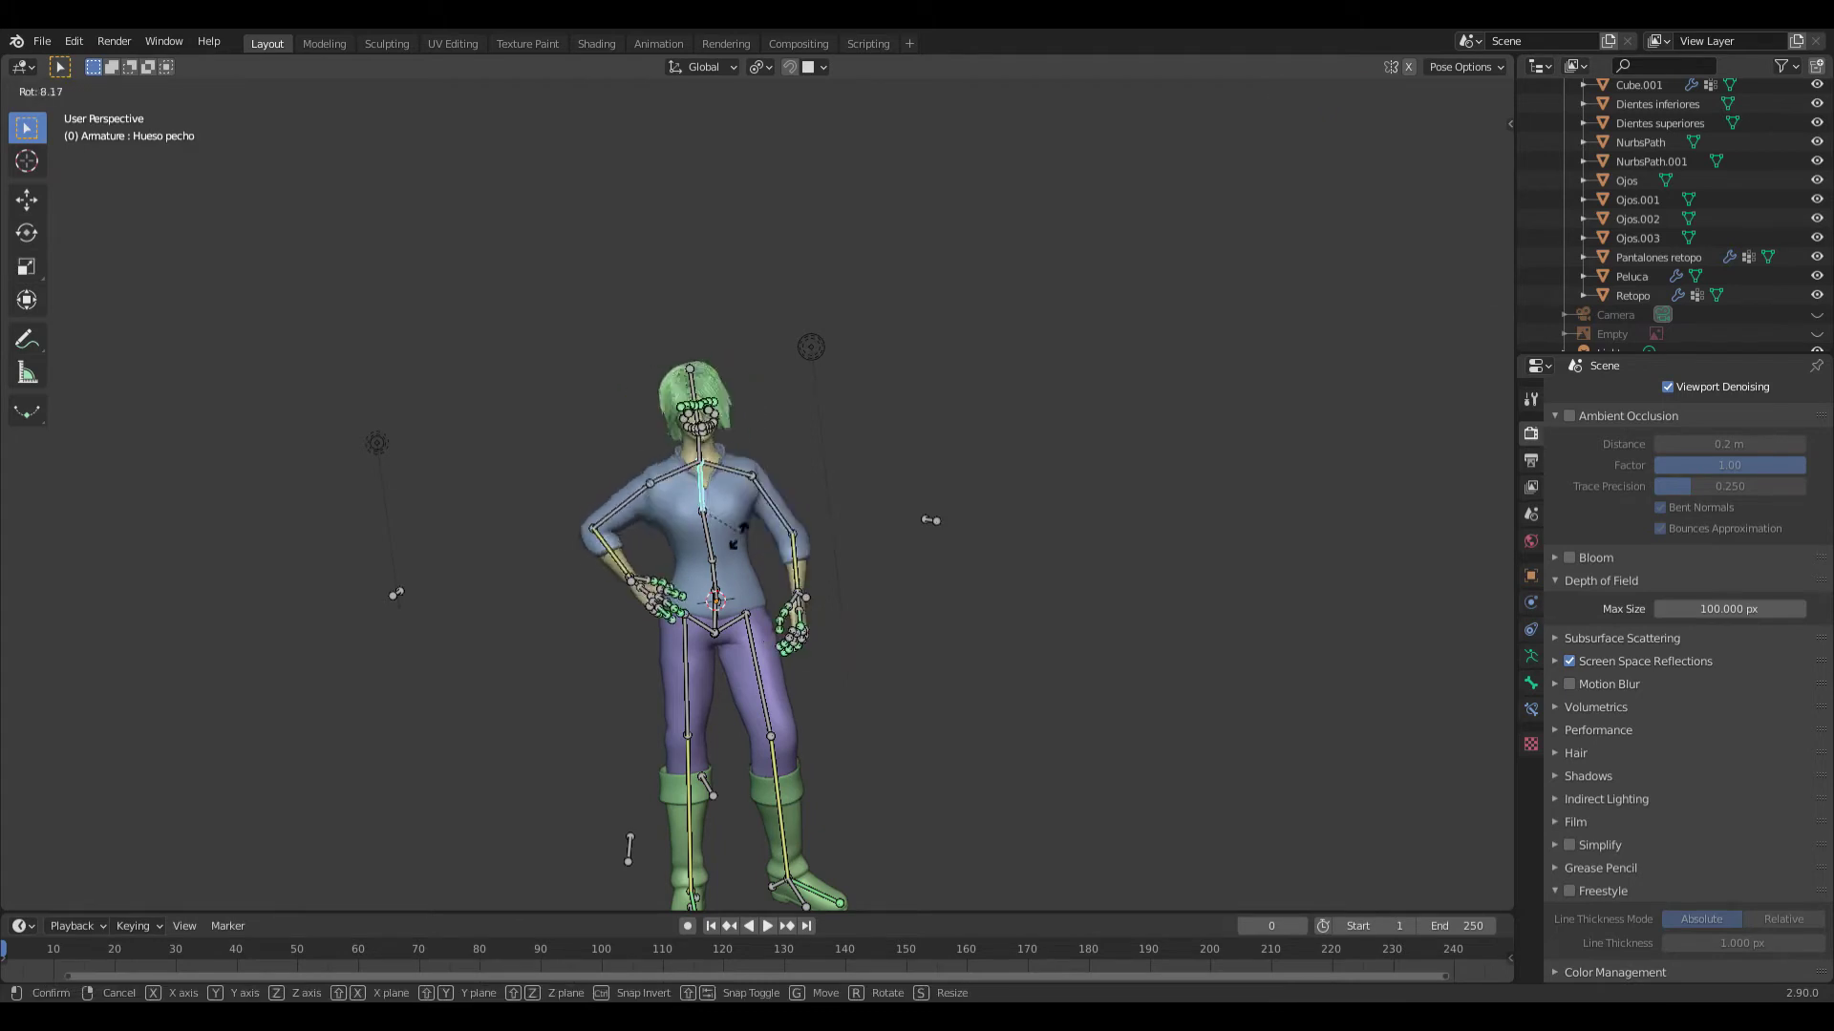
click(719, 537)
key(r)
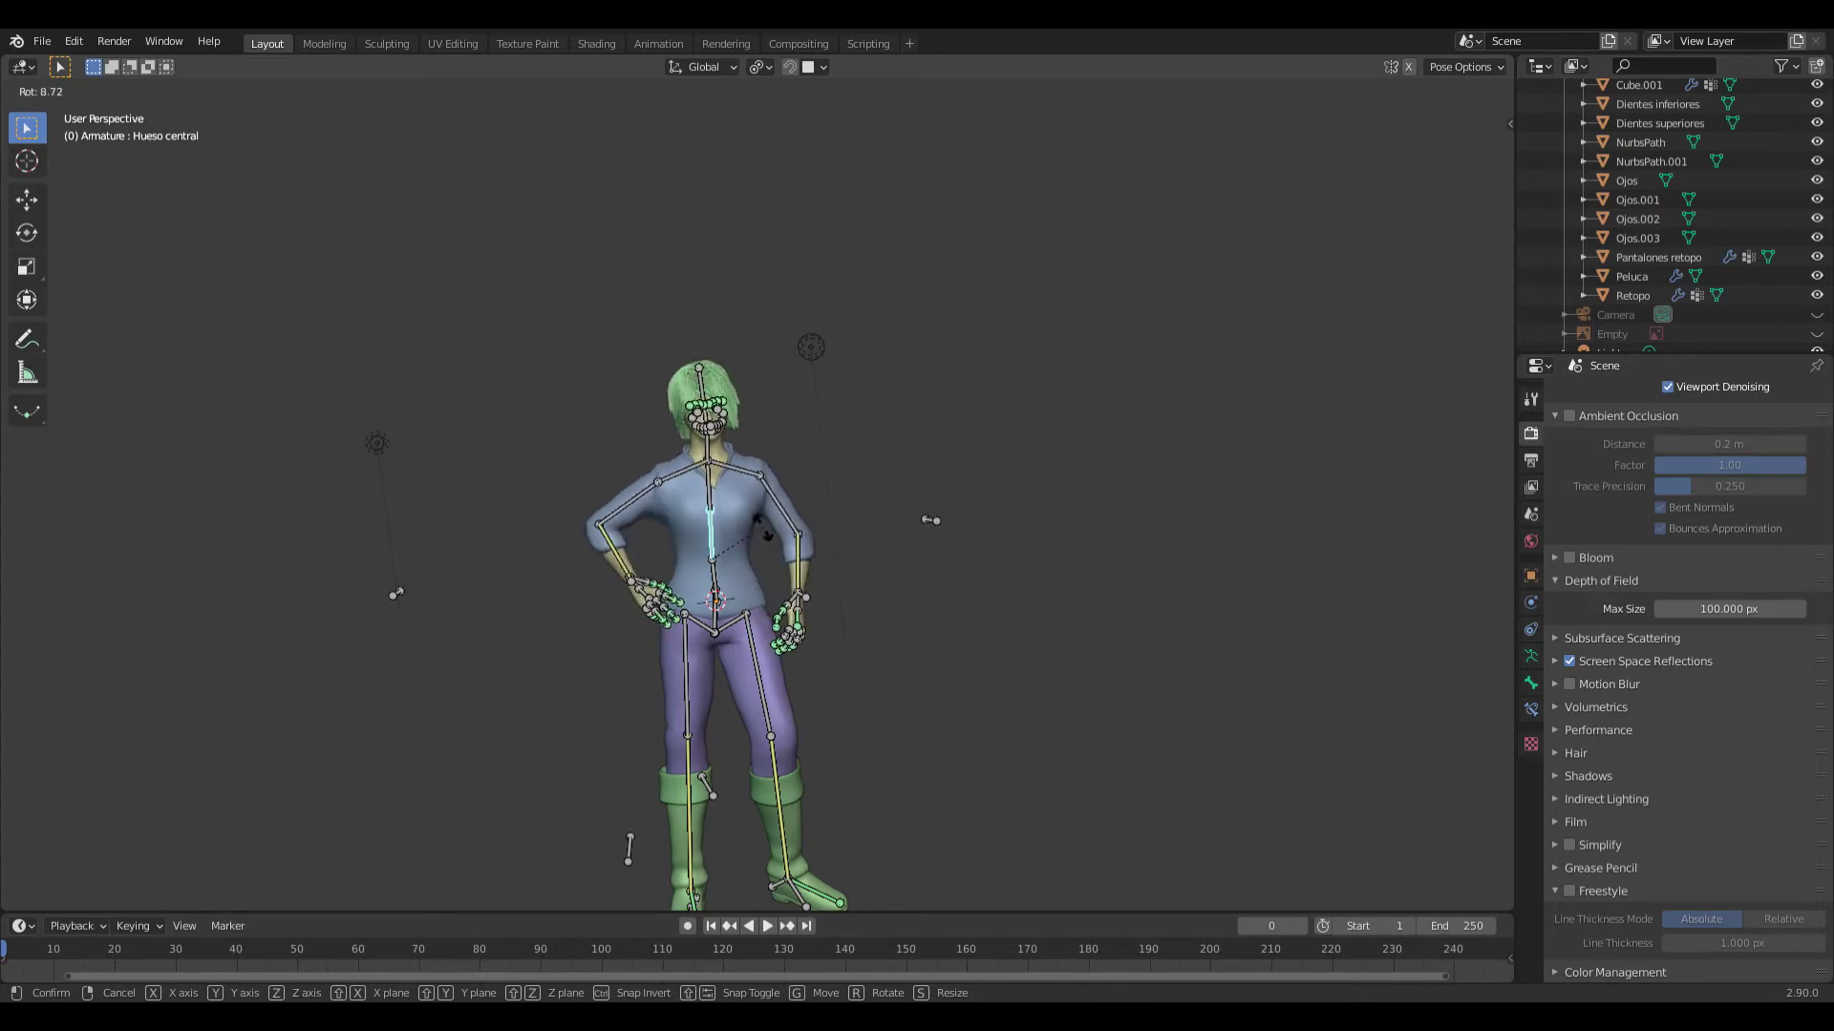
click(729, 571)
key(g)
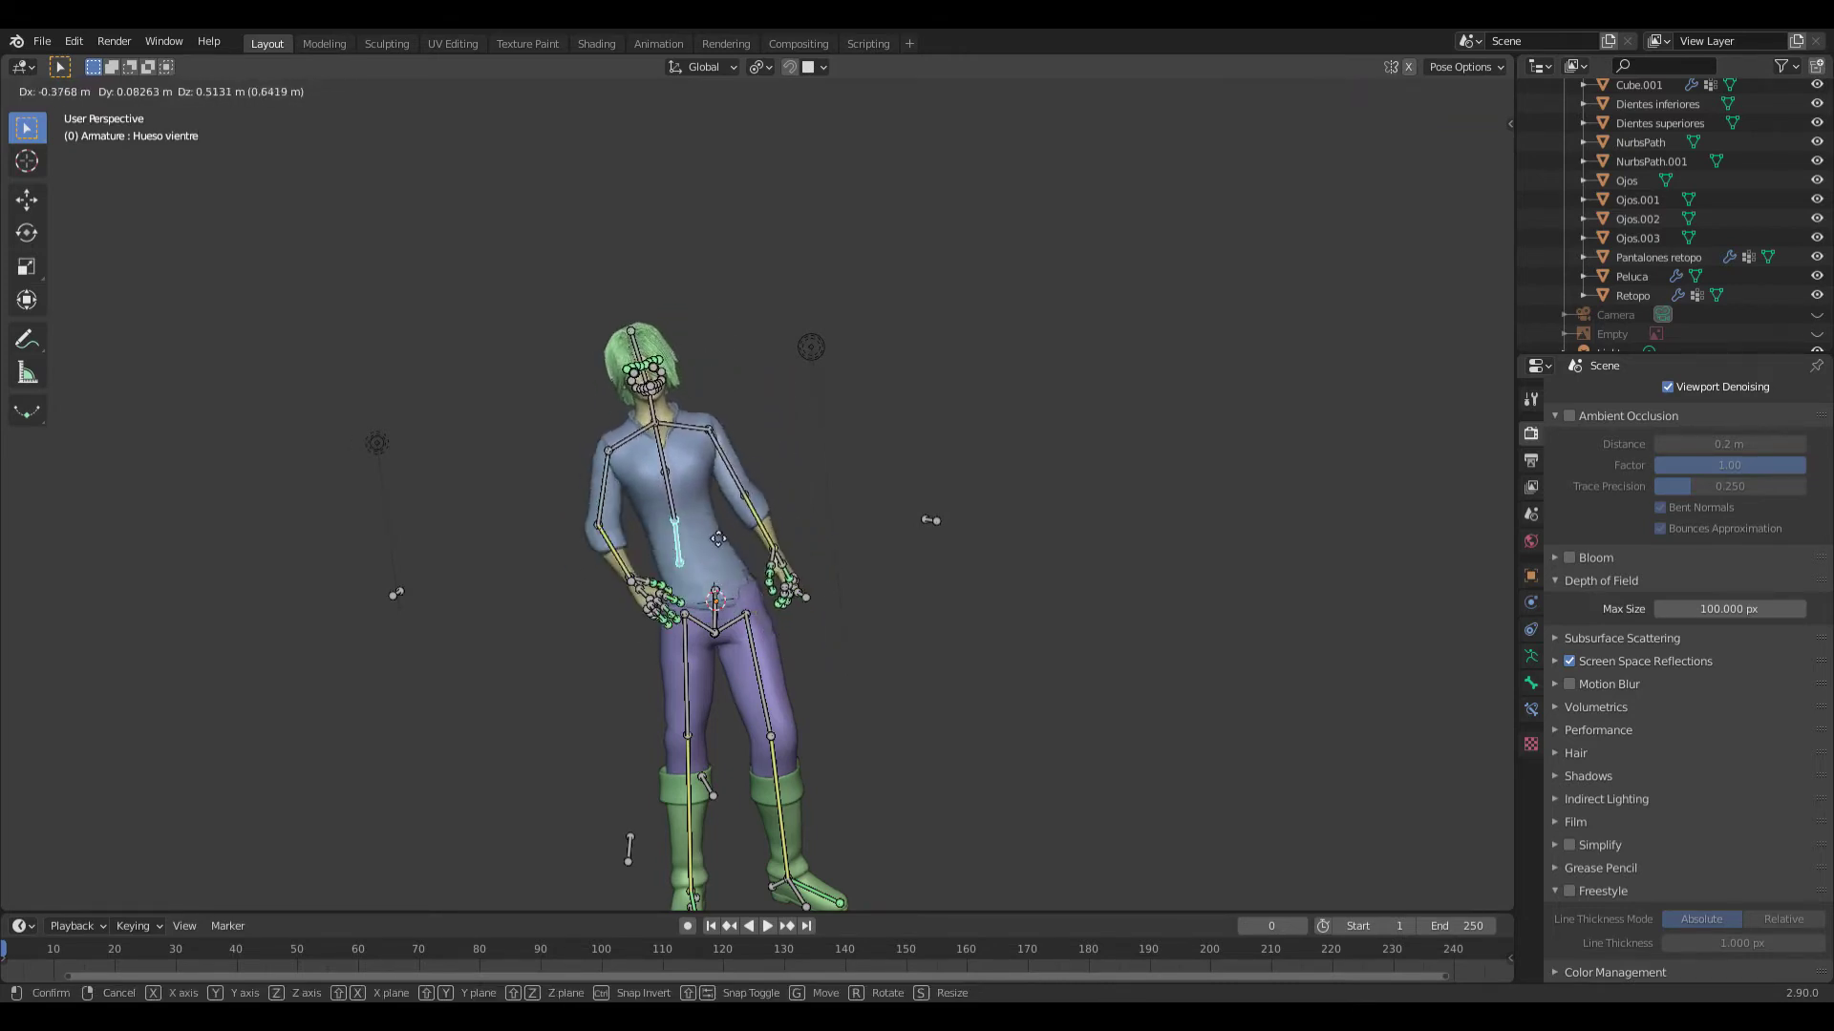
click(755, 564)
key(g)
key(Escape)
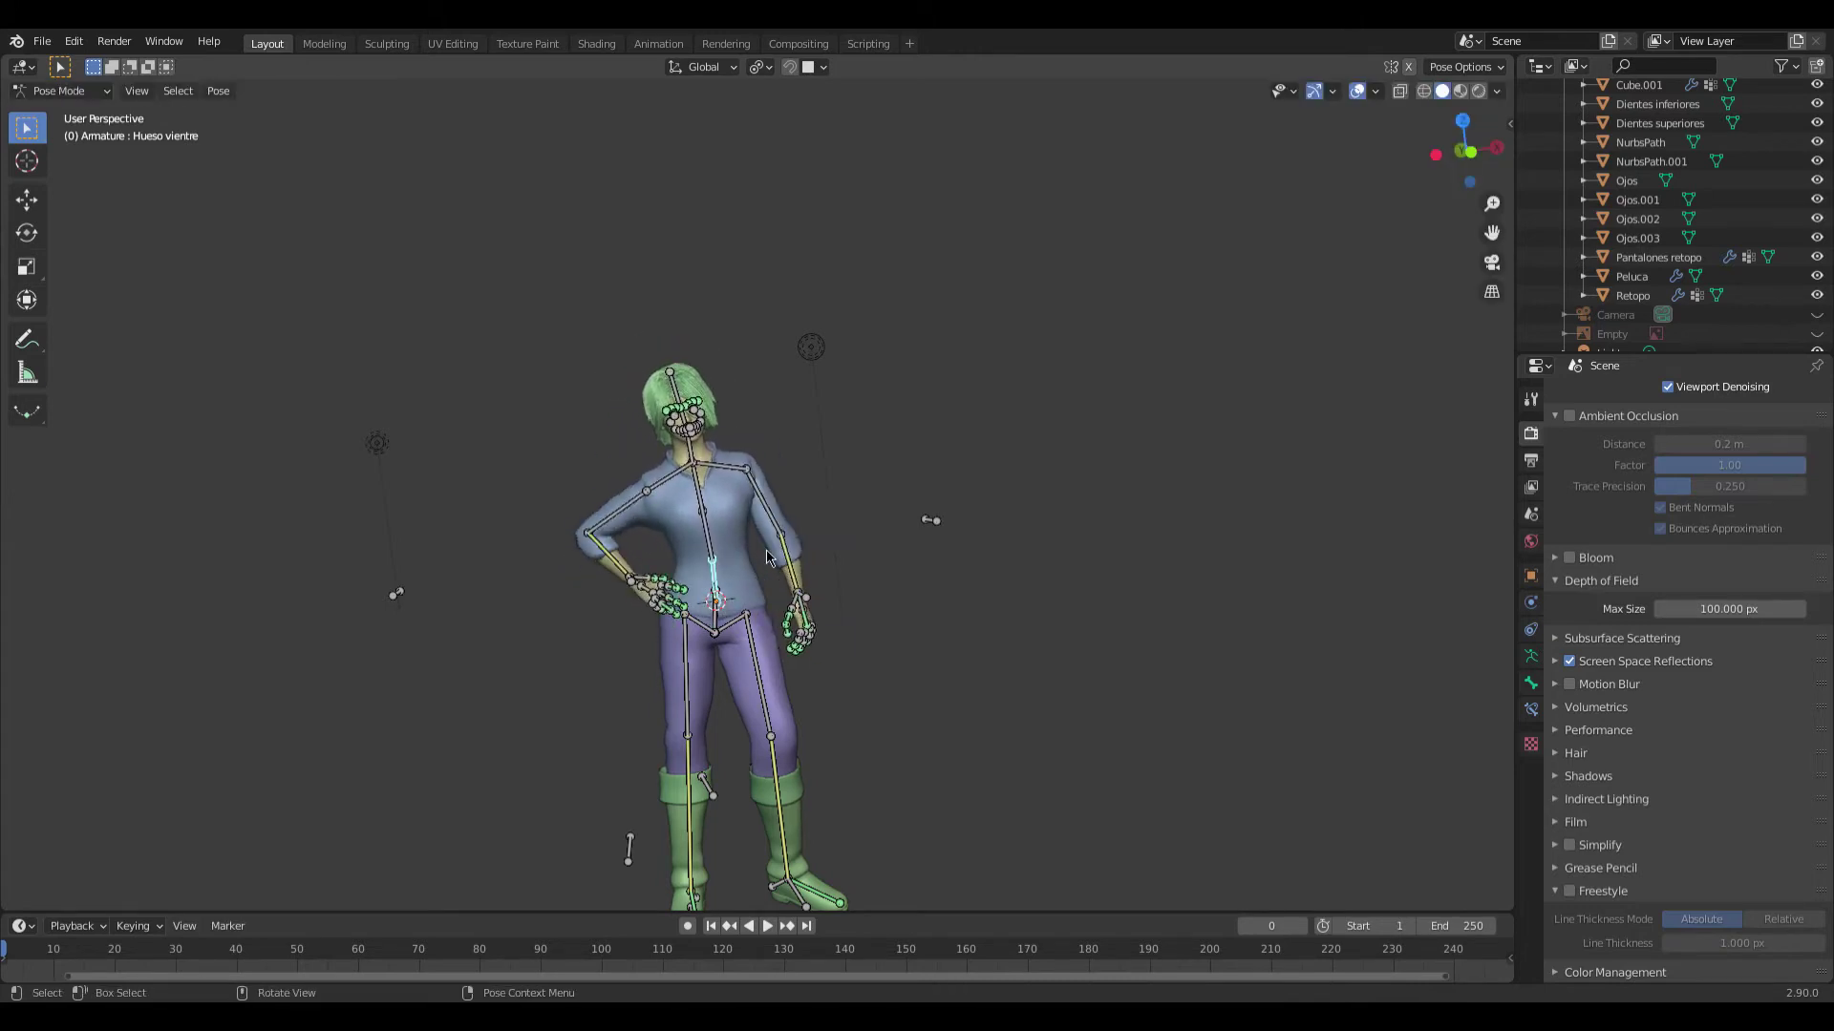
scroll(687, 545, down, 5)
mouse_move(611, 545)
middle_down()
mouse_move(685, 548)
mouse_move(430, 593)
mouse_move(847, 389)
middle_up()
key(KP_3)
key(KP_3)
scroll(675, 422, up, 3)
scroll(471, 543, up, 4)
shift+middle_drag(472, 543, 996, 447)
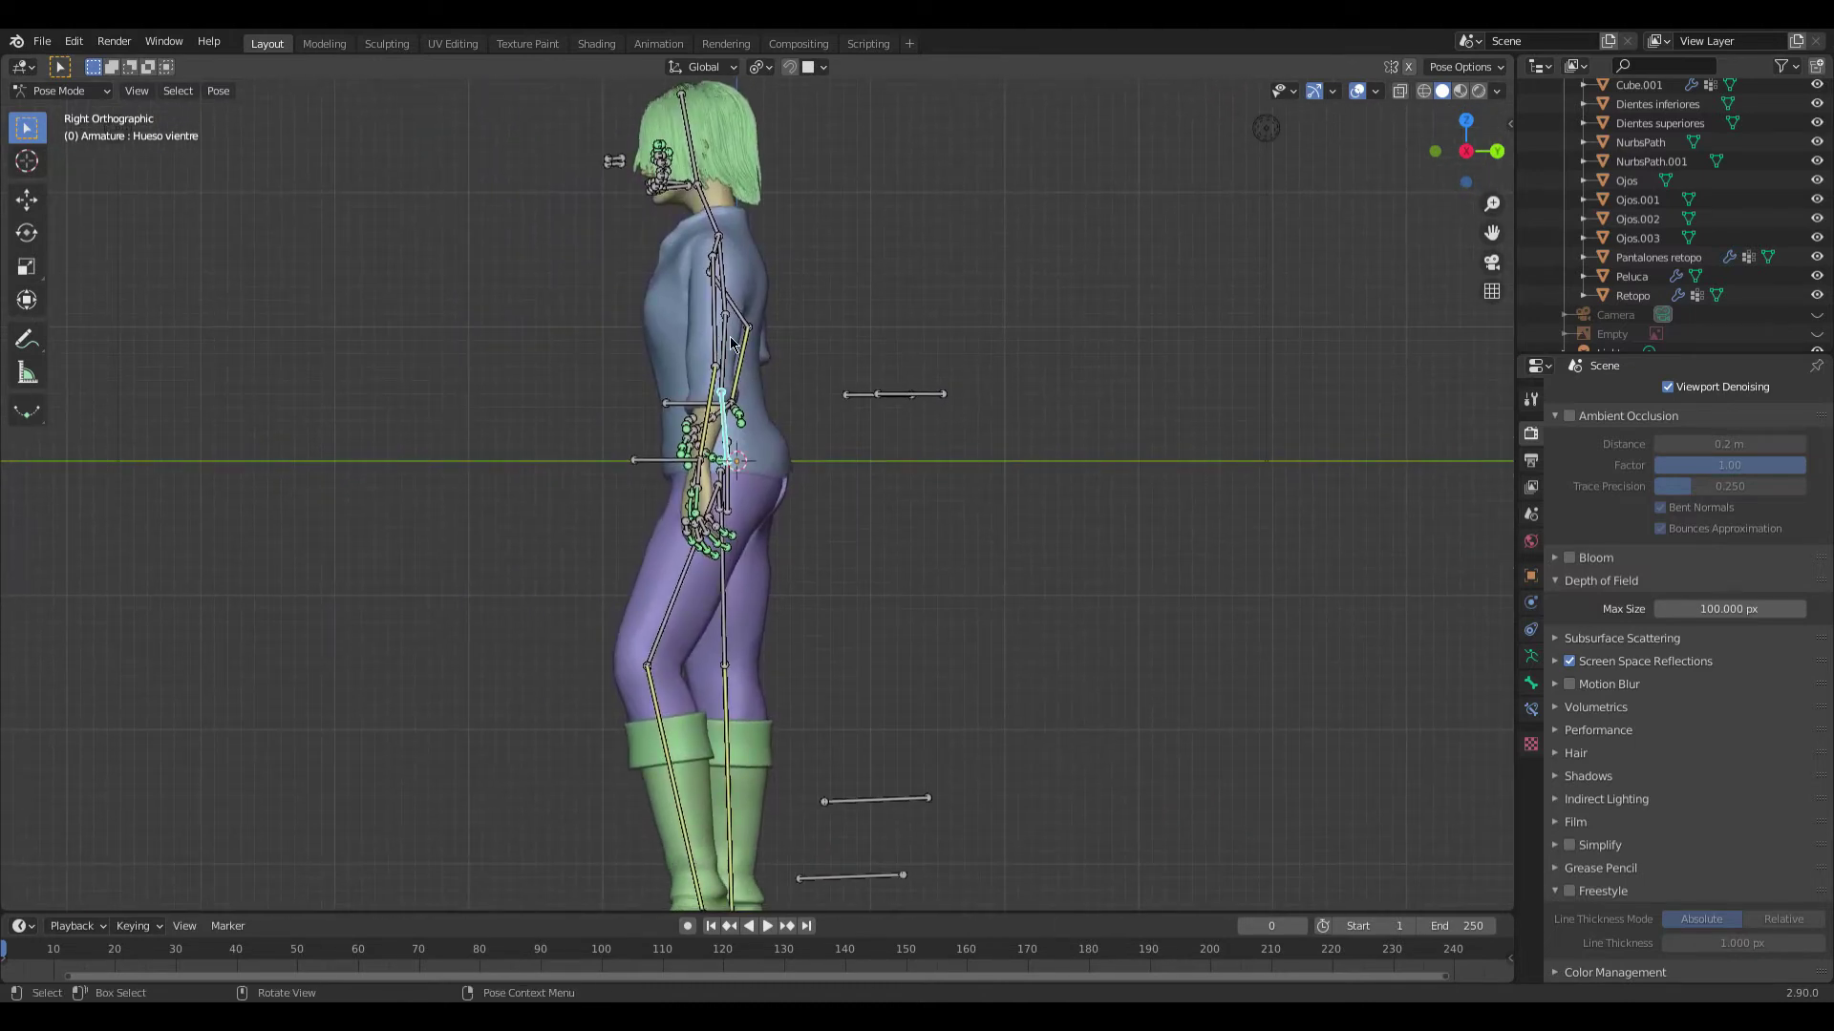
key(r)
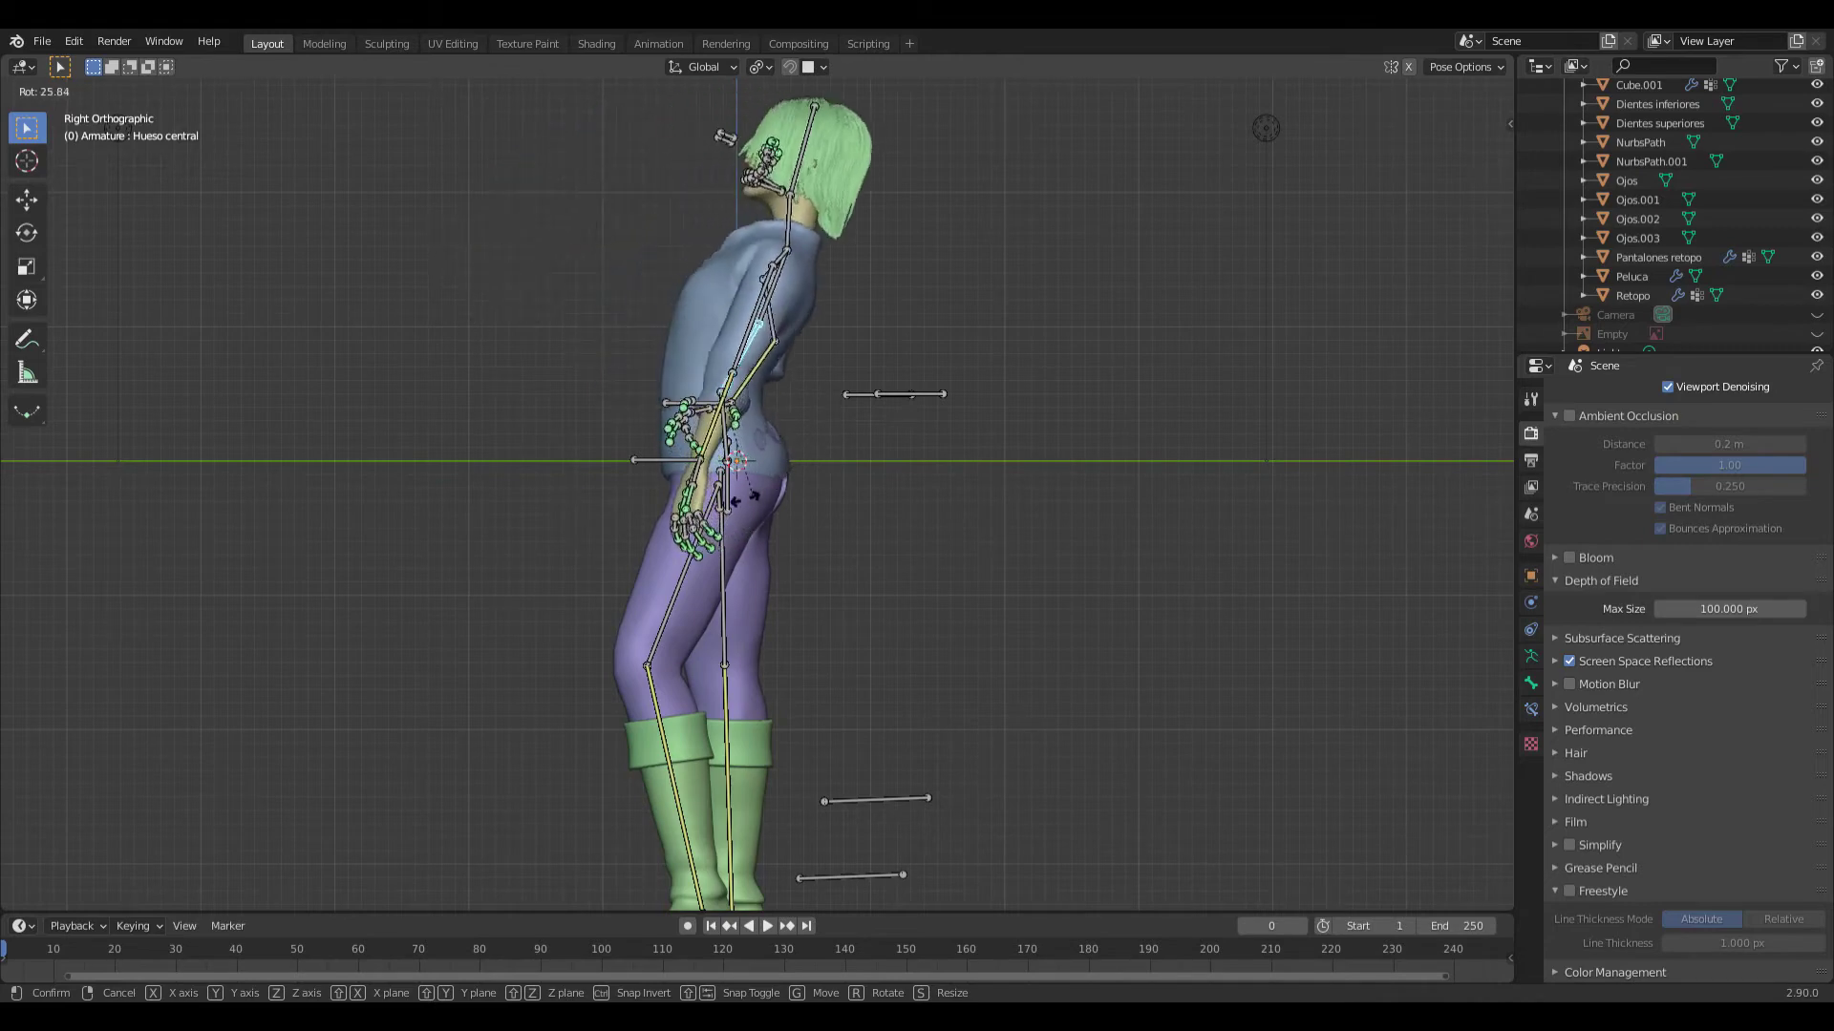
key(Escape)
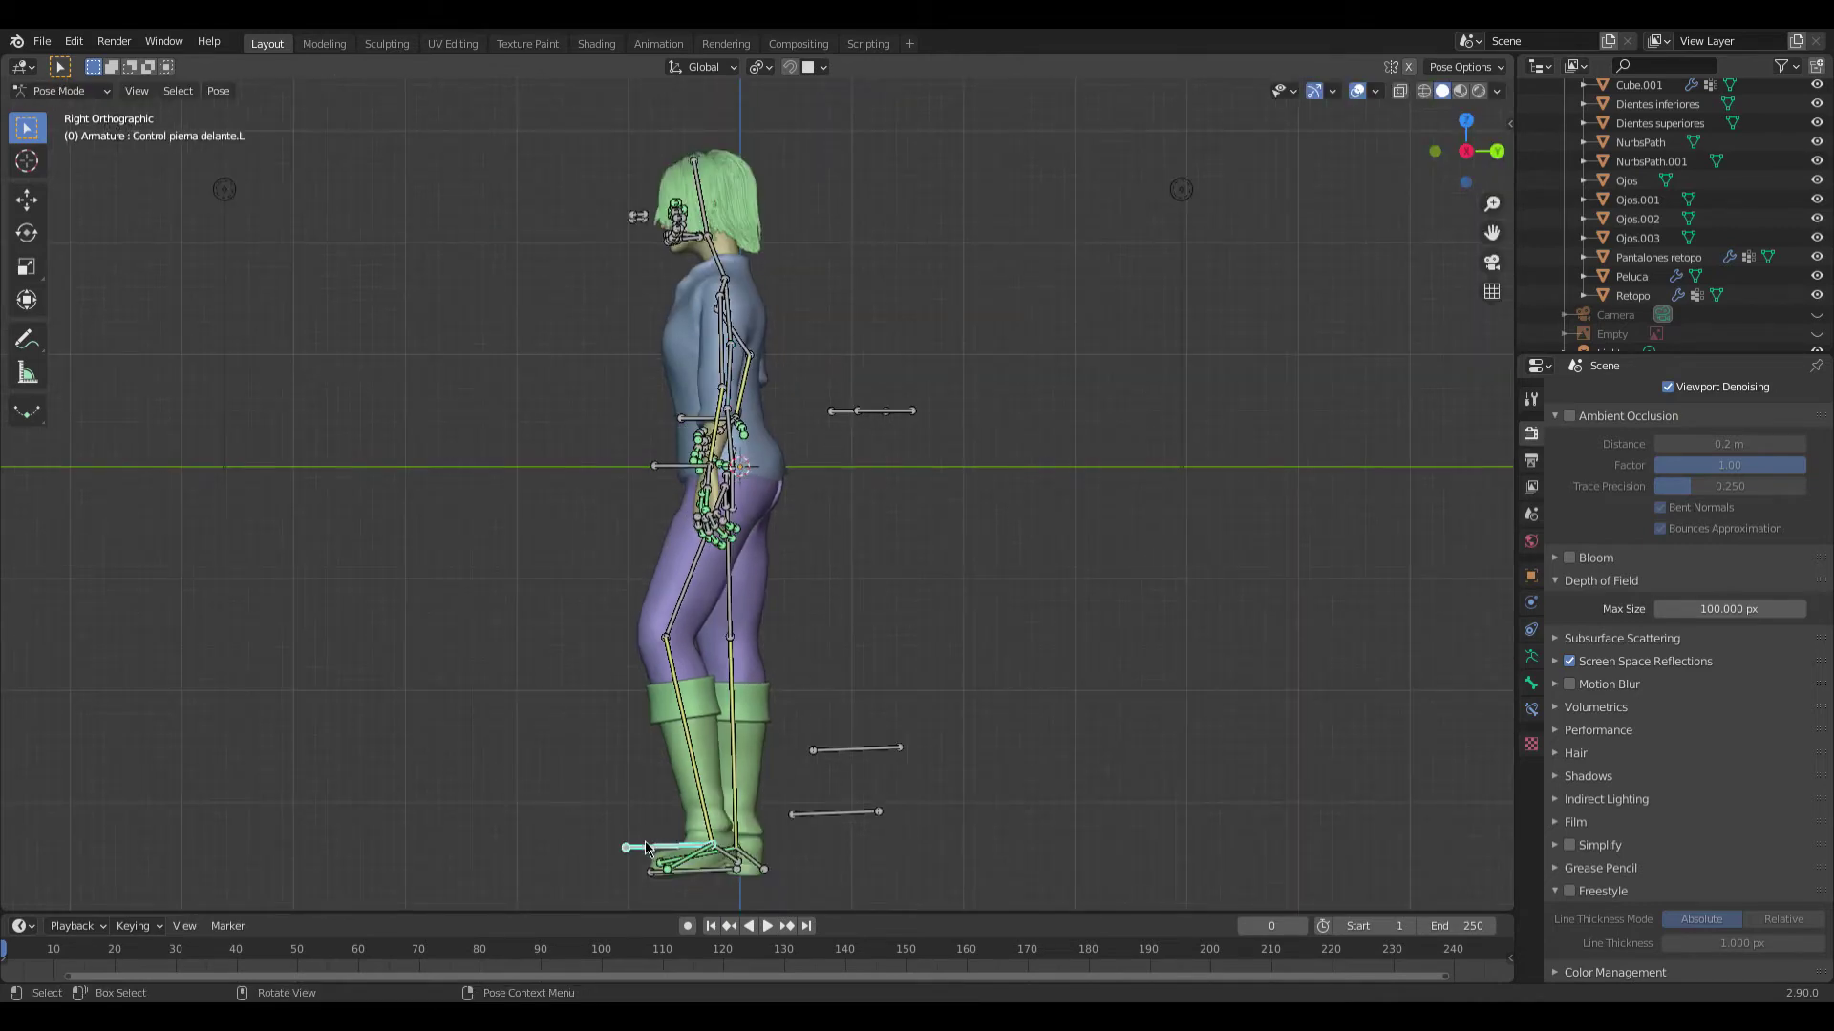
key(g)
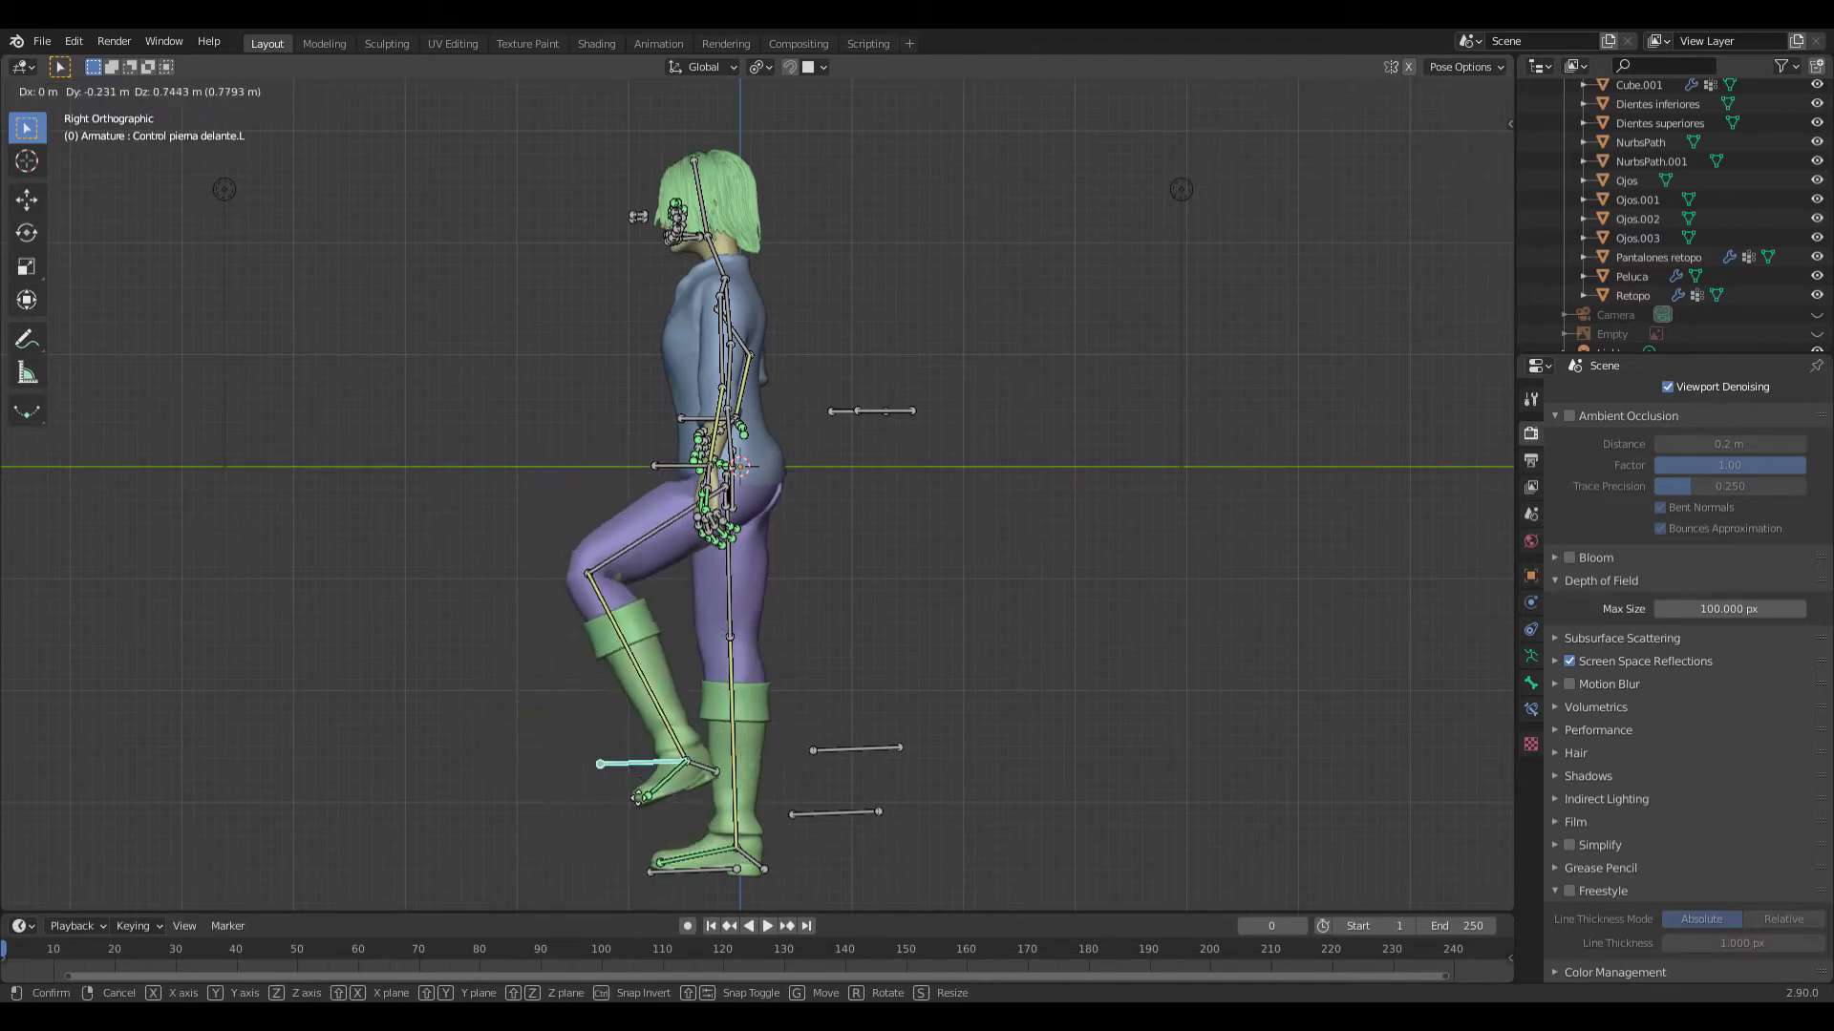
key(Escape)
key(g)
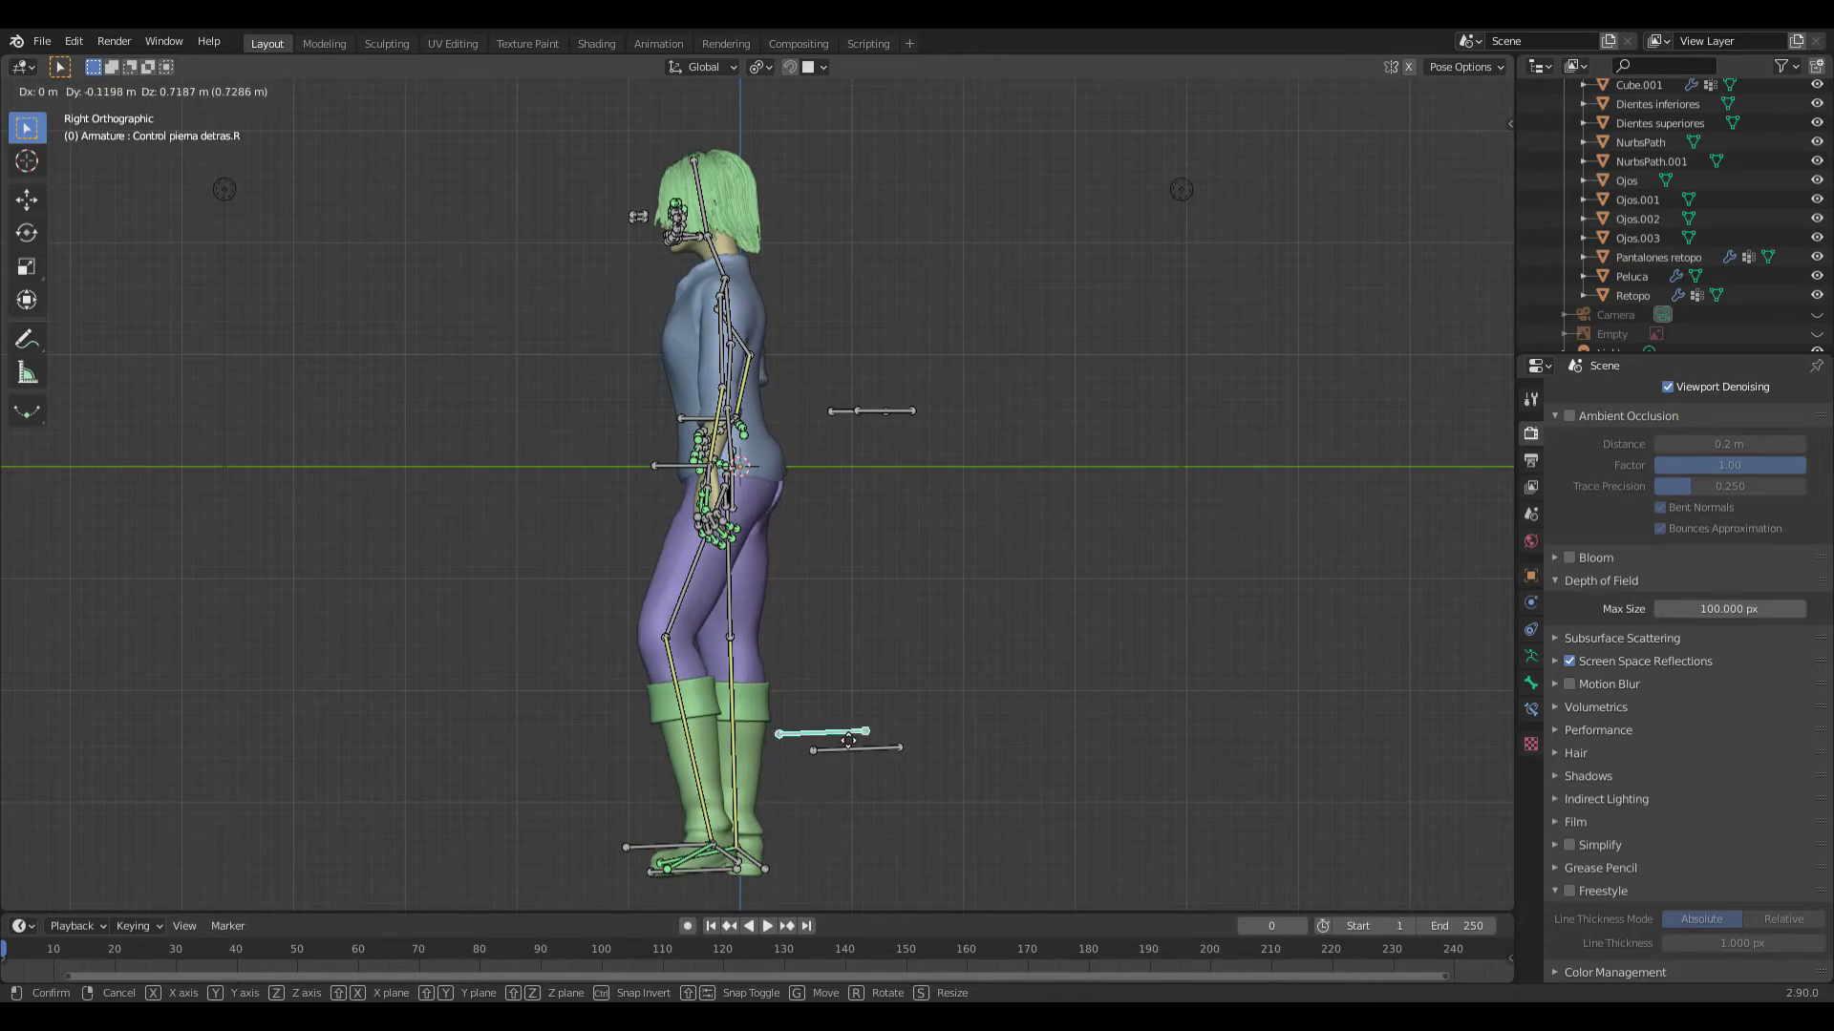
key(Escape)
mouse_move(806, 736)
middle_down()
mouse_move(690, 569)
mouse_move(753, 585)
mouse_move(888, 532)
mouse_move(618, 430)
mouse_move(936, 570)
middle_up()
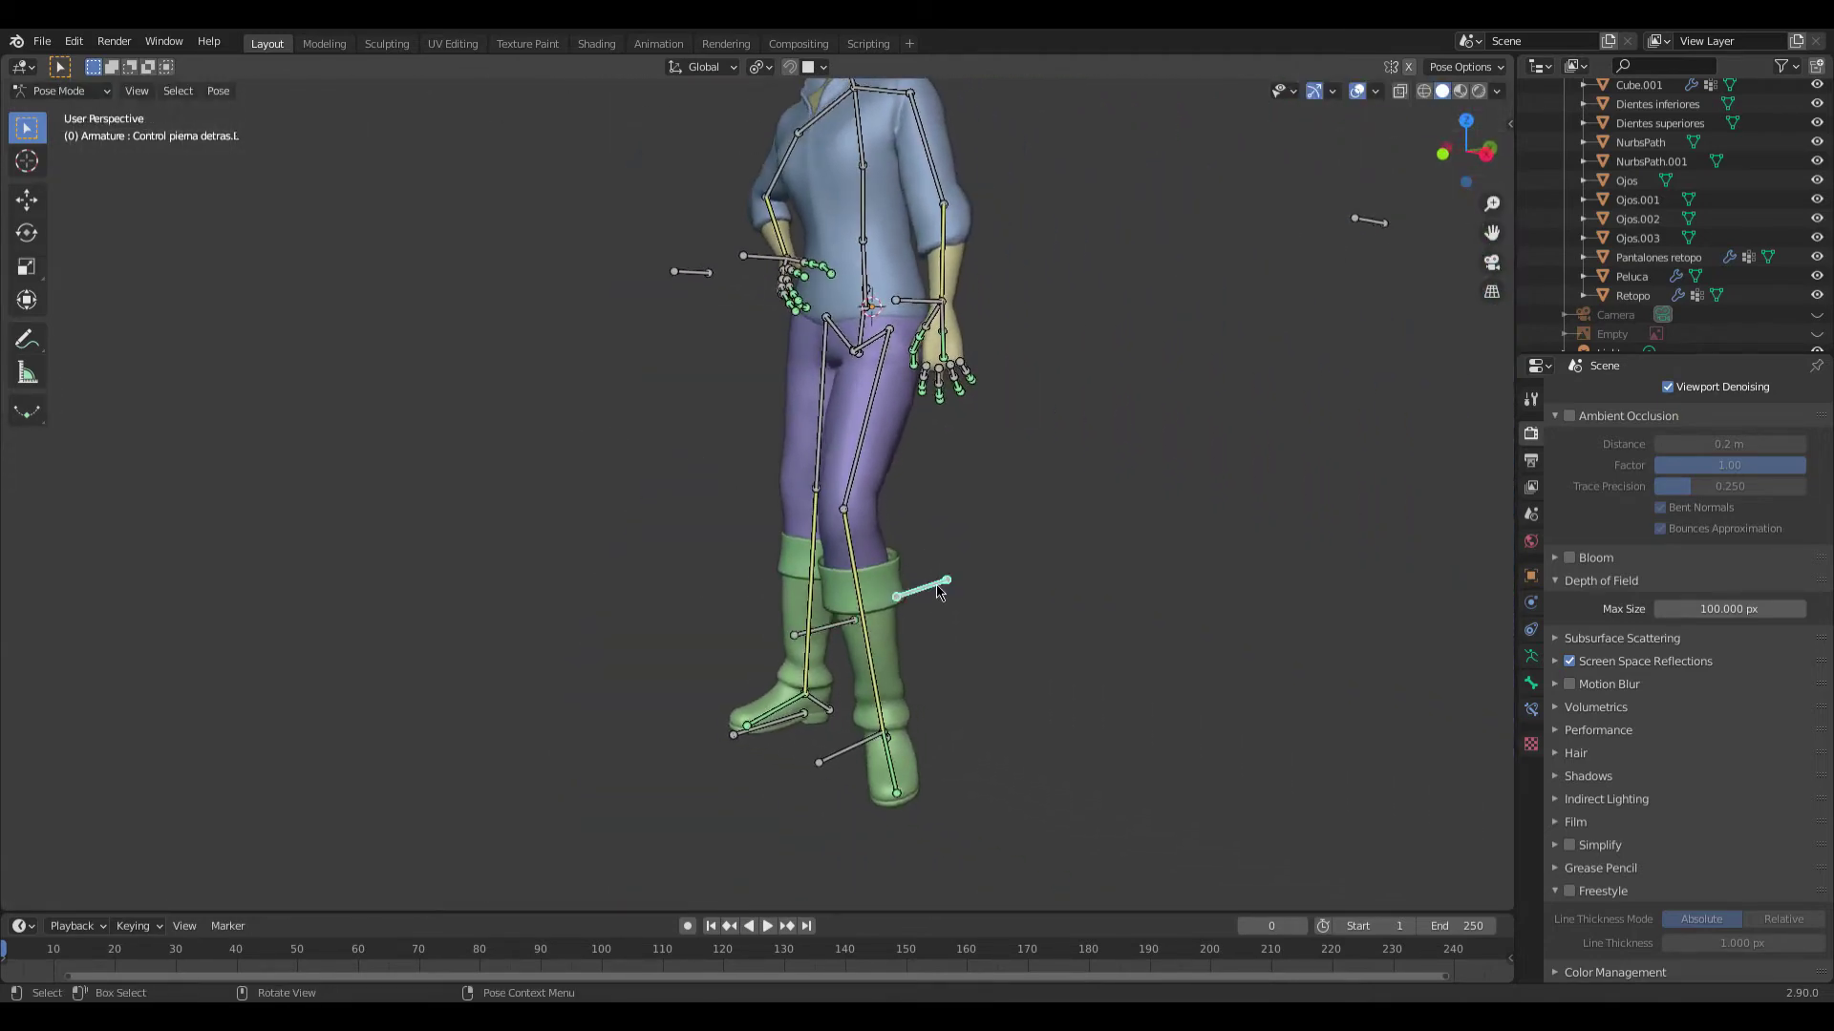
scroll(939, 593, down, 2)
key(g)
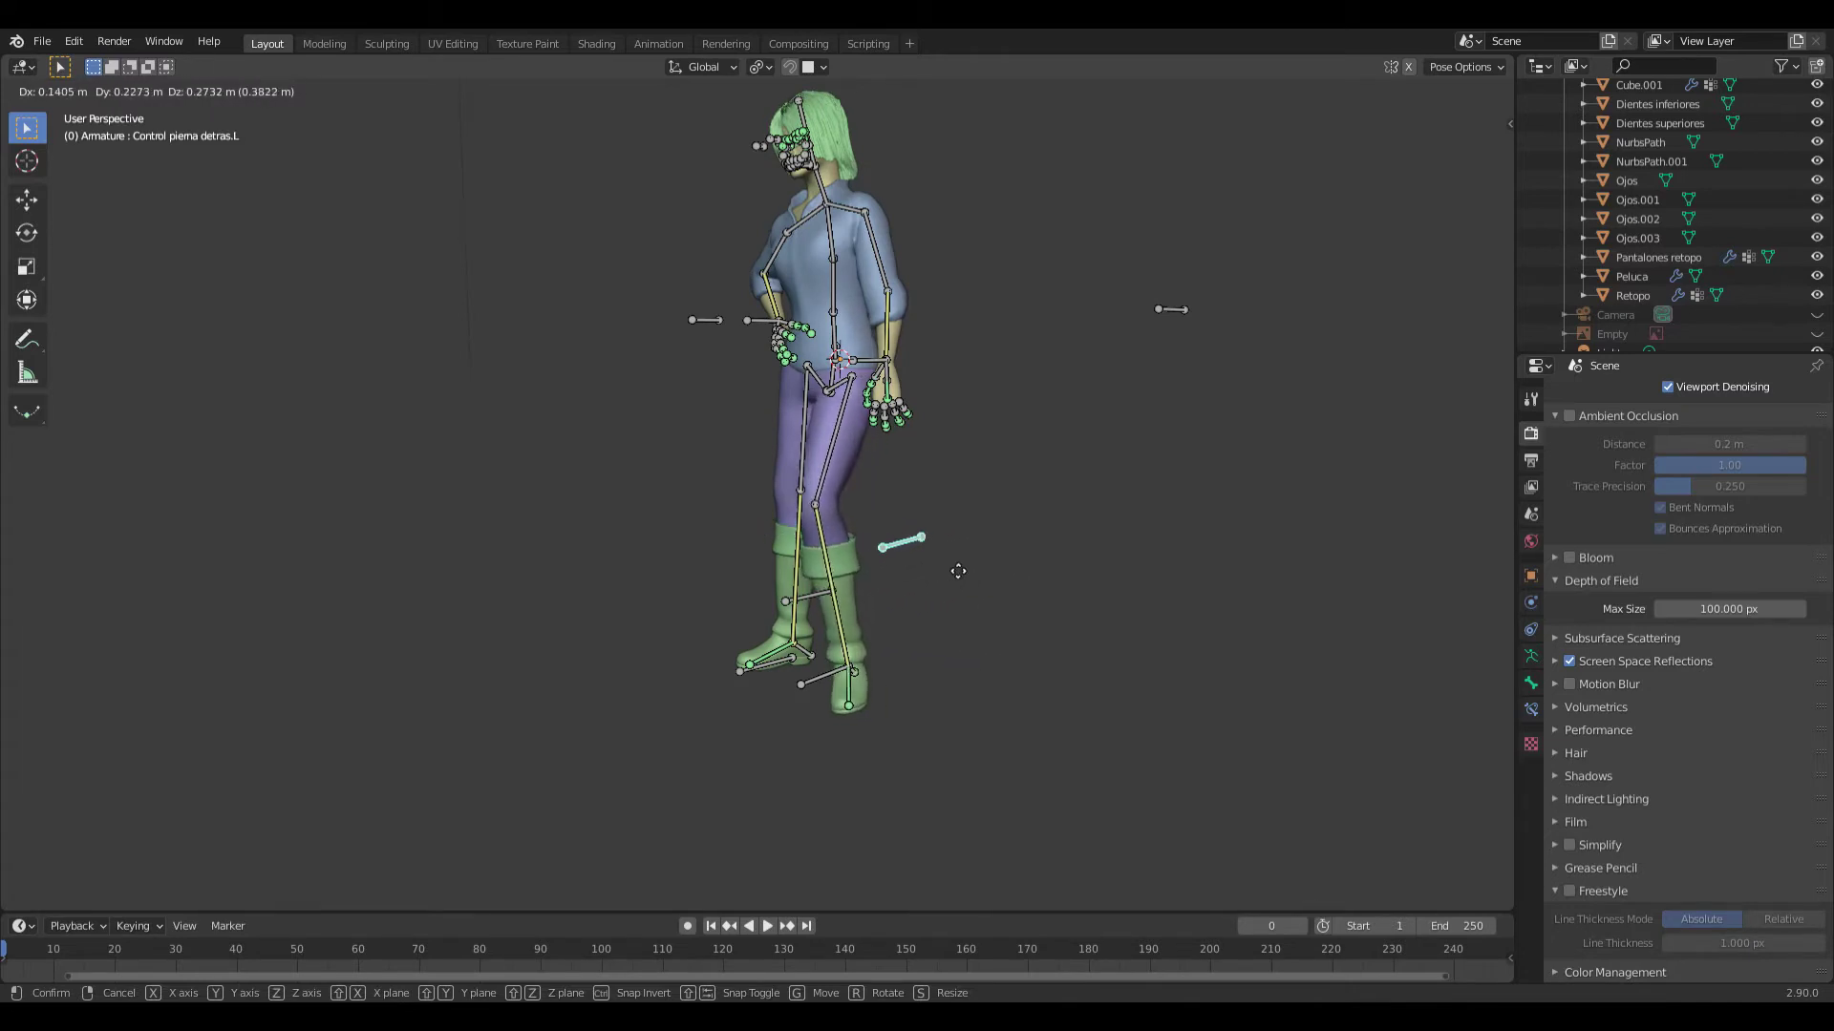
key(Escape)
middle_drag(905, 446, 855, 441)
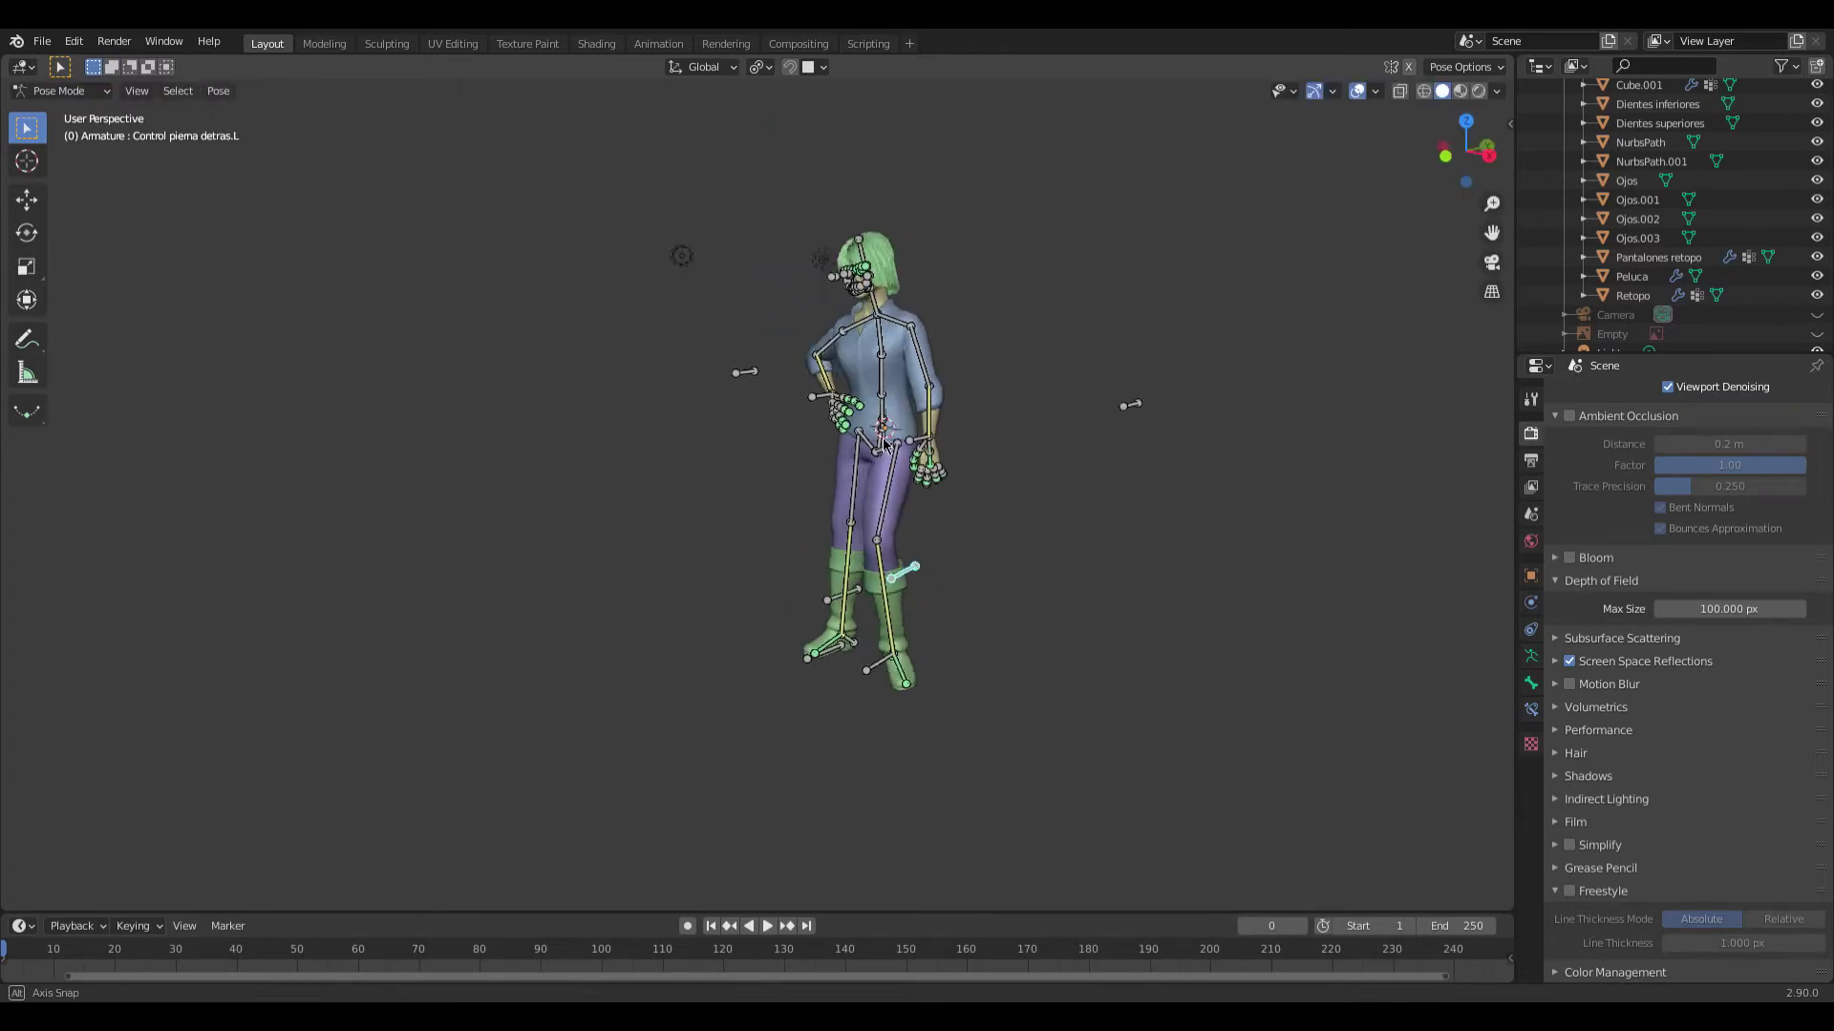
scroll(855, 440, up, 3)
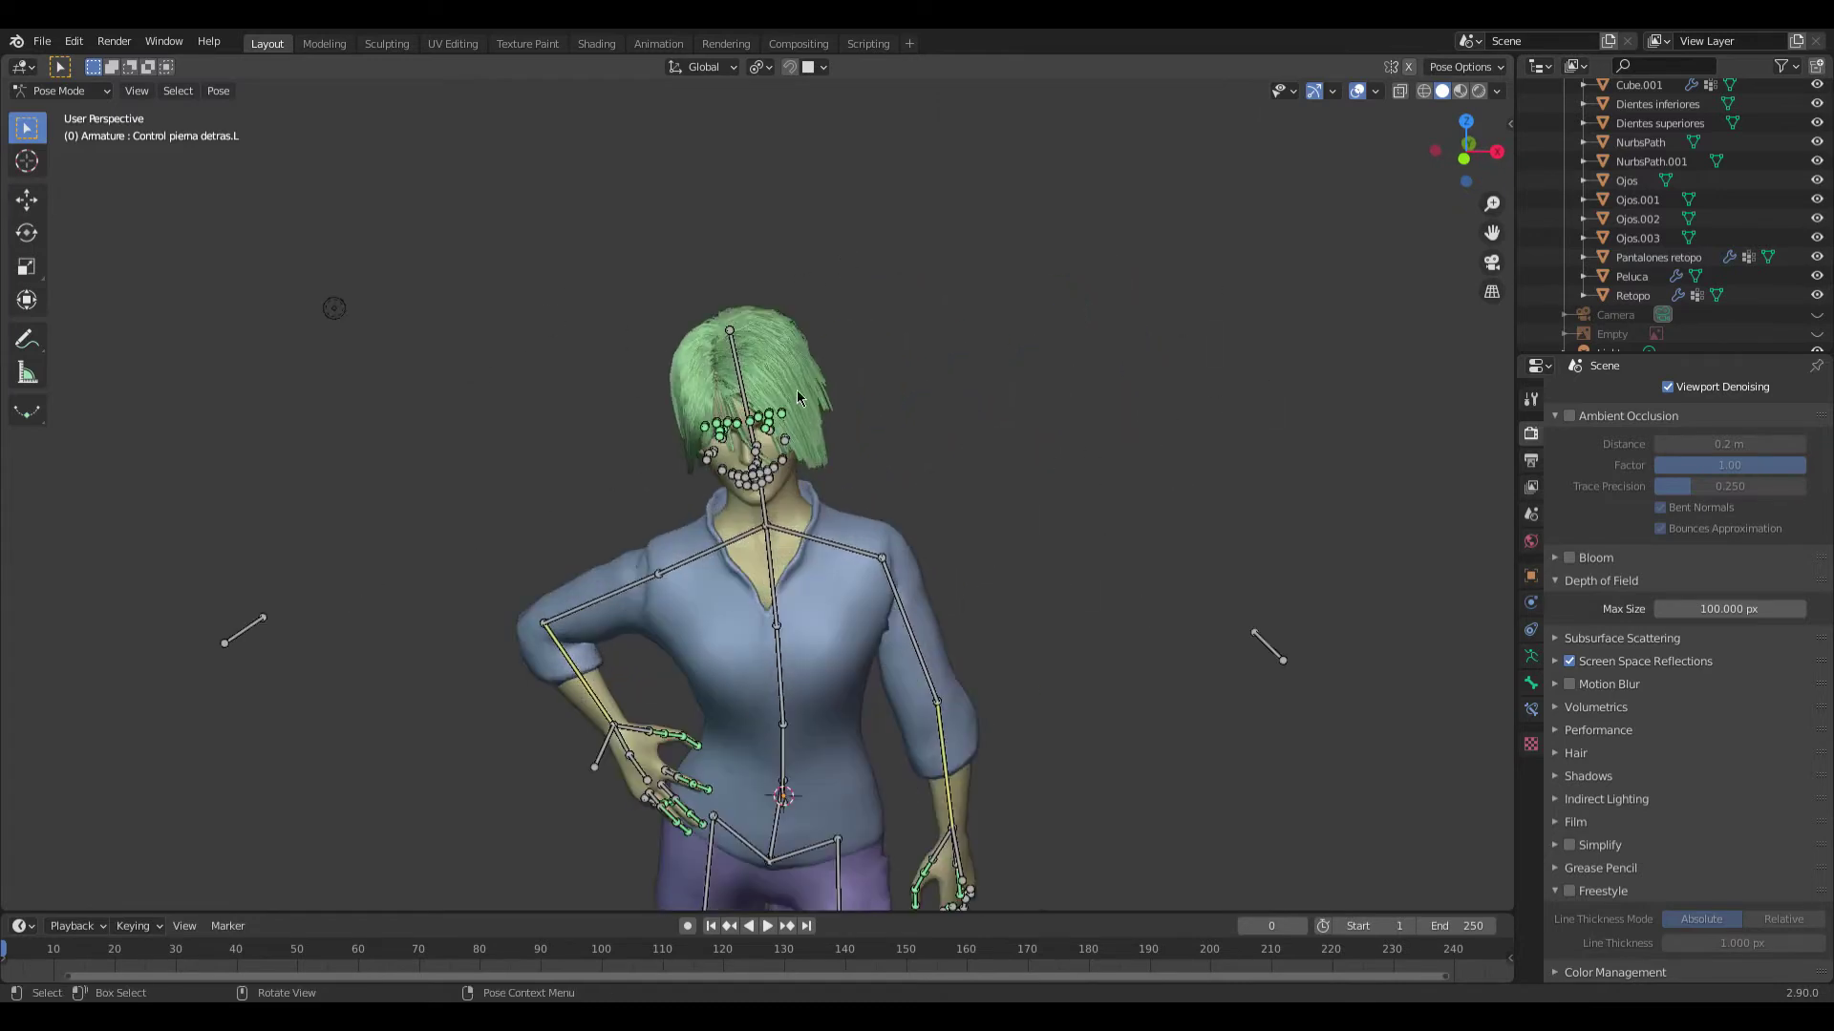
click(737, 350)
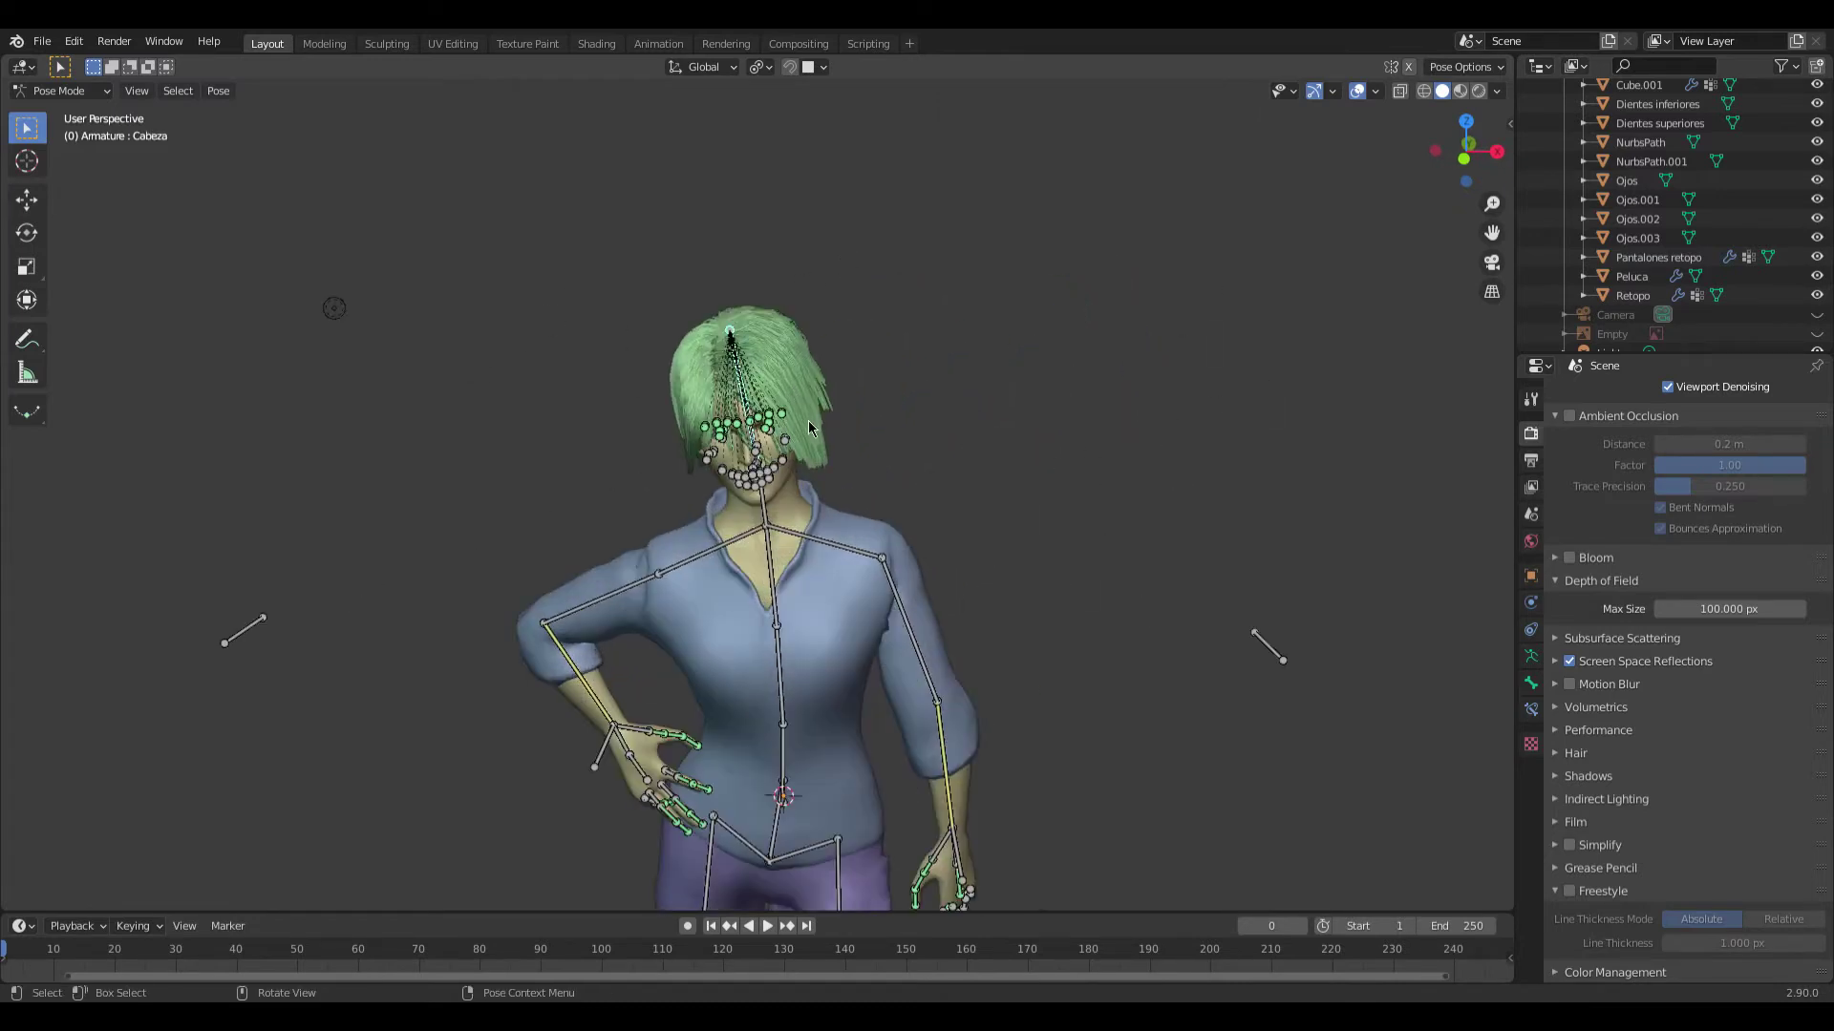
key(r)
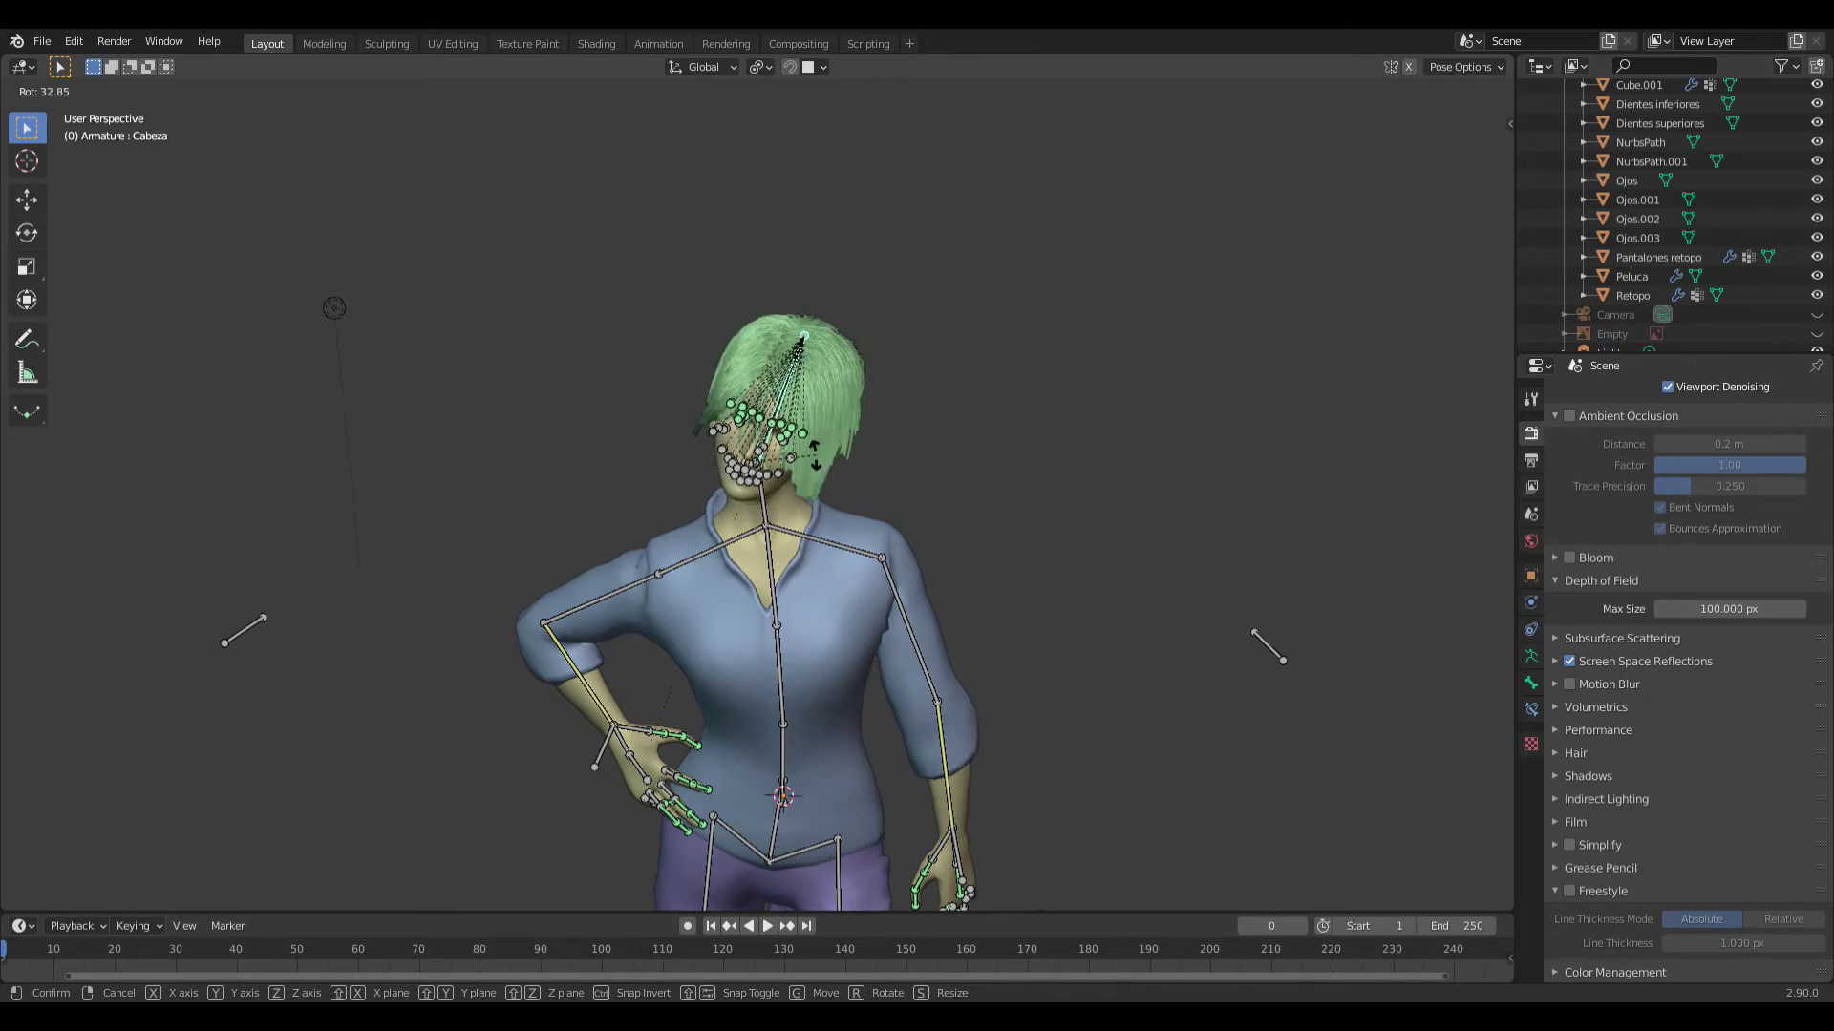
click(857, 439)
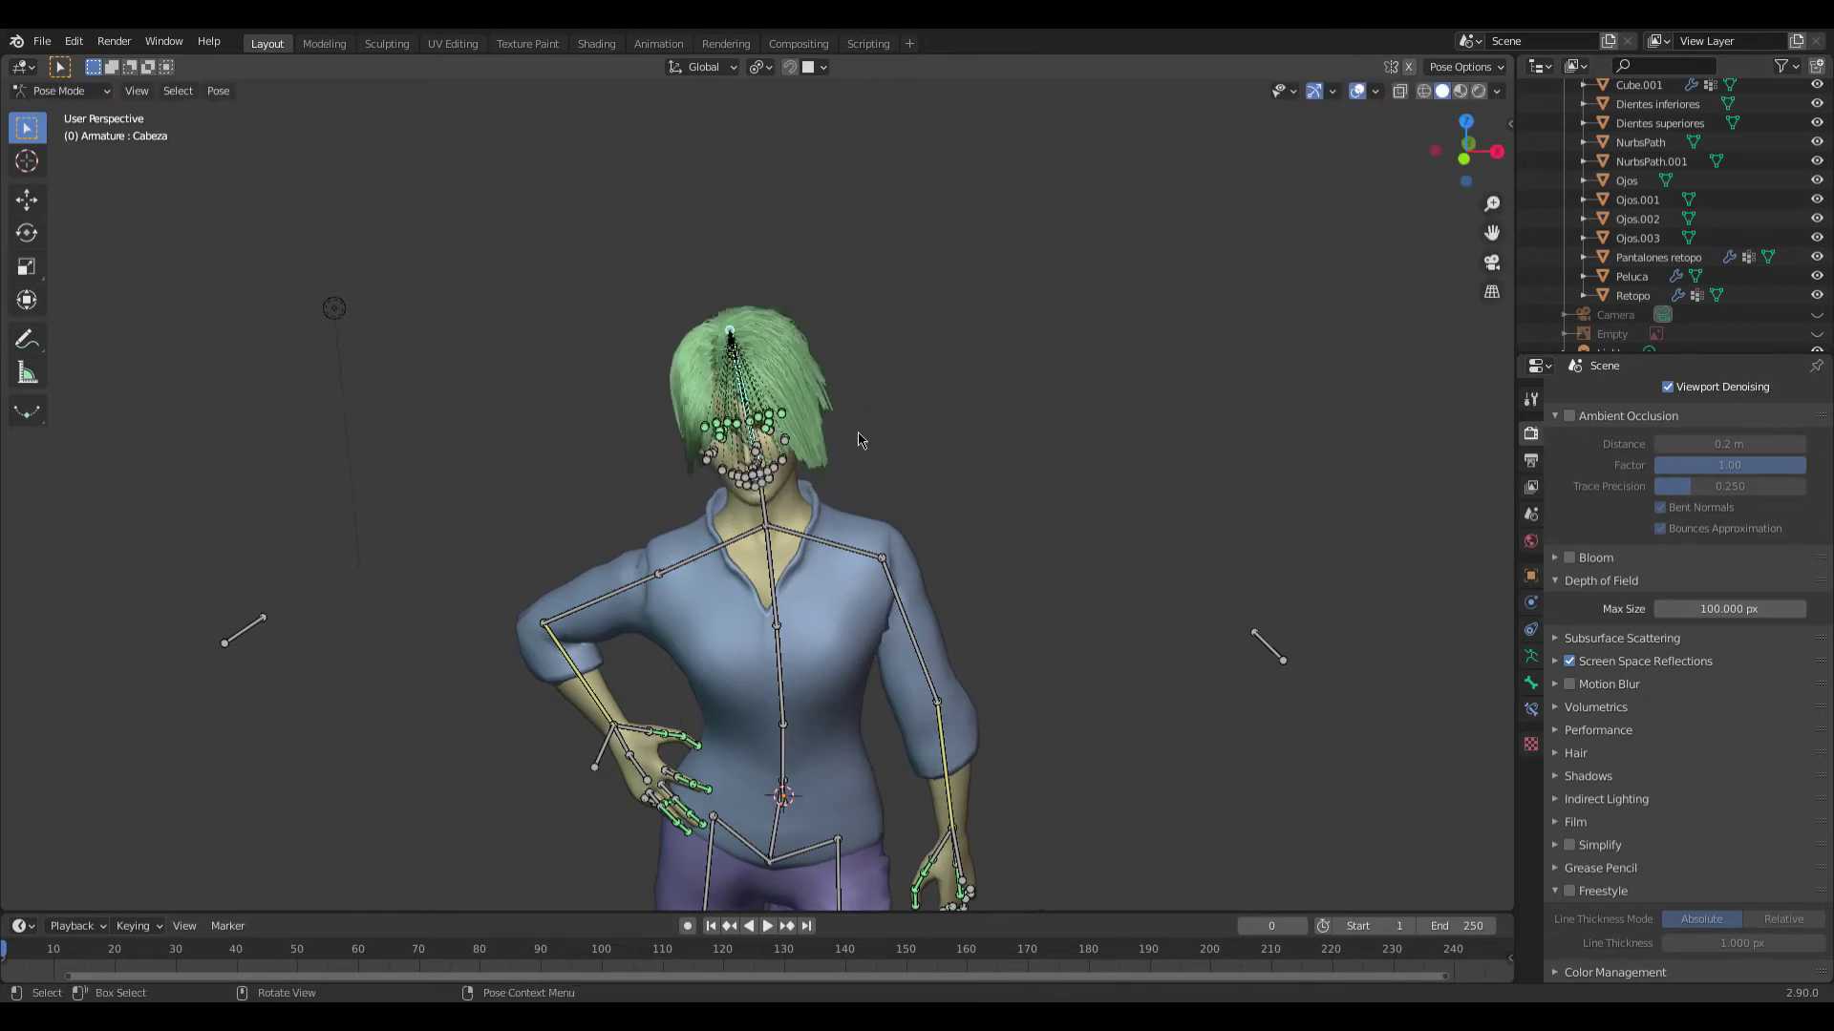
click(770, 506)
key(r)
key(z)
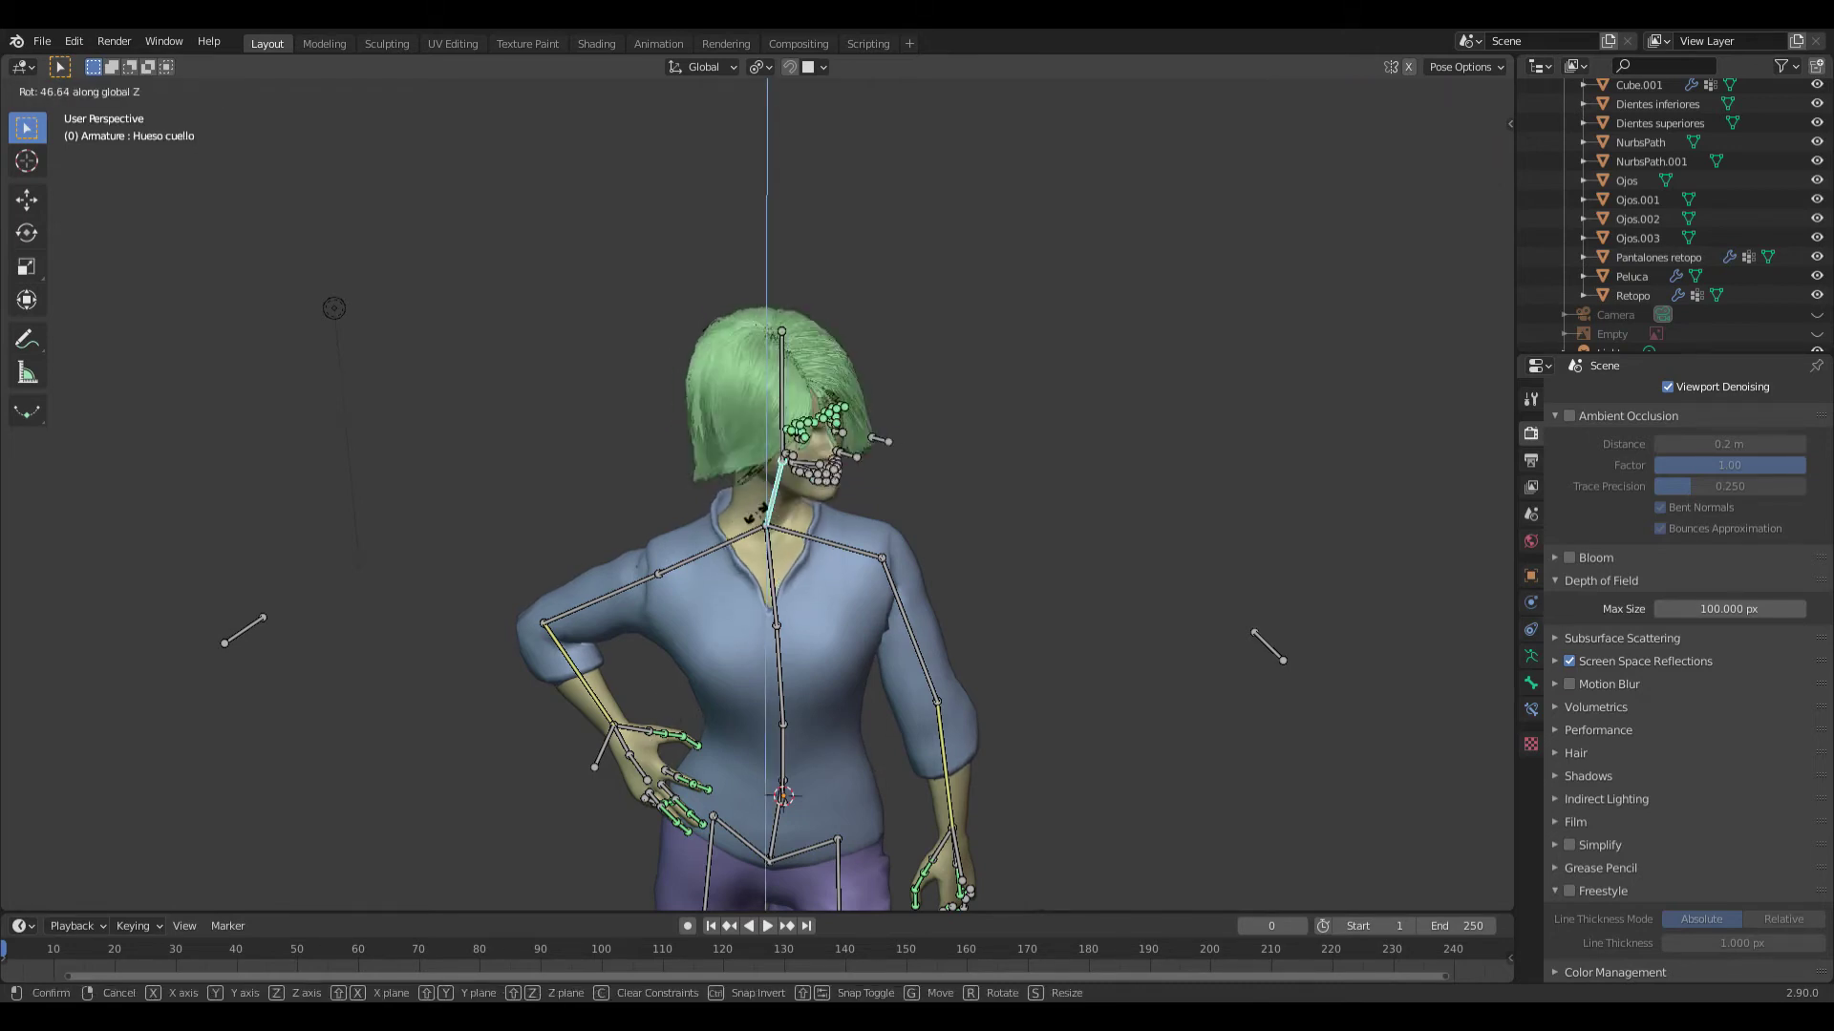
right_click(802, 513)
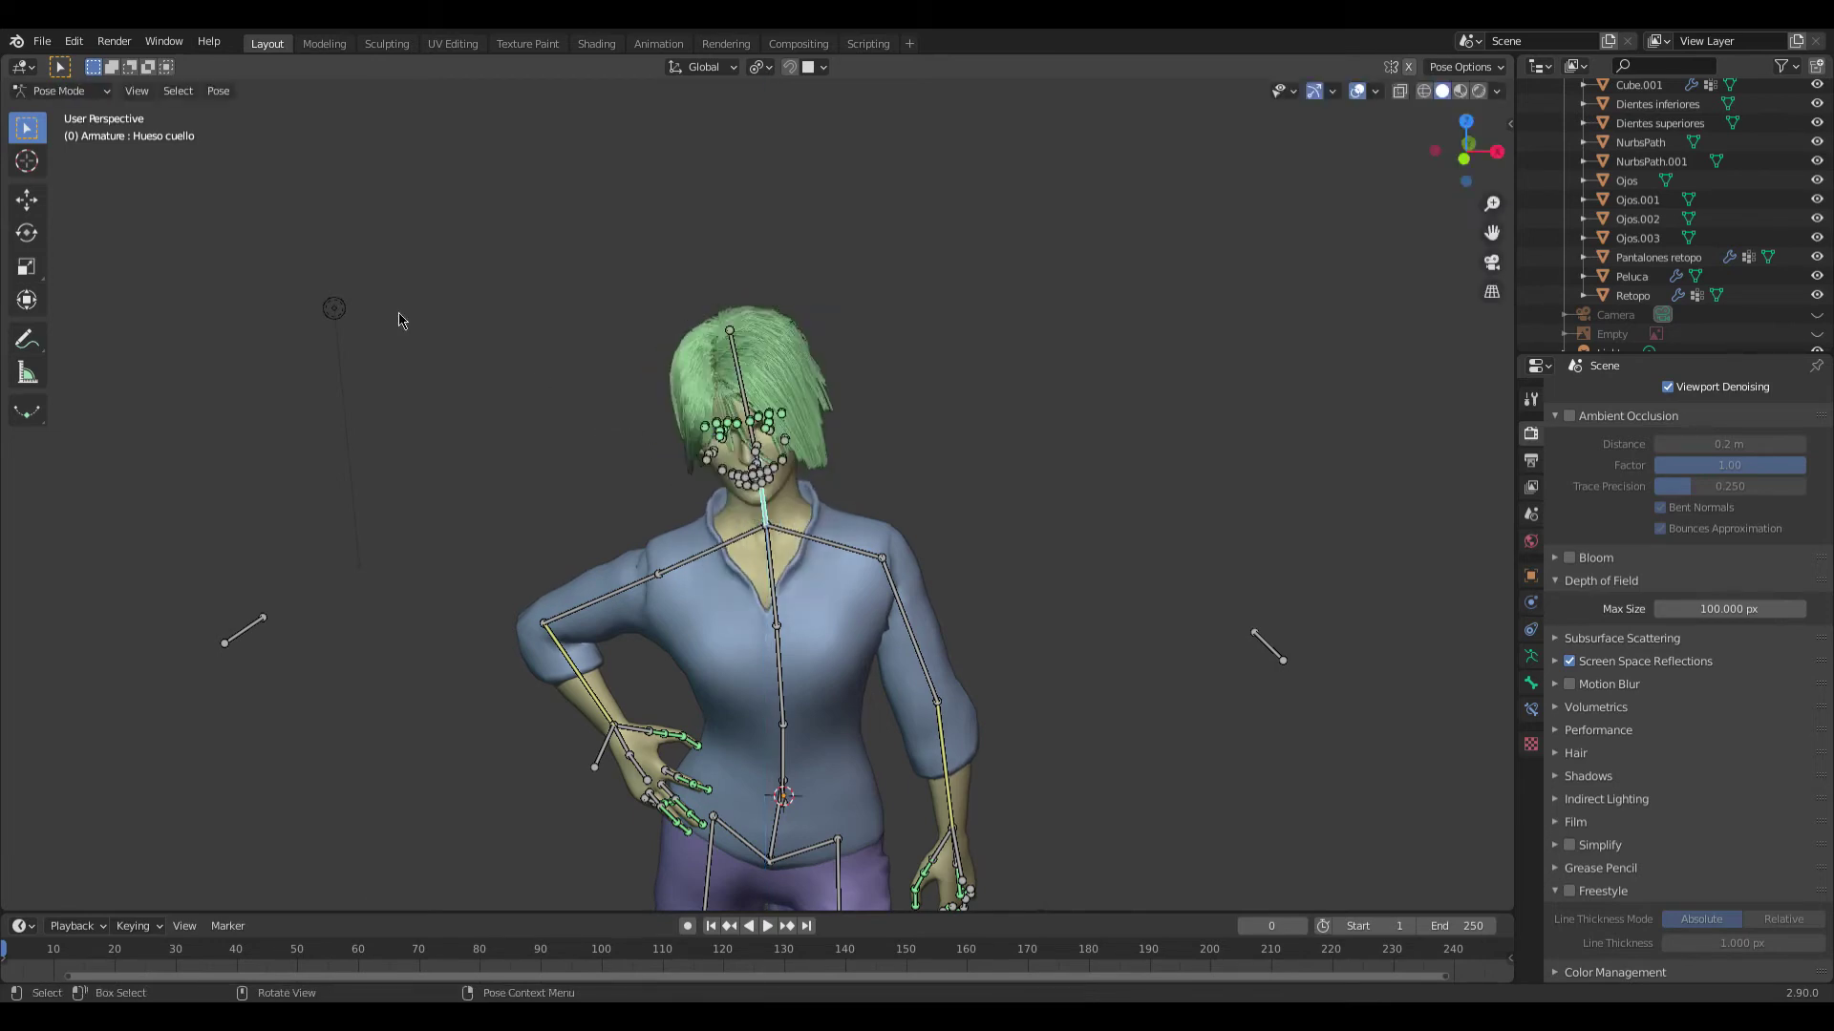
click(84, 94)
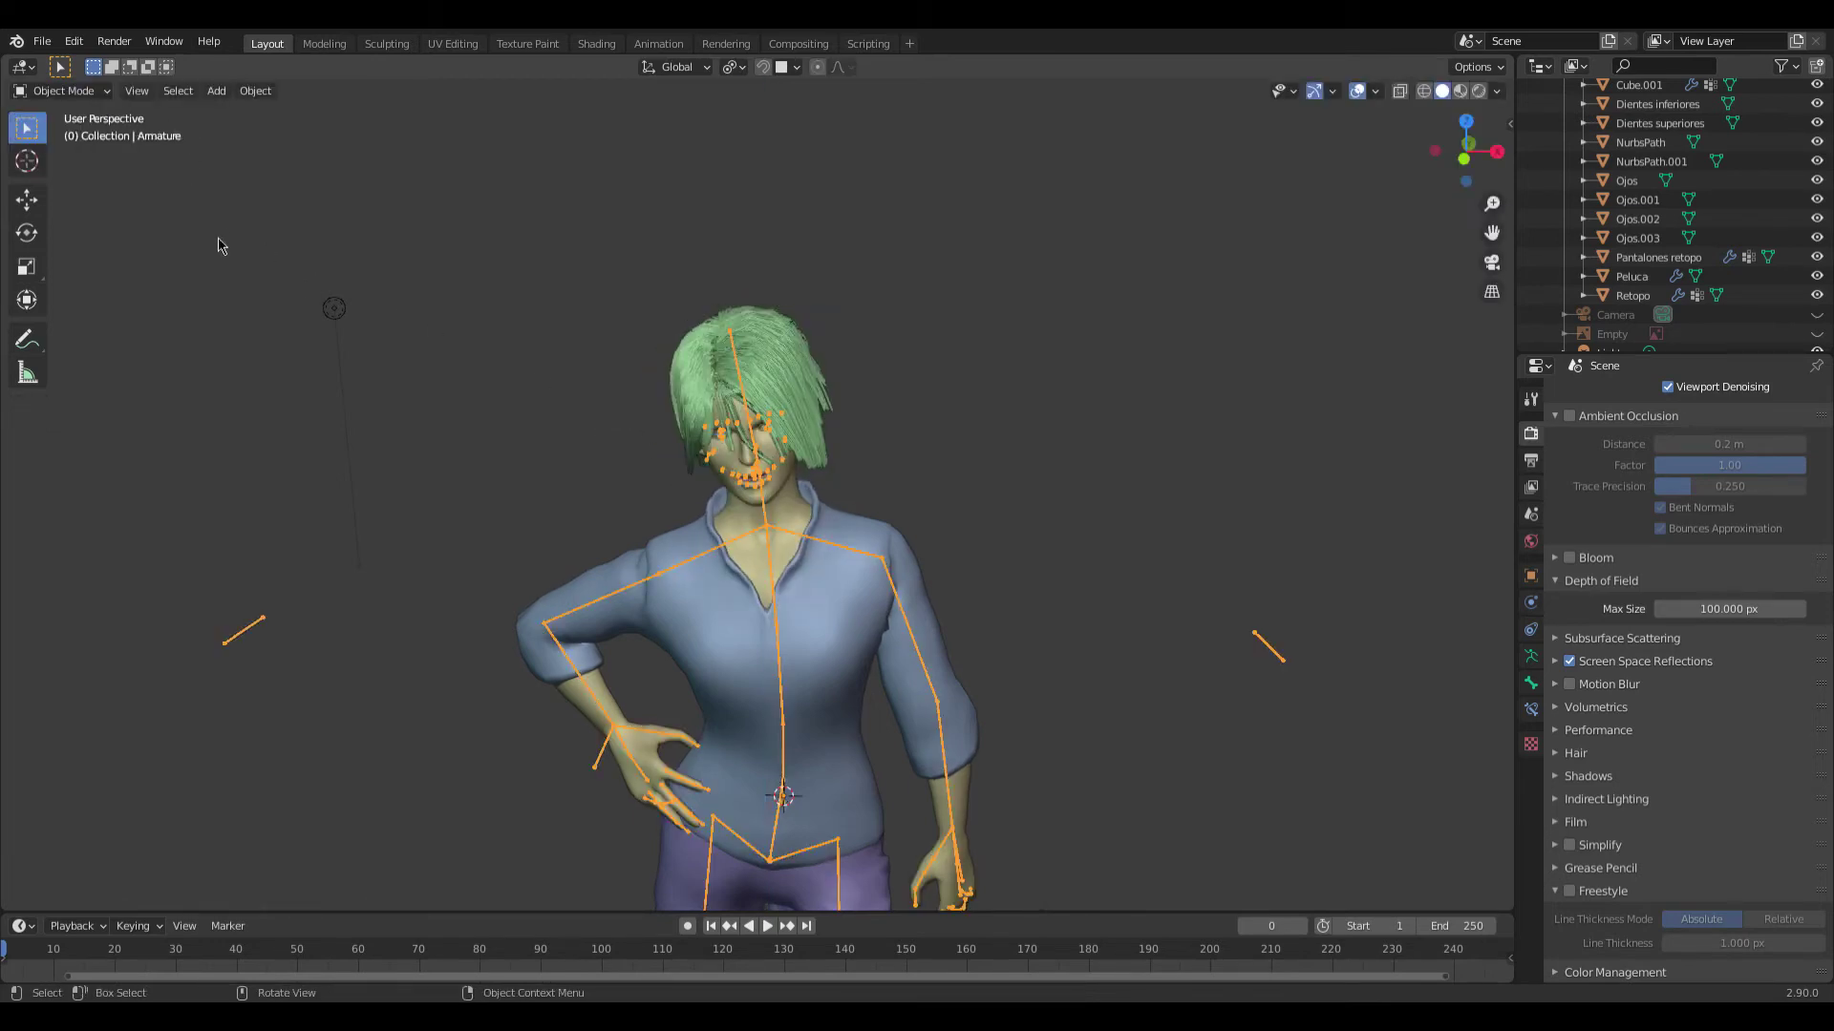
- Select the Retopo body, enter Weight Paint and show the neck bone's weights
shift+click(965, 805)
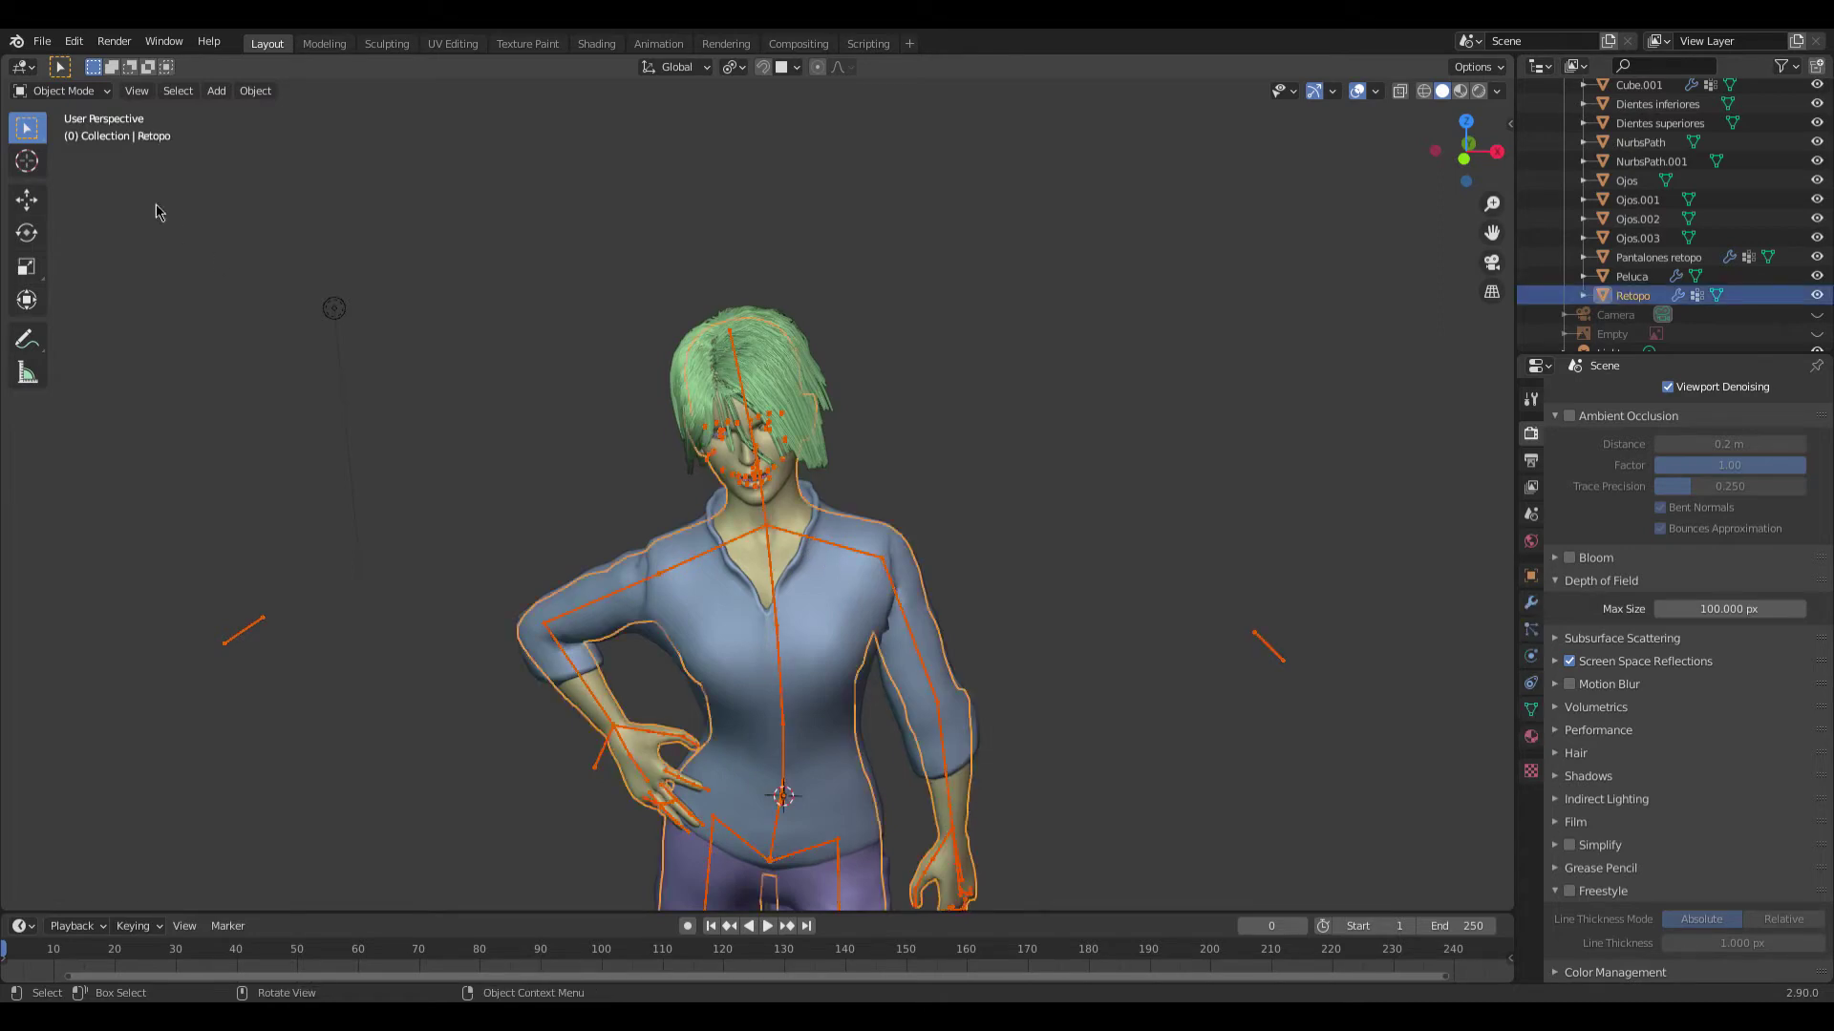
click(86, 96)
click(67, 217)
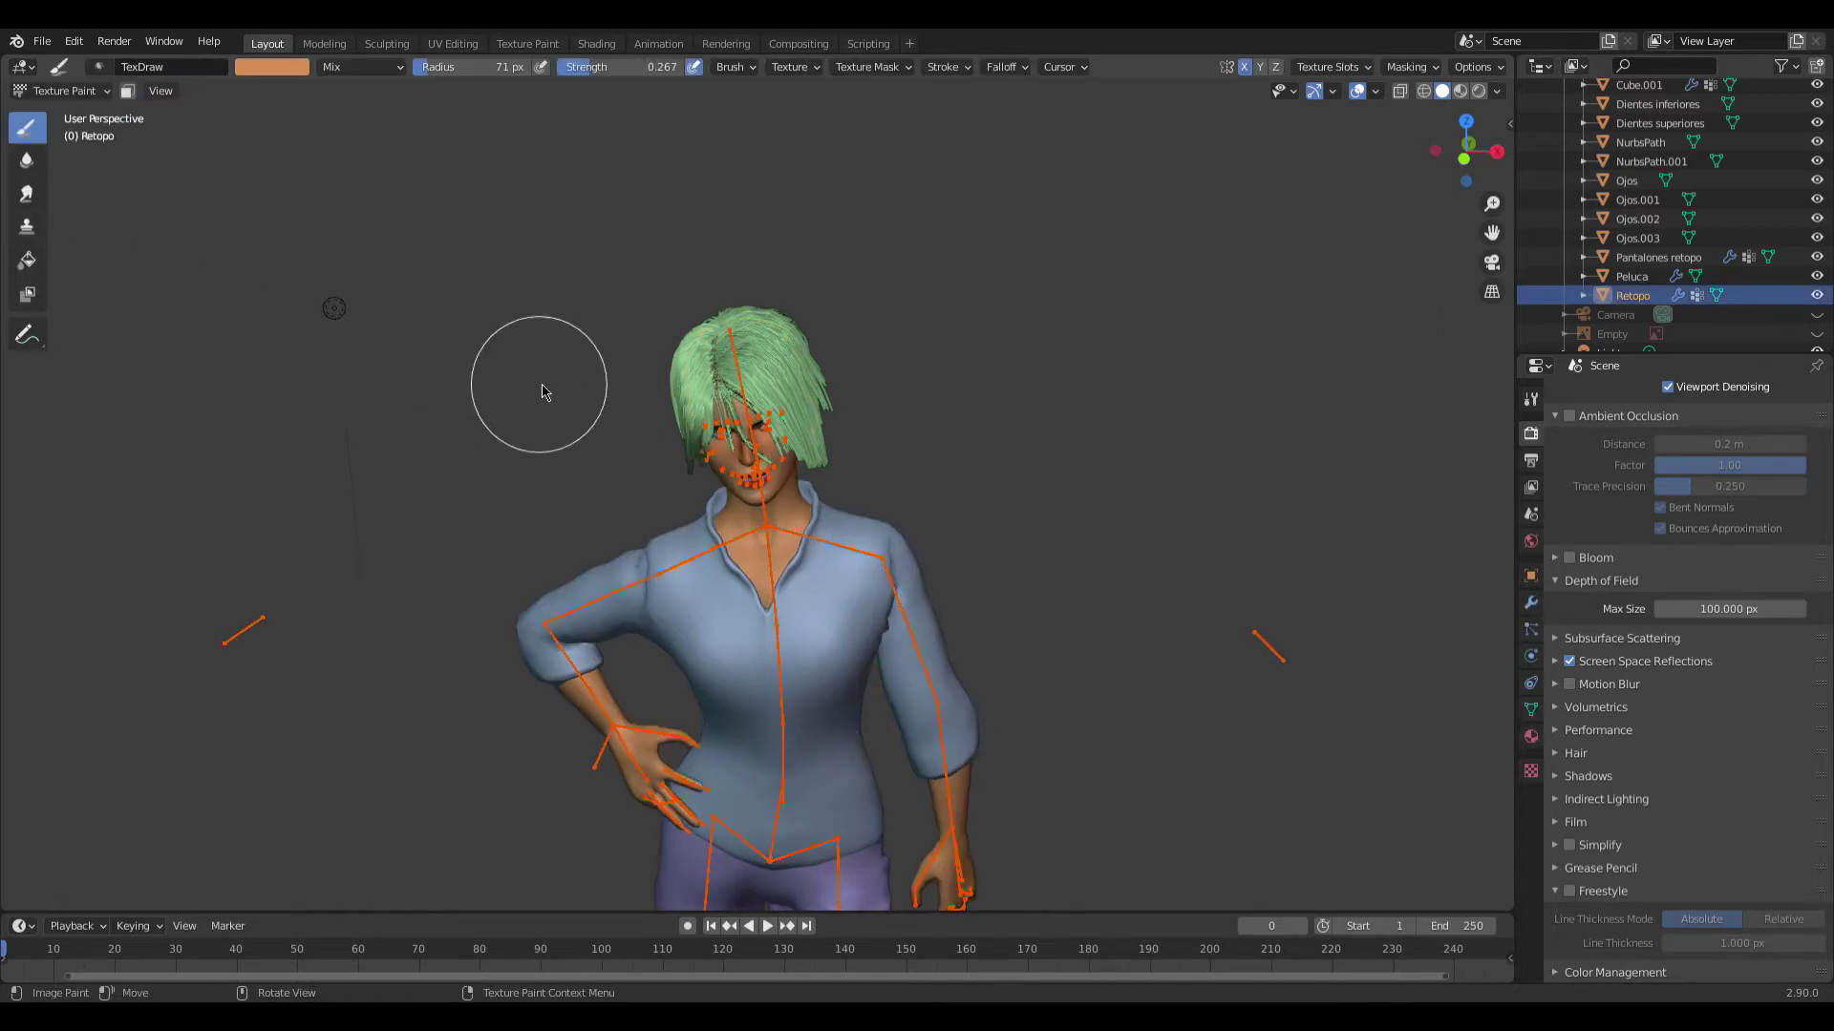
scroll(611, 435, up, 2)
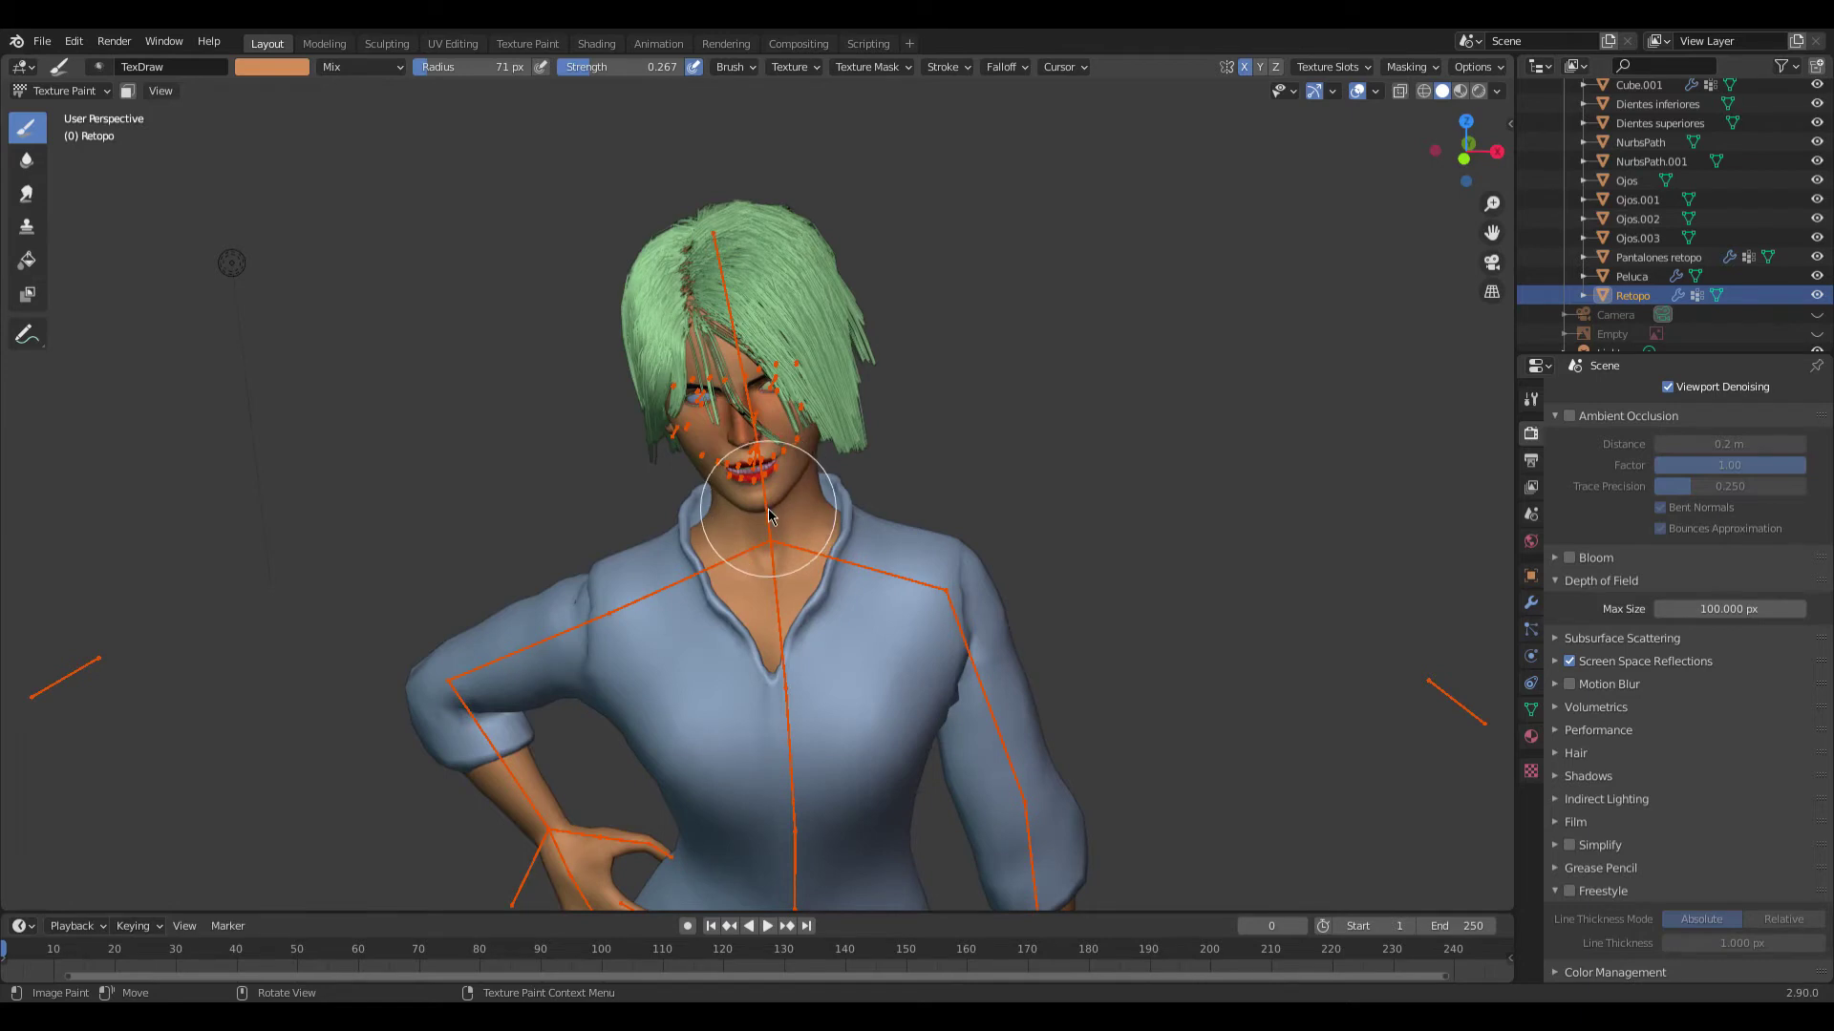
click(96, 91)
click(67, 194)
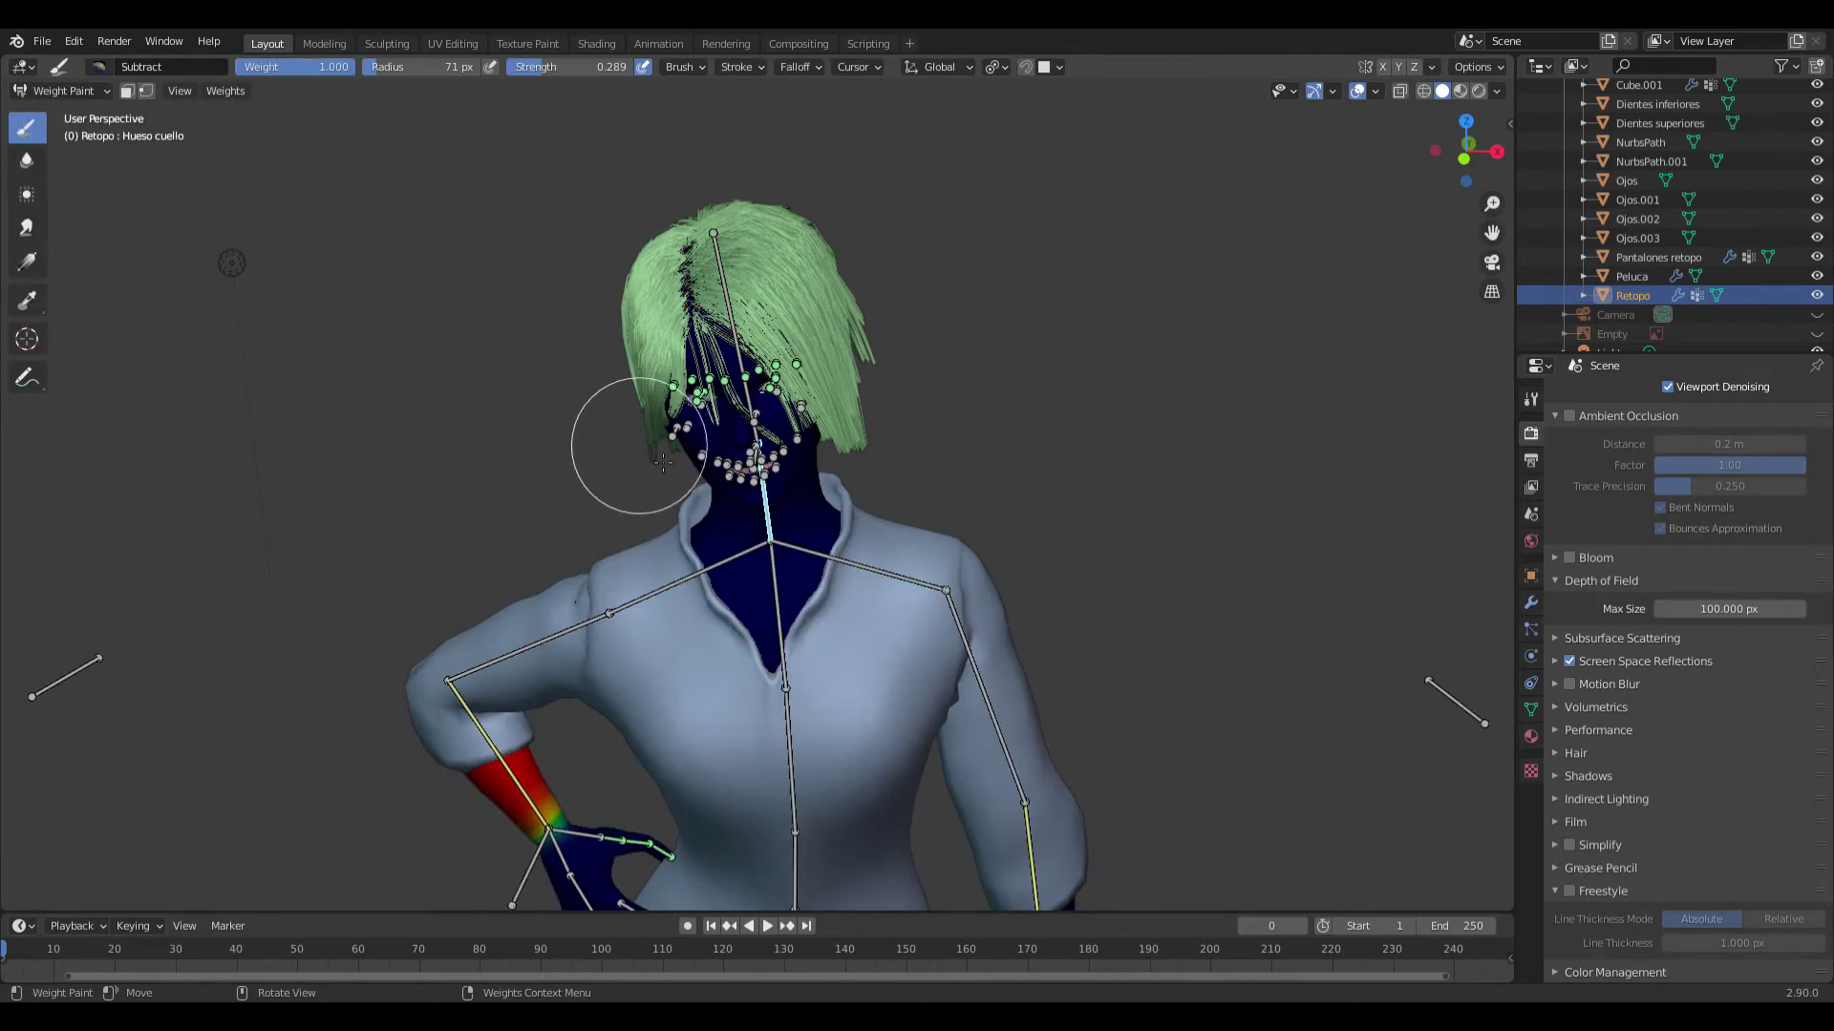
ctrl+click(774, 509)
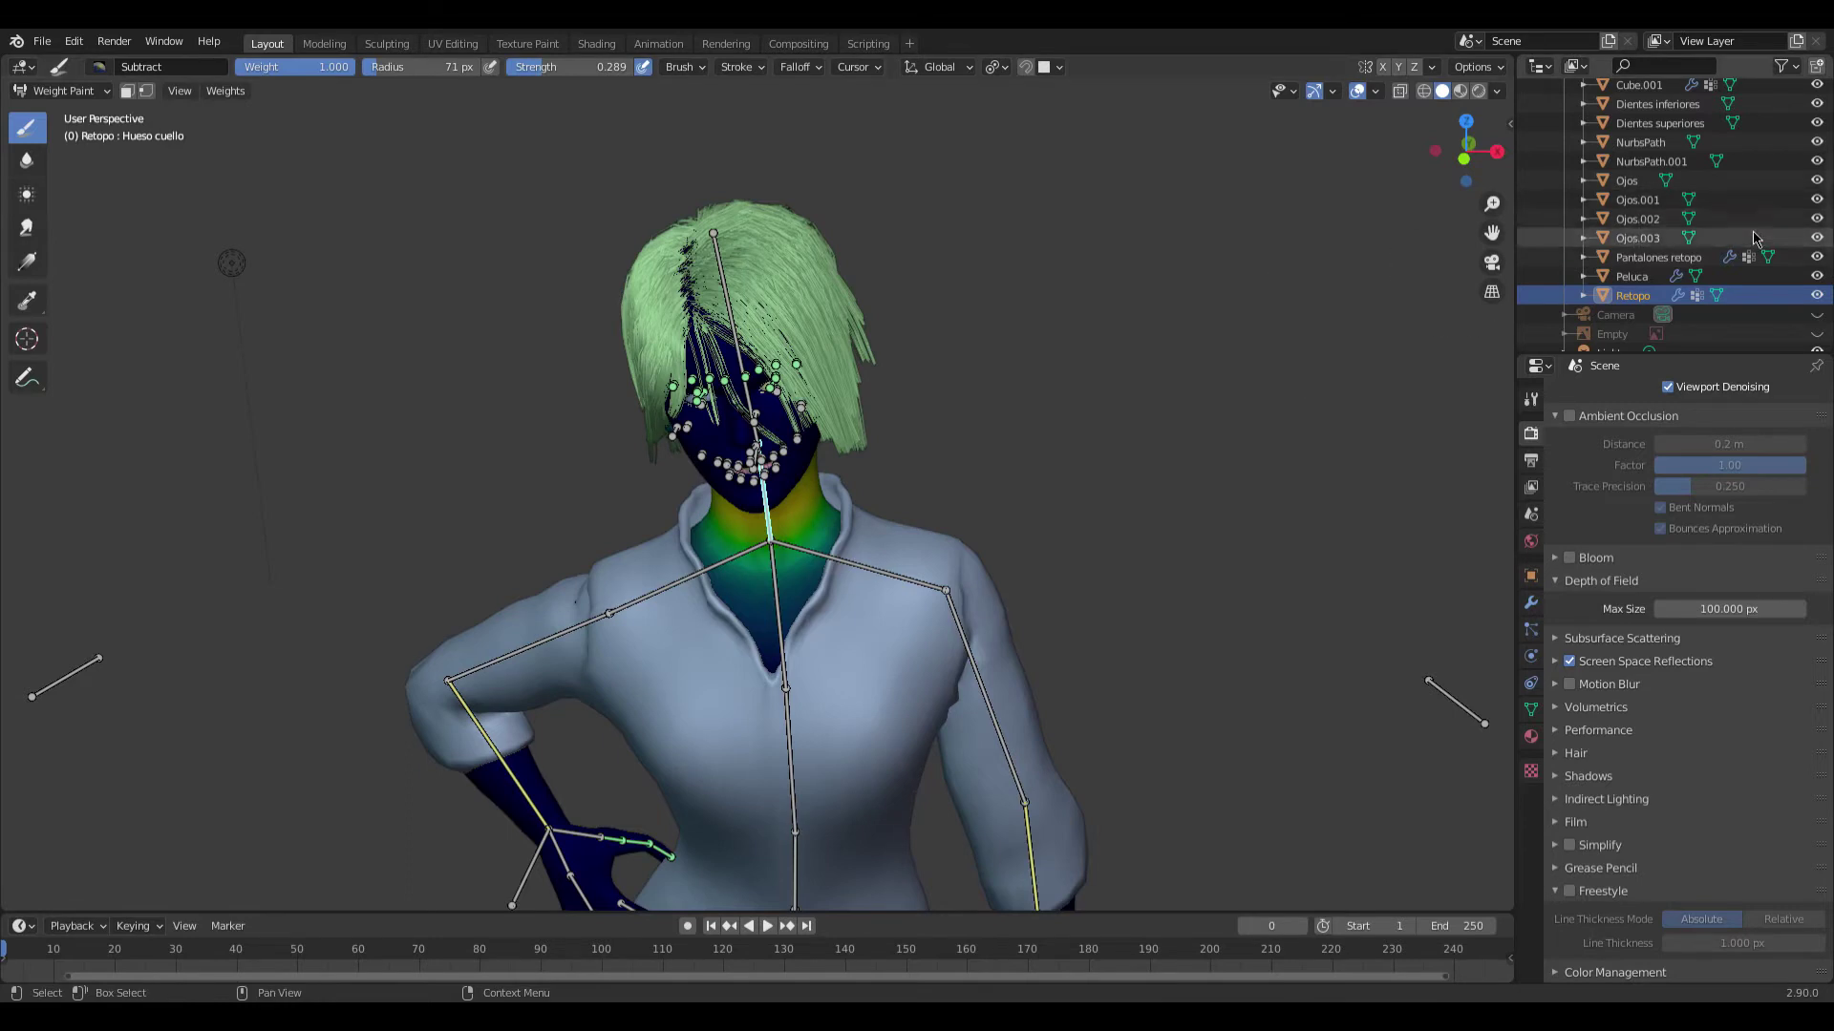
- Hide the Camisa retopo shirt and rotate the neck bone around Z to test deformation
scroll(1762, 268, up, 2)
scroll(1762, 267, up, 2)
scroll(1762, 267, up, 2)
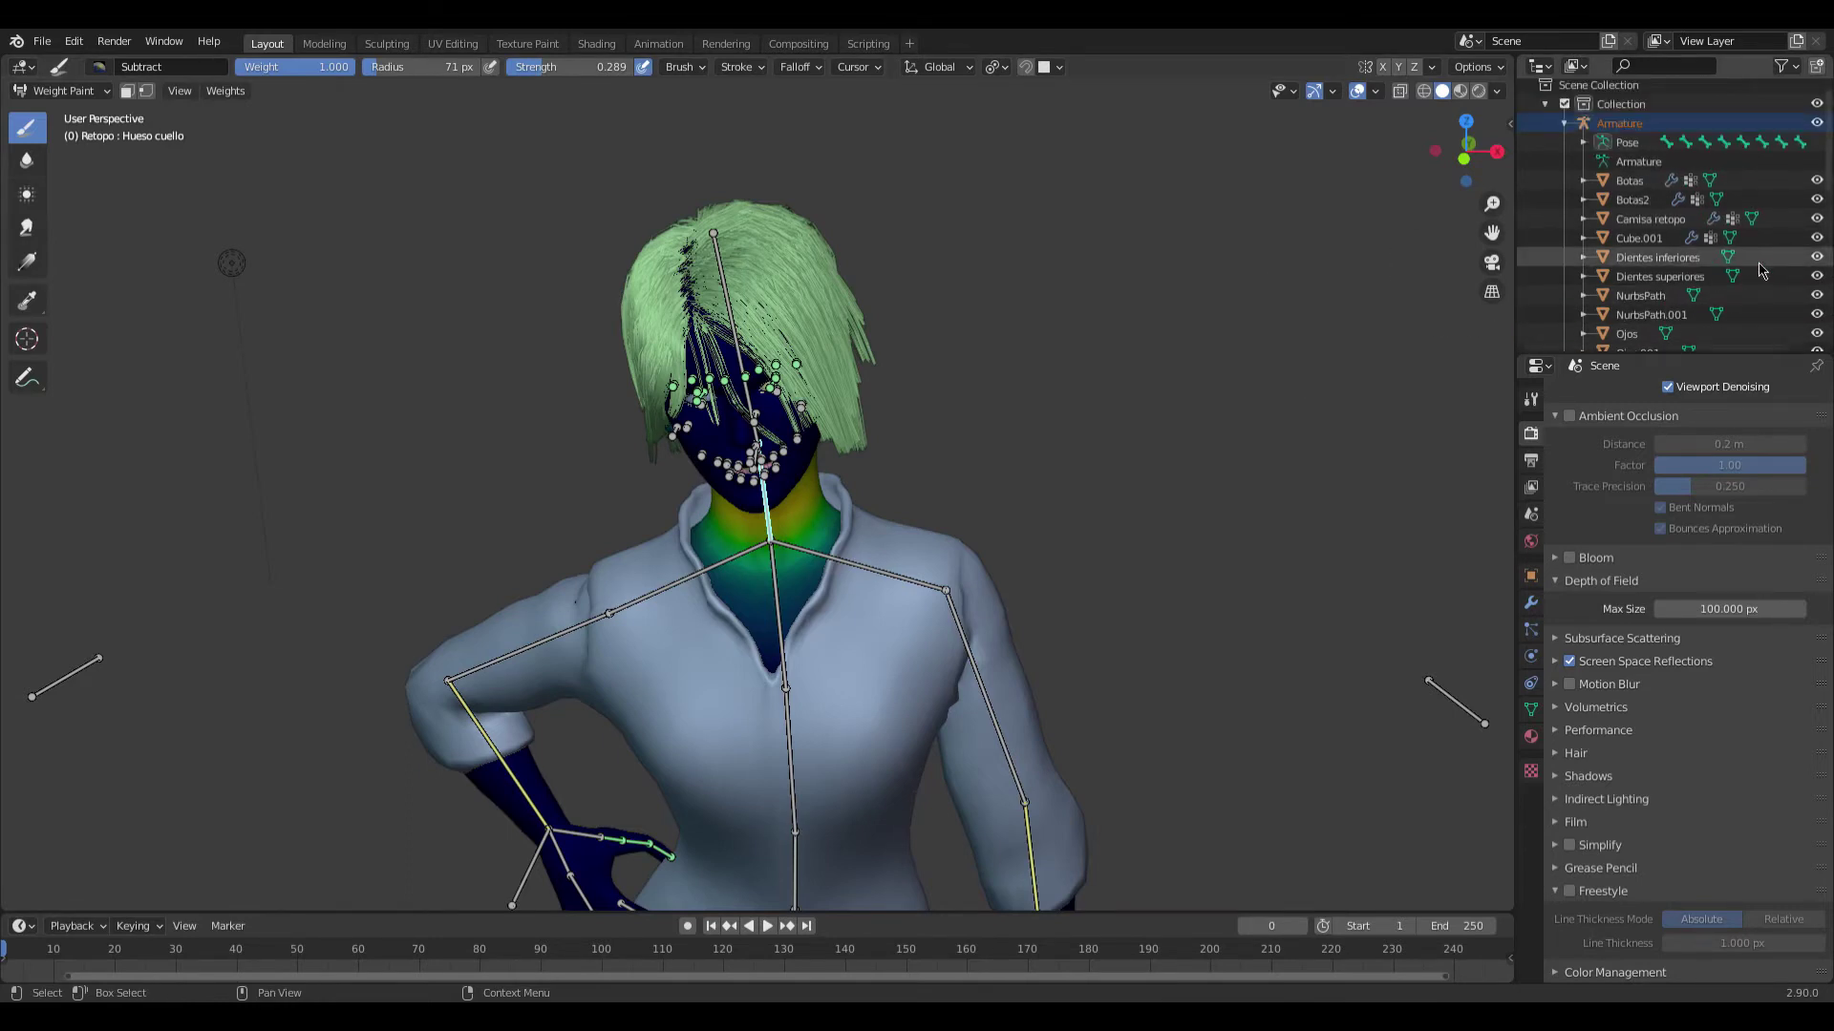
click(1816, 219)
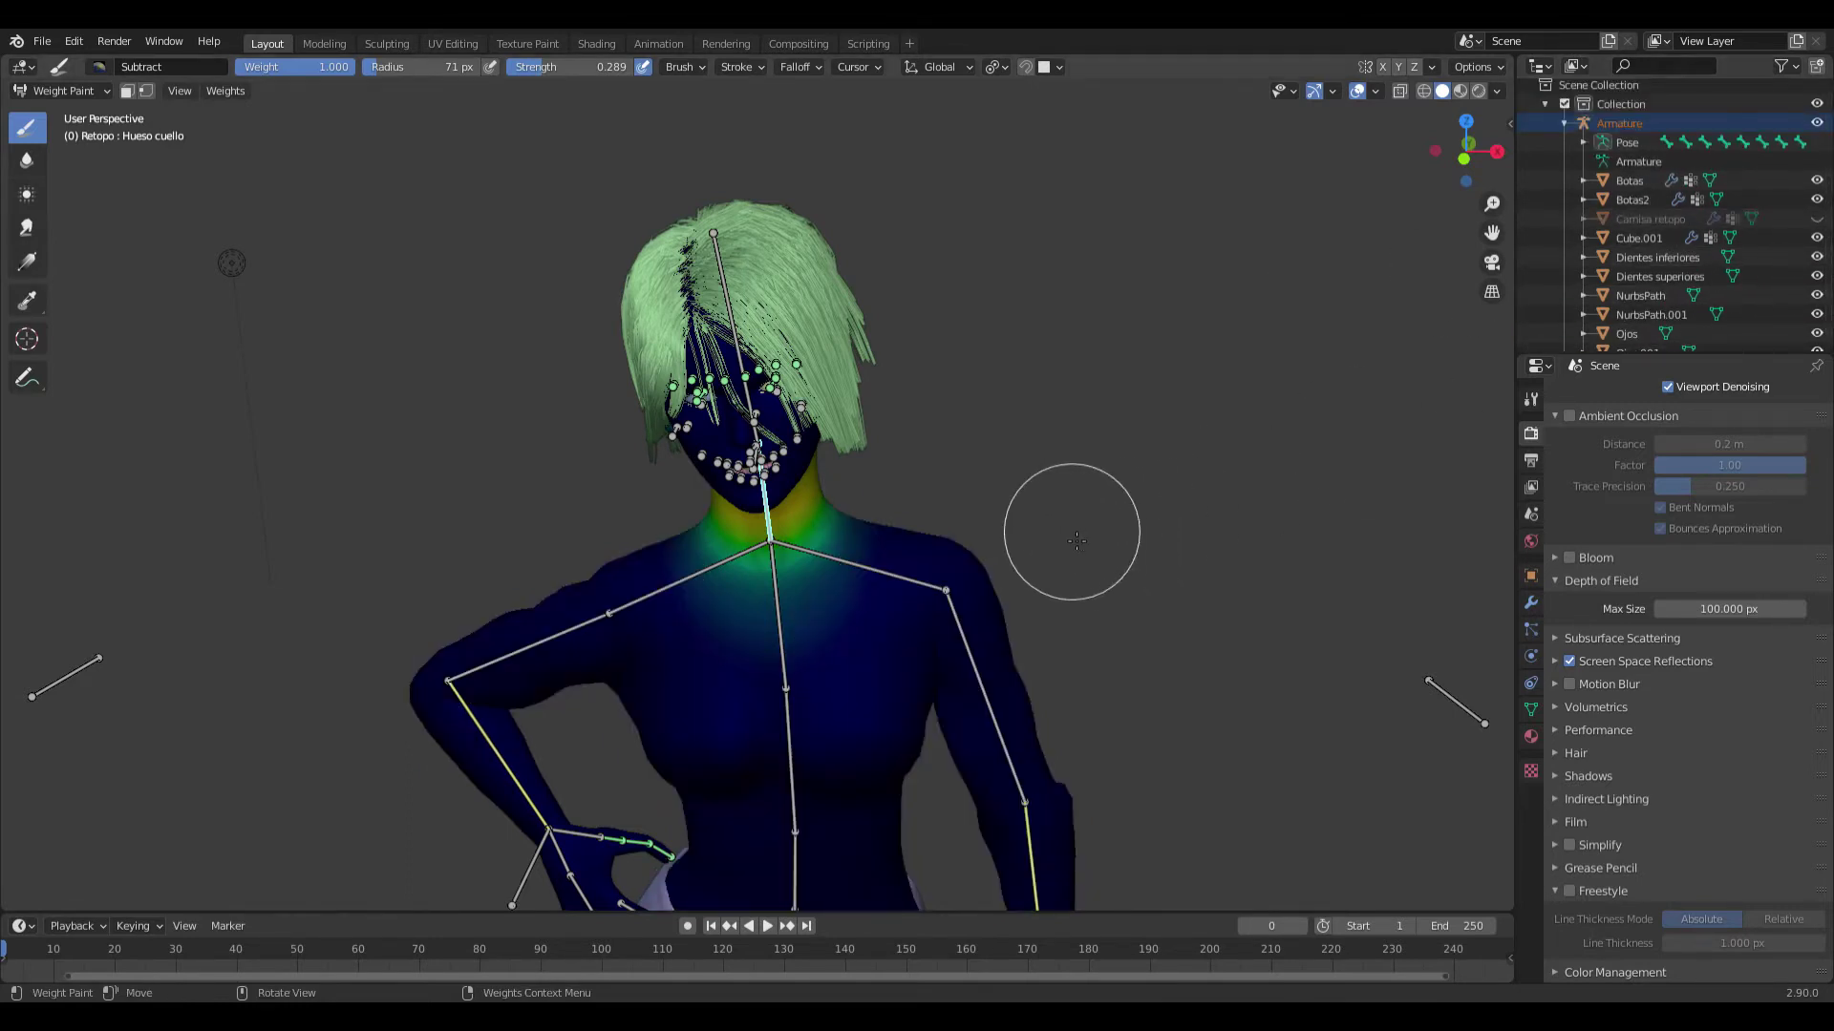
key(r)
key(z)
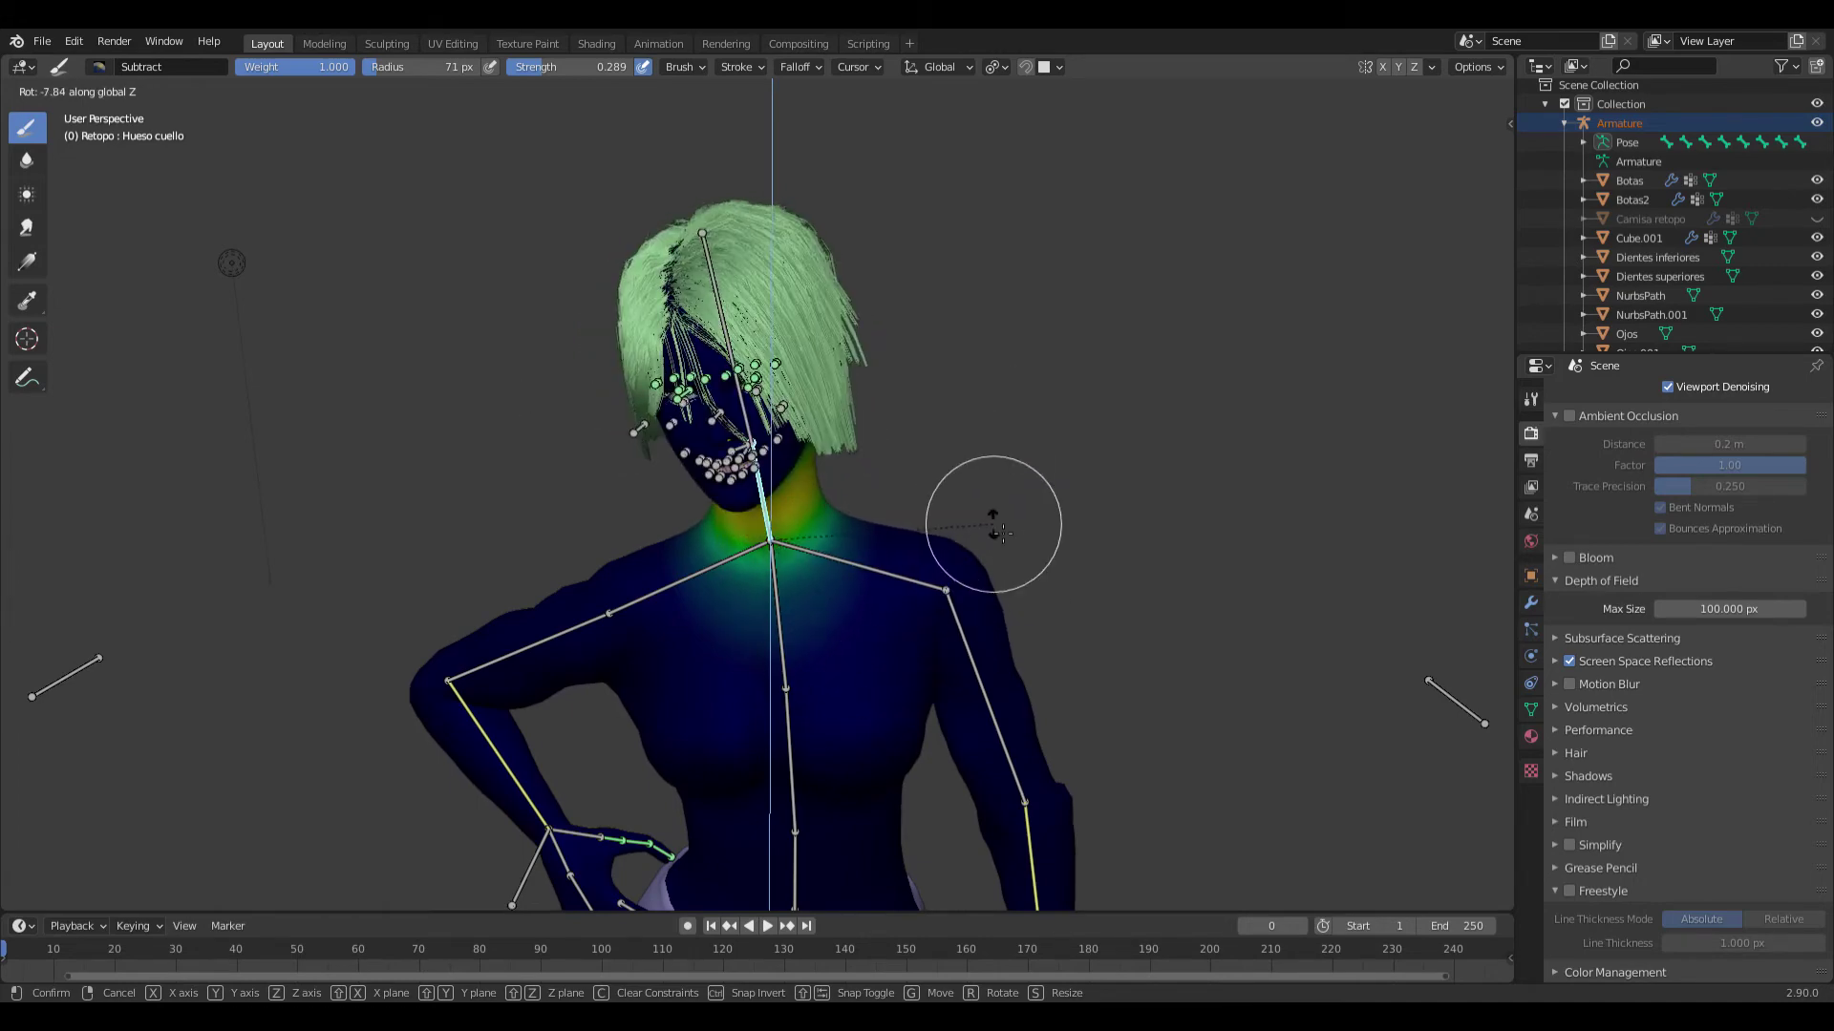
click(964, 573)
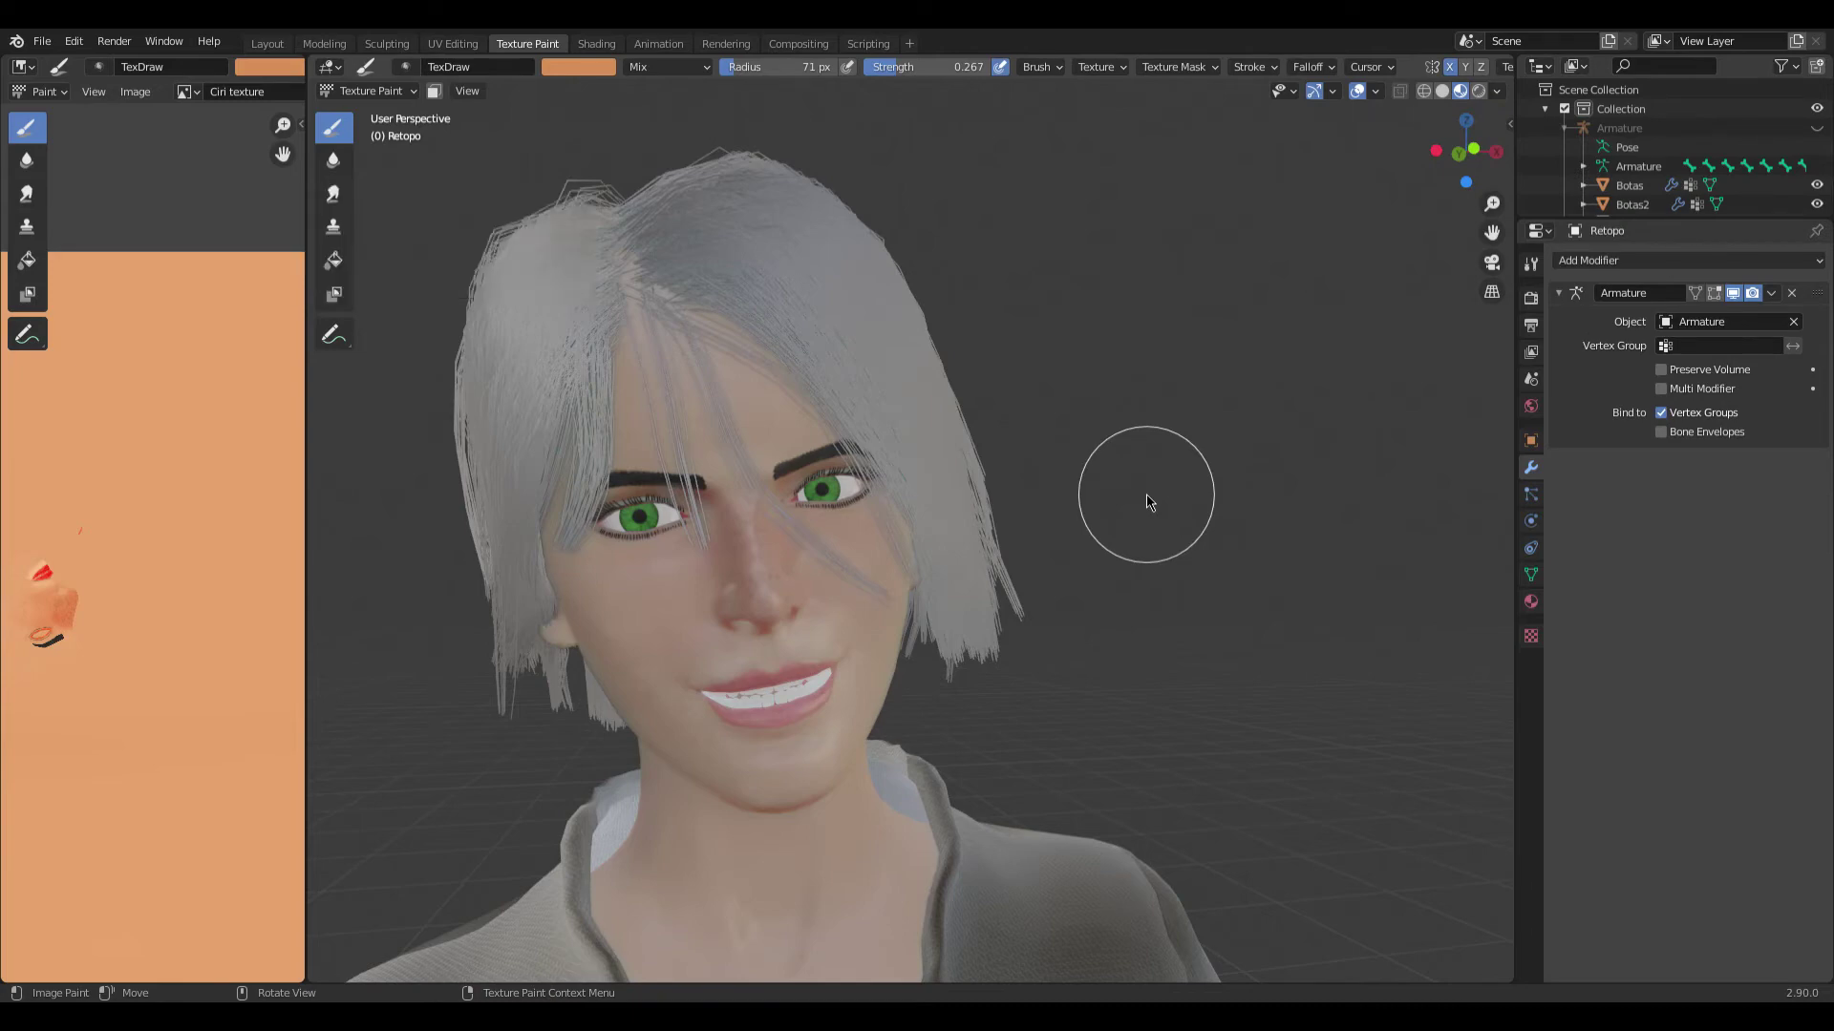
- Zoom, pan and orbit around the textured character's face, side and rear of the head
scroll(1147, 501, down, 2)
scroll(1147, 501, down, 1)
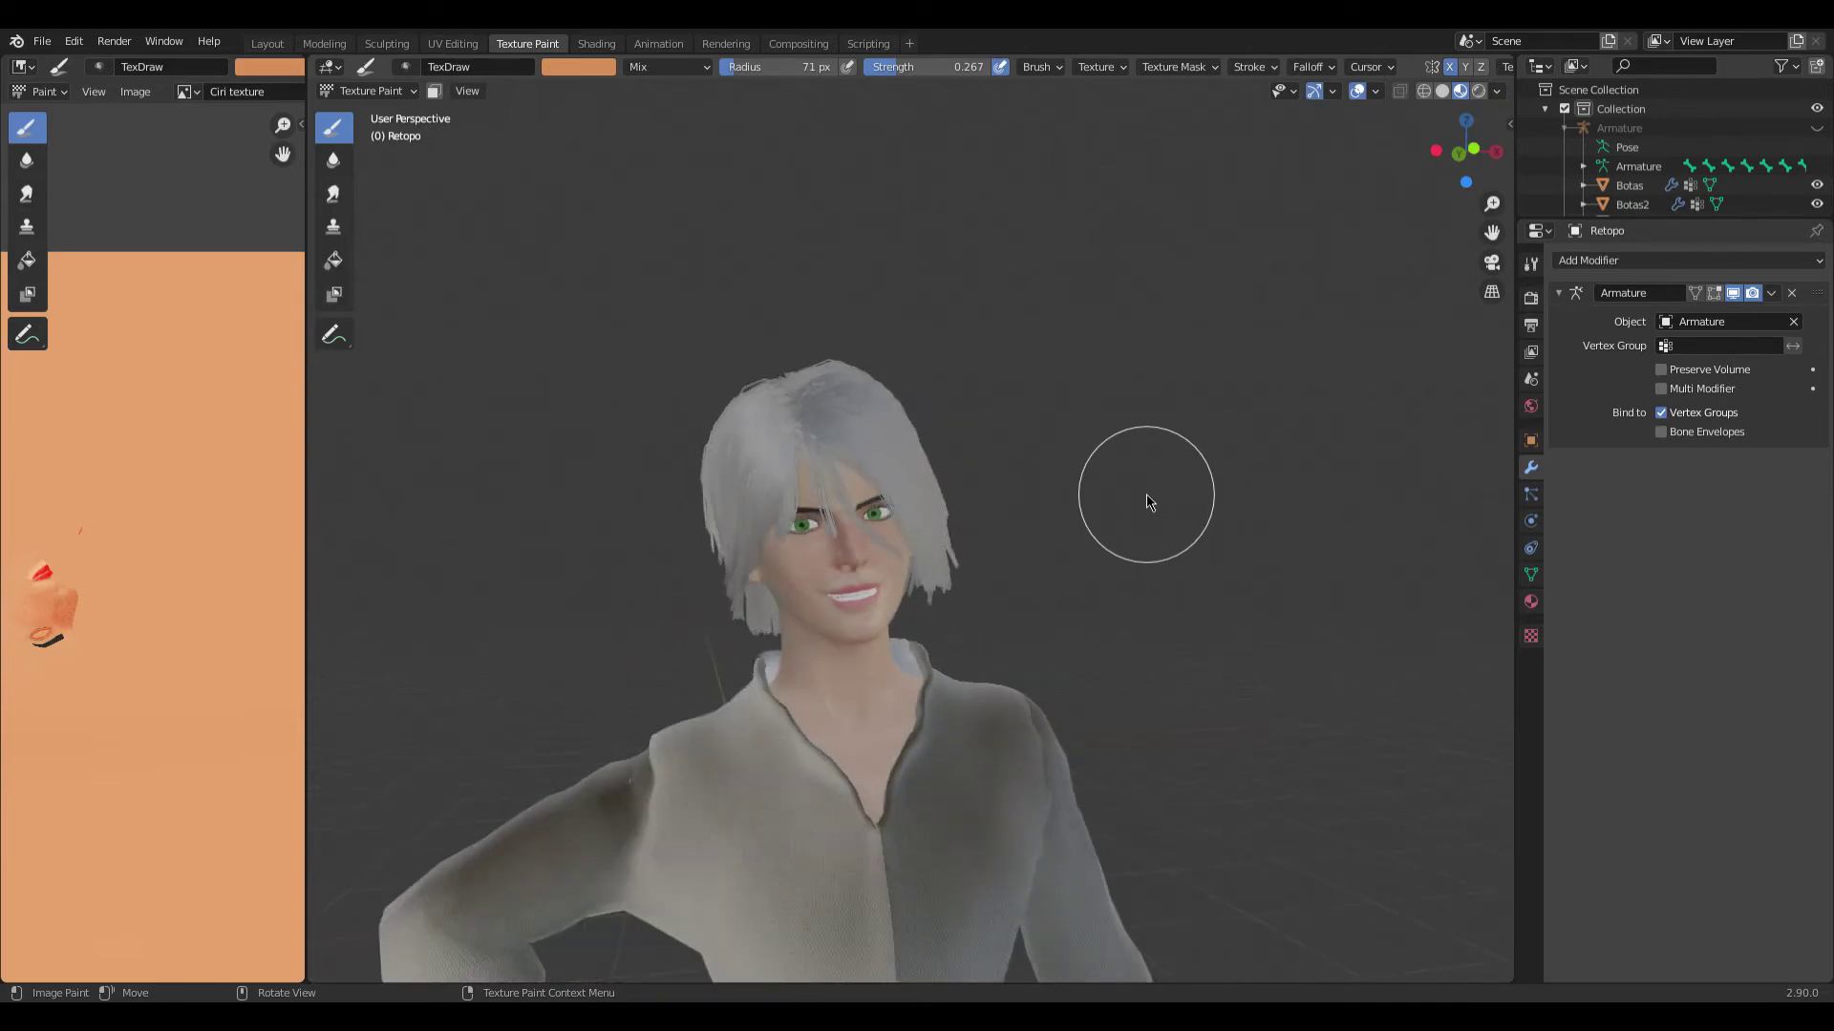
scroll(1147, 501, up, 3)
scroll(1147, 501, up, 2)
scroll(1146, 501, down, 2)
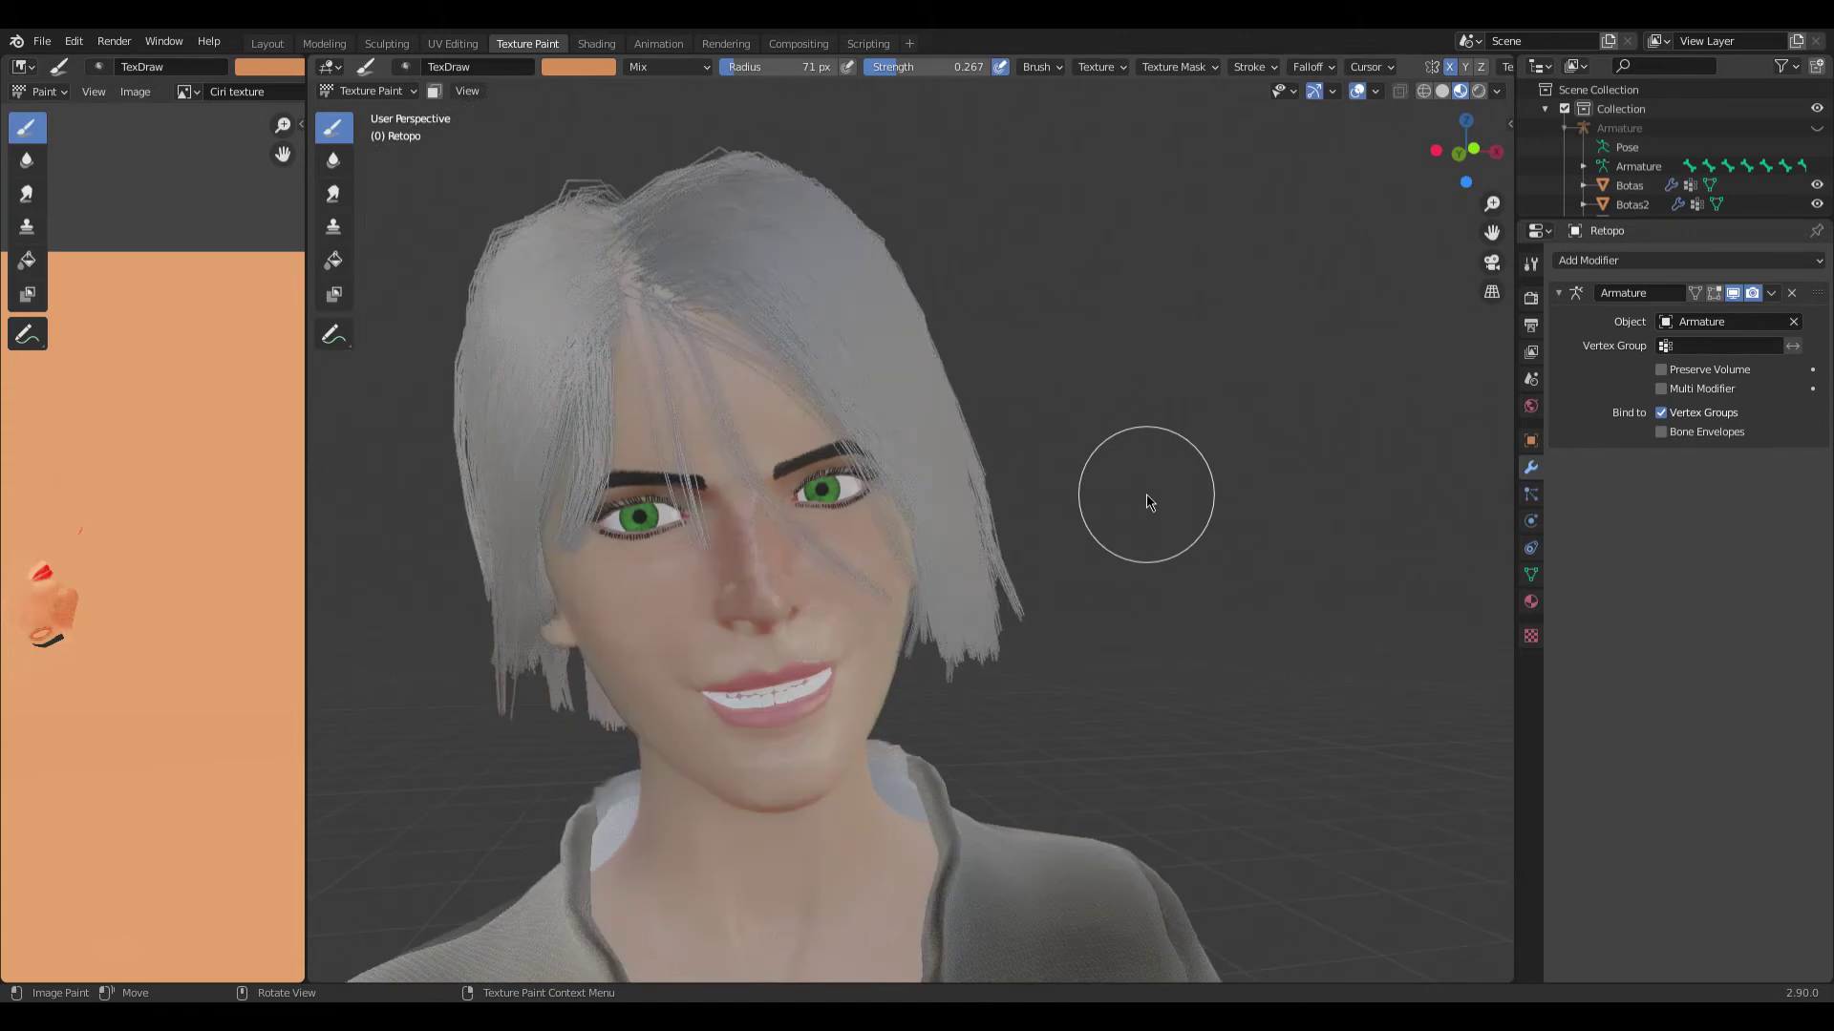
shift+middle_drag(1150, 499, 1155, 401)
scroll(1155, 397, up, 2)
scroll(1029, 331, down, 3)
mouse_move(1040, 324)
middle_down()
mouse_move(1068, 344)
mouse_move(1272, 341)
mouse_move(1133, 328)
mouse_move(1261, 307)
mouse_move(1288, 277)
mouse_move(834, 514)
mouse_move(964, 419)
mouse_move(782, 602)
middle_up()
scroll(1288, 277, down, 3)
mouse_move(938, 548)
middle_down()
mouse_move(1109, 470)
mouse_move(937, 535)
mouse_move(1005, 466)
mouse_move(875, 514)
mouse_move(601, 544)
mouse_move(873, 548)
middle_up()
scroll(867, 549, up, 2)
scroll(867, 548, up, 3)
- Toggle solid and rendered shading, view the mesh in Edit Mode, then return to Layout
click(1443, 92)
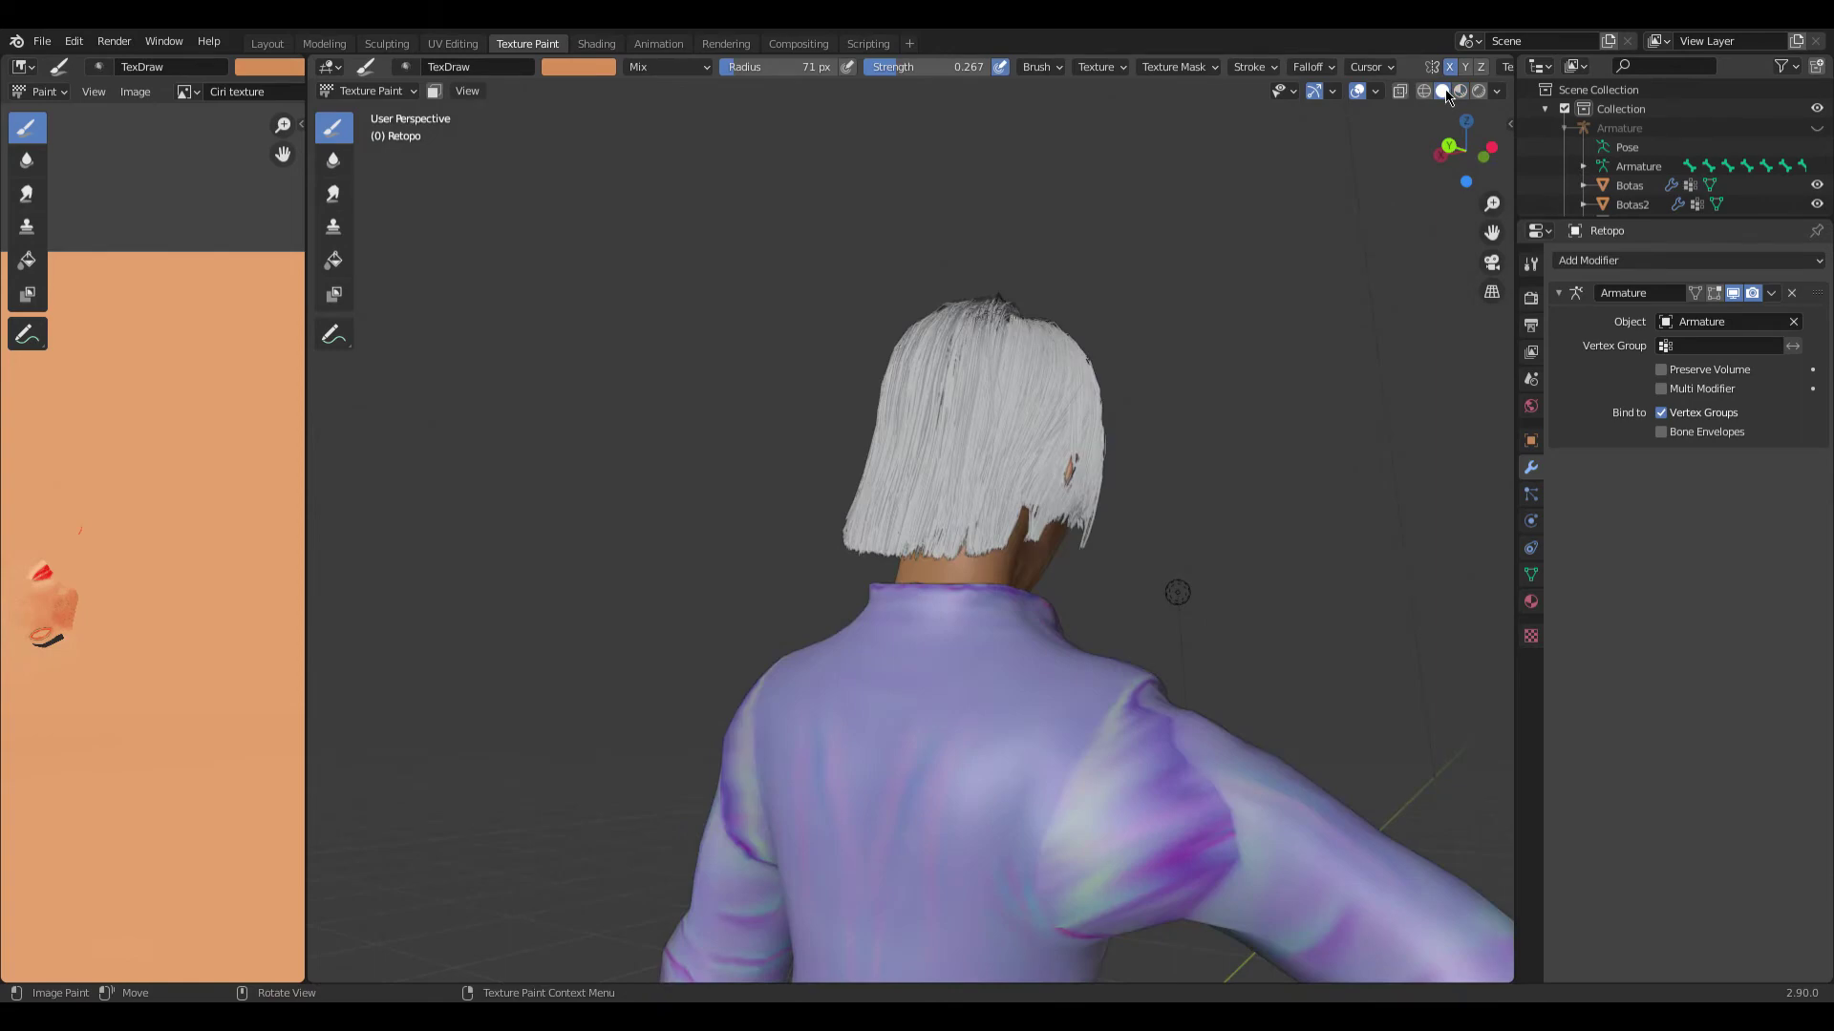
mouse_move(1229, 258)
middle_down()
mouse_move(1192, 295)
mouse_move(1000, 382)
mouse_move(1014, 357)
mouse_move(820, 347)
mouse_move(736, 299)
mouse_move(598, 426)
mouse_move(653, 444)
mouse_move(1381, 199)
middle_up()
key(Tab)
key(Tab)
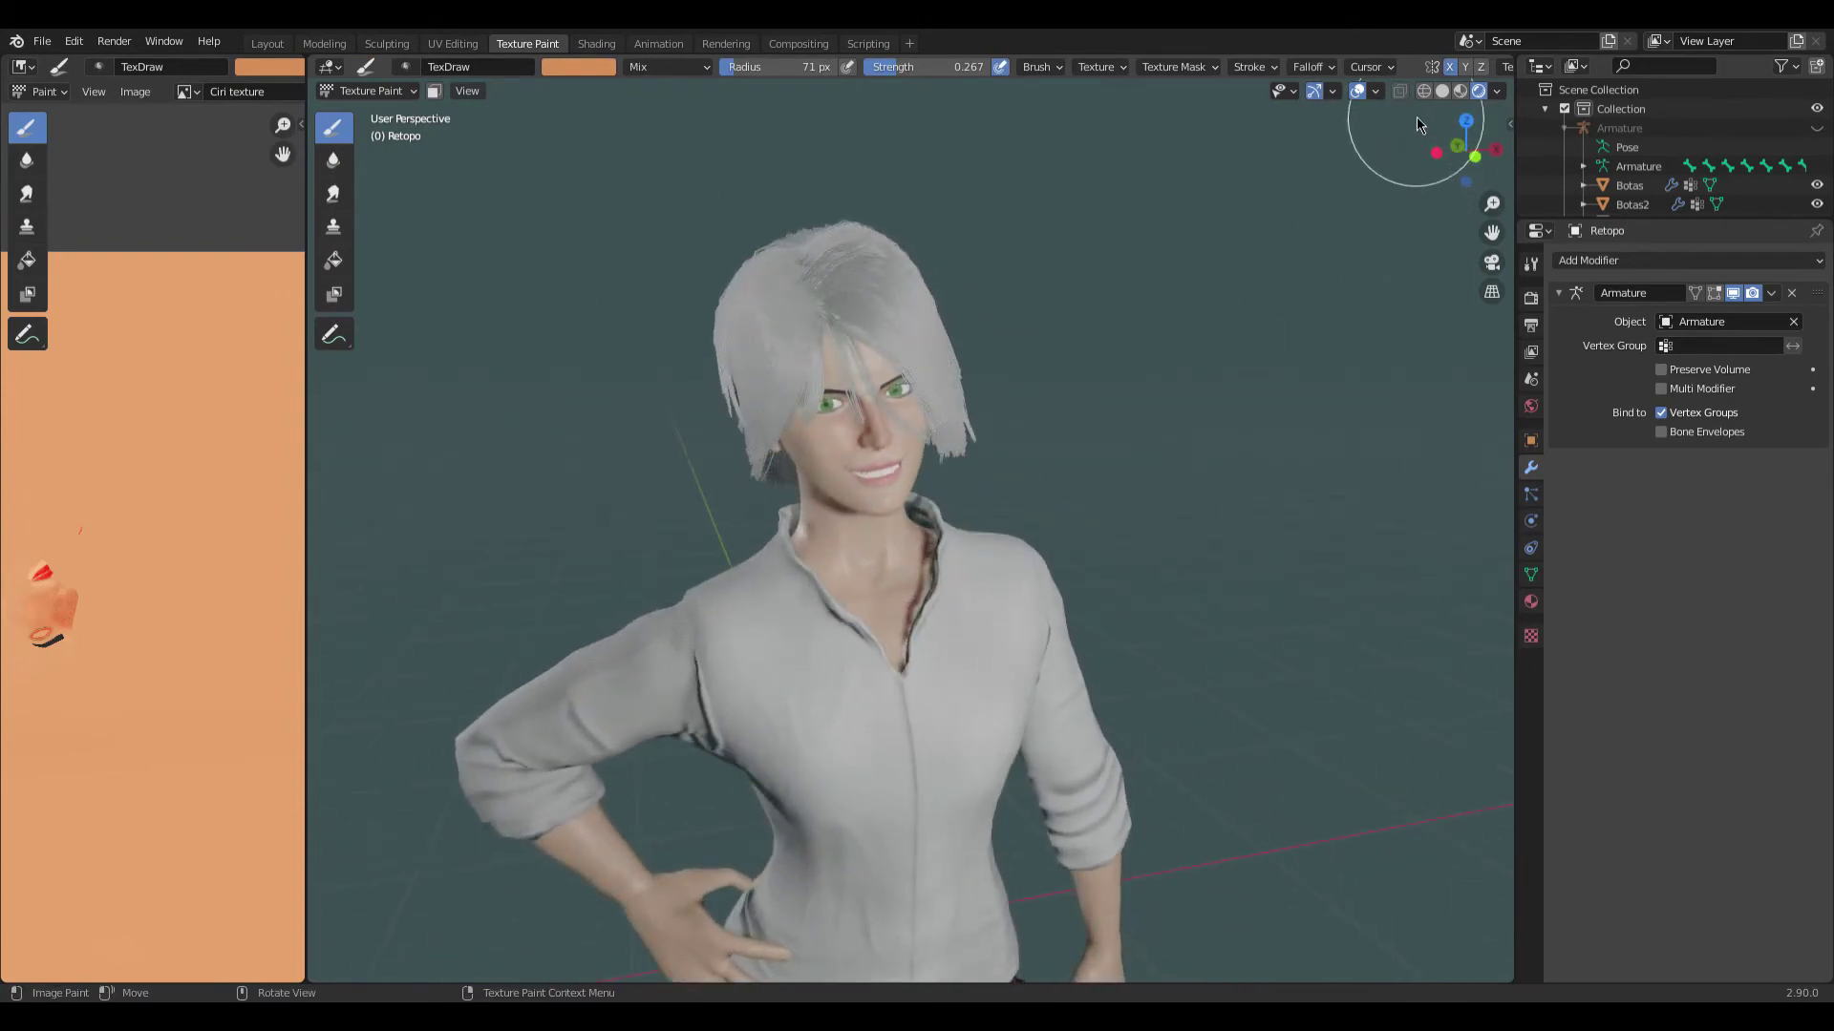
click(1442, 90)
scroll(1028, 406, up, 3)
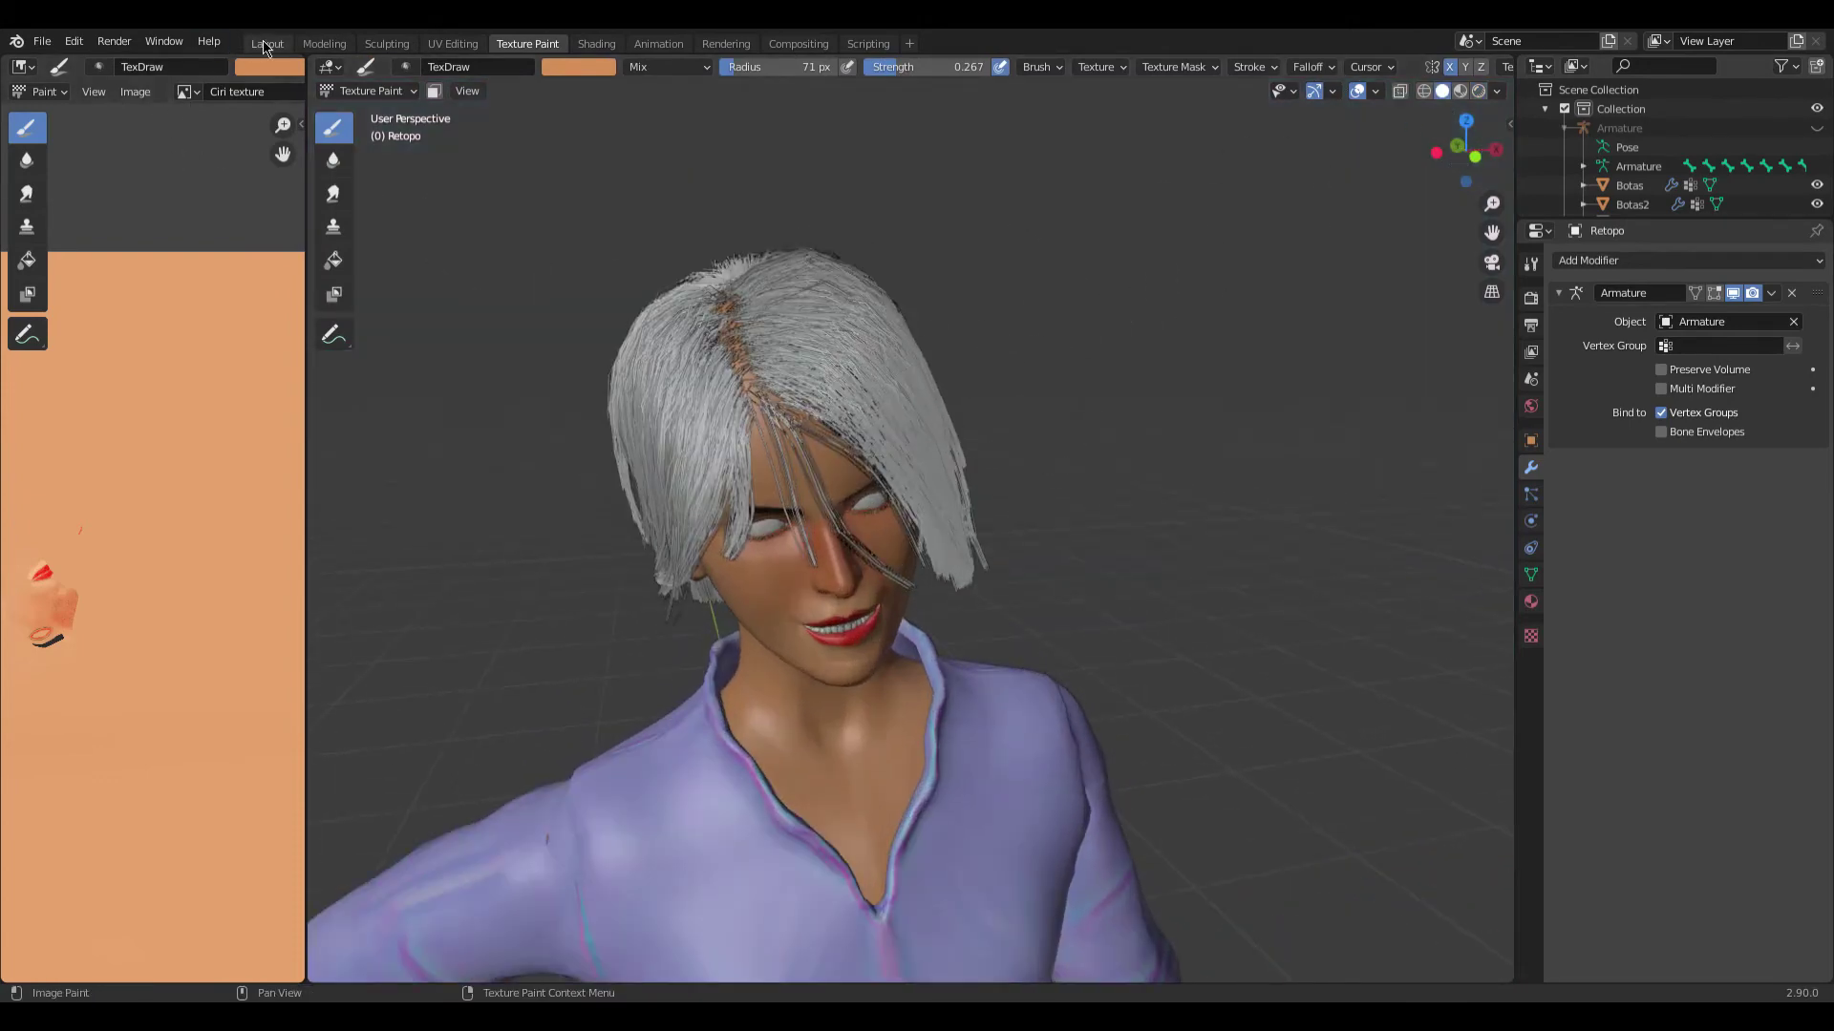
click(267, 45)
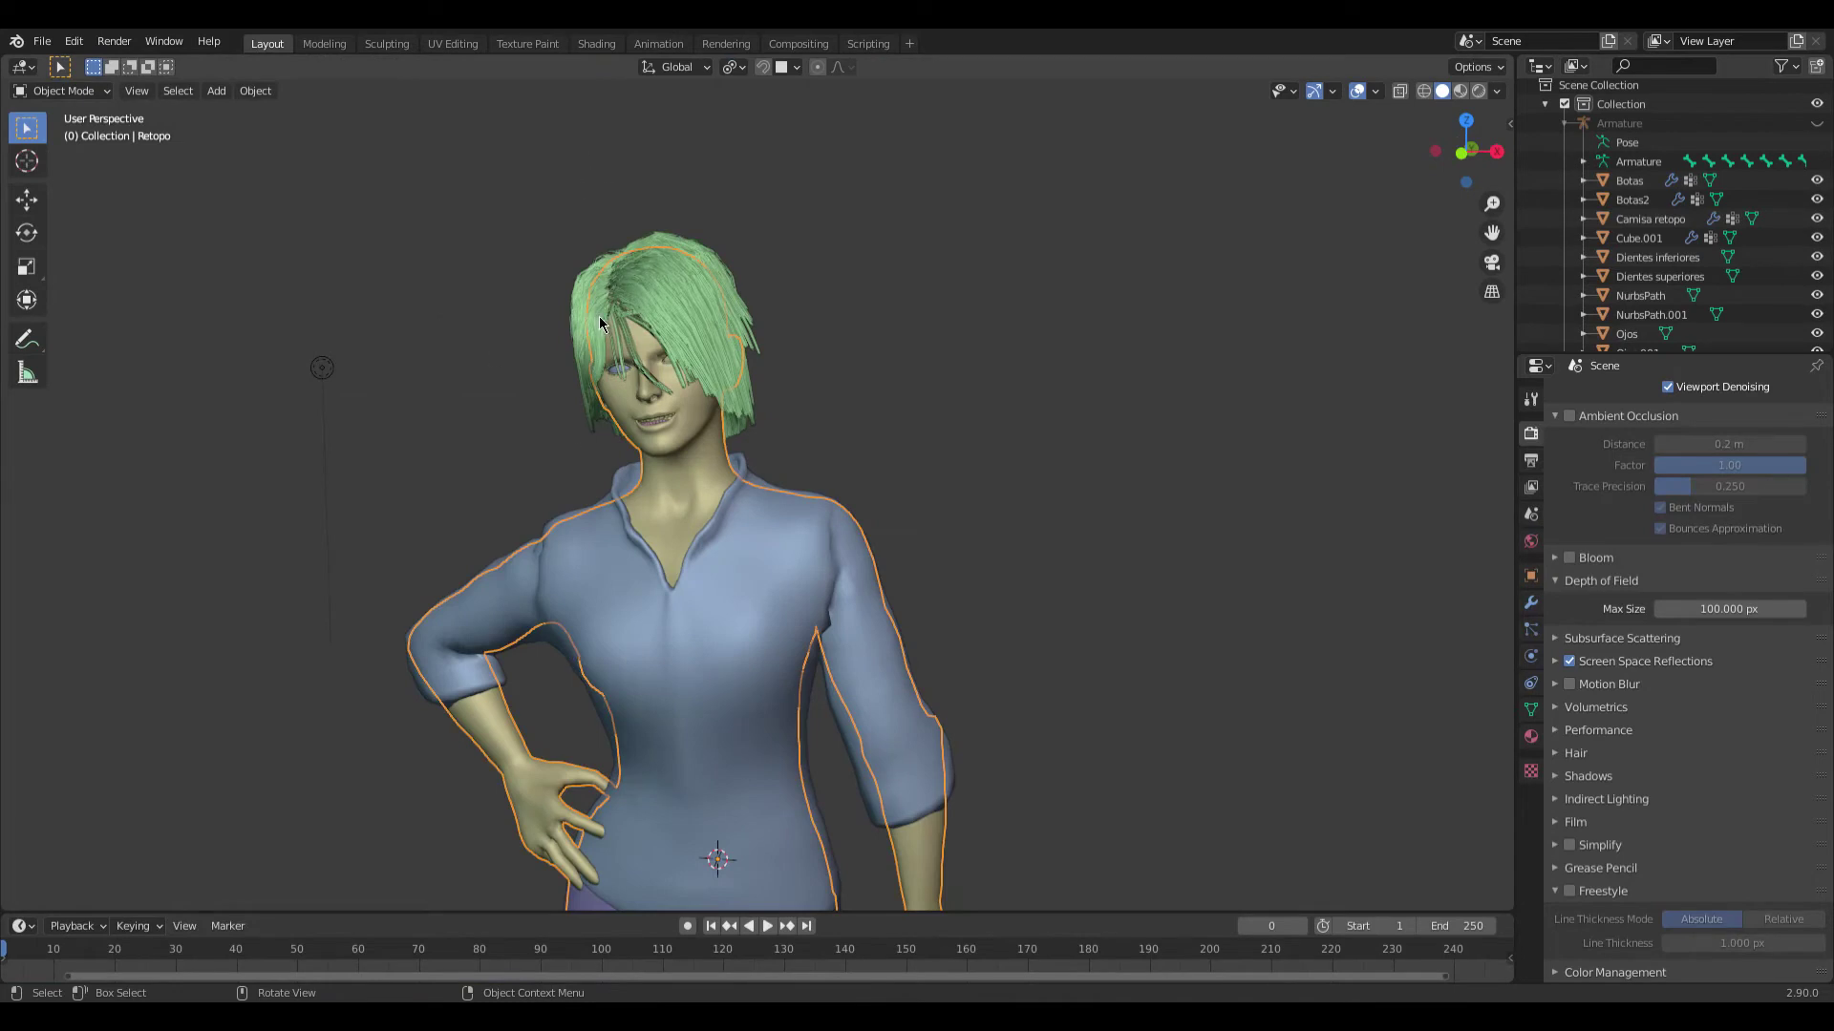
- In the Shading workspace, move the Piel skin's Normal Map node into place among the shader nodes
click(596, 44)
scroll(799, 679, down, 2)
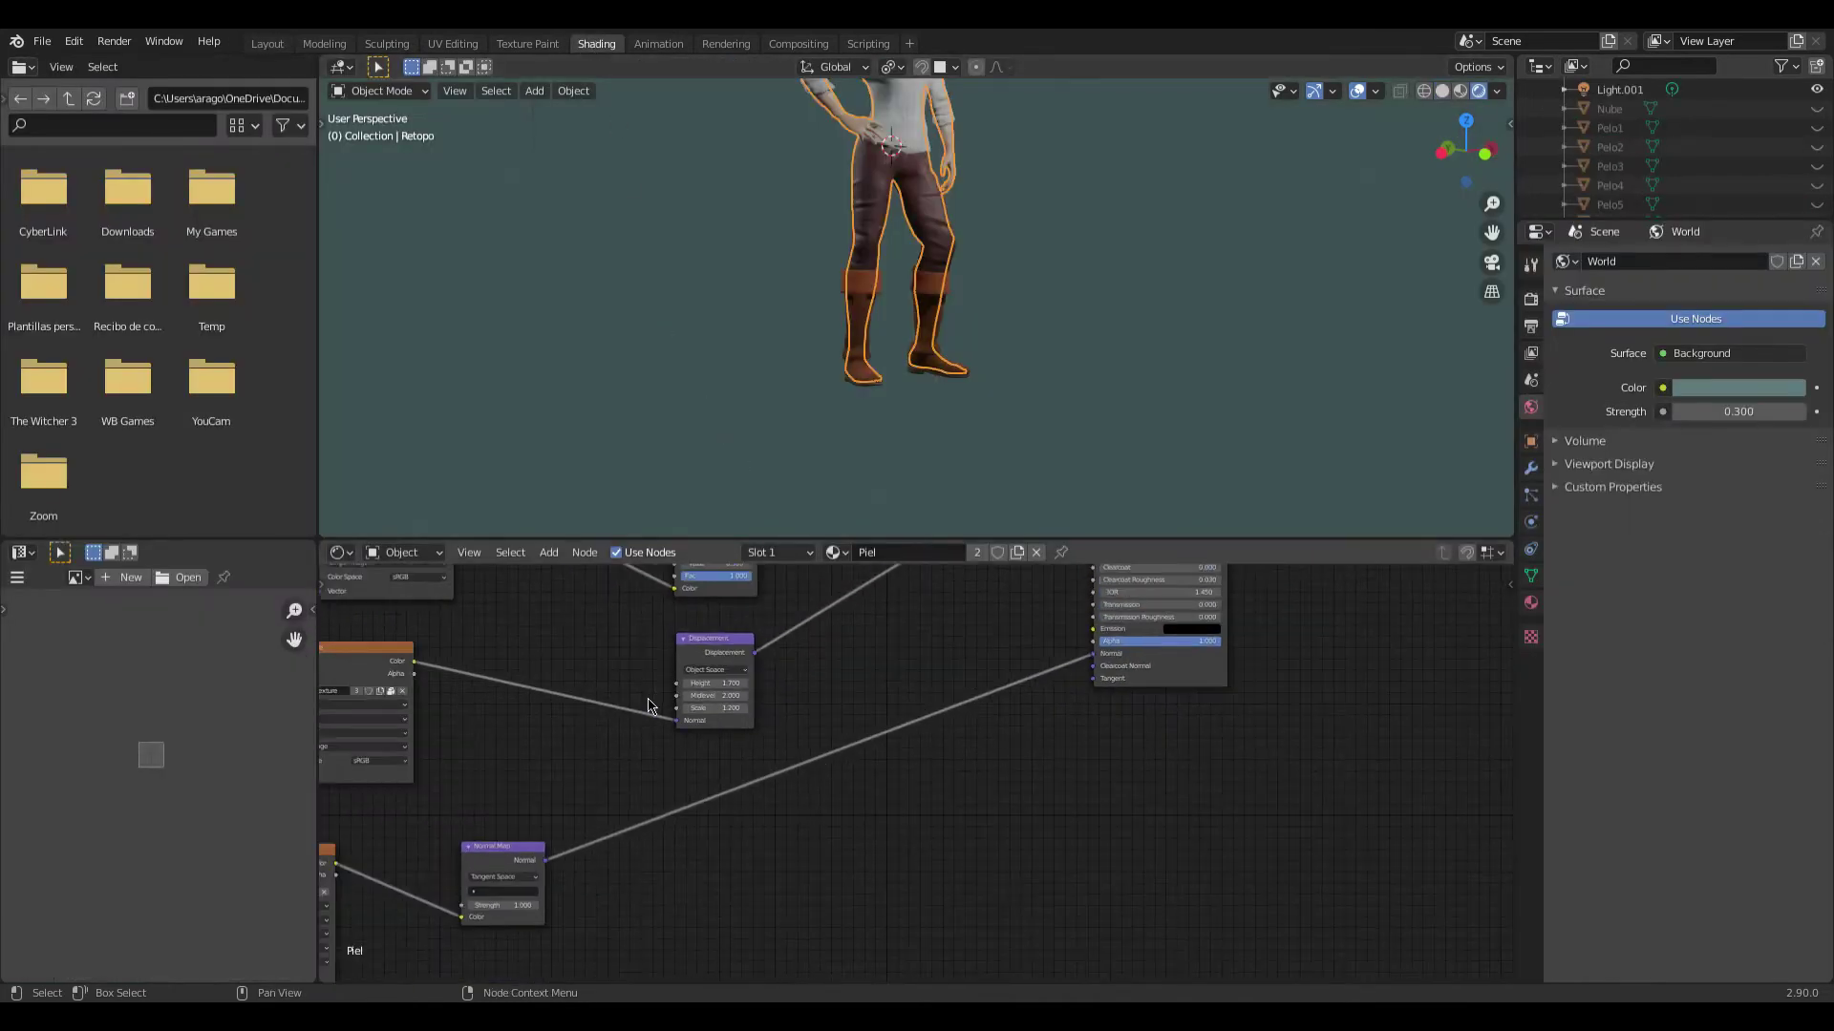
middle_drag(764, 659, 800, 678)
scroll(827, 654, up, 2)
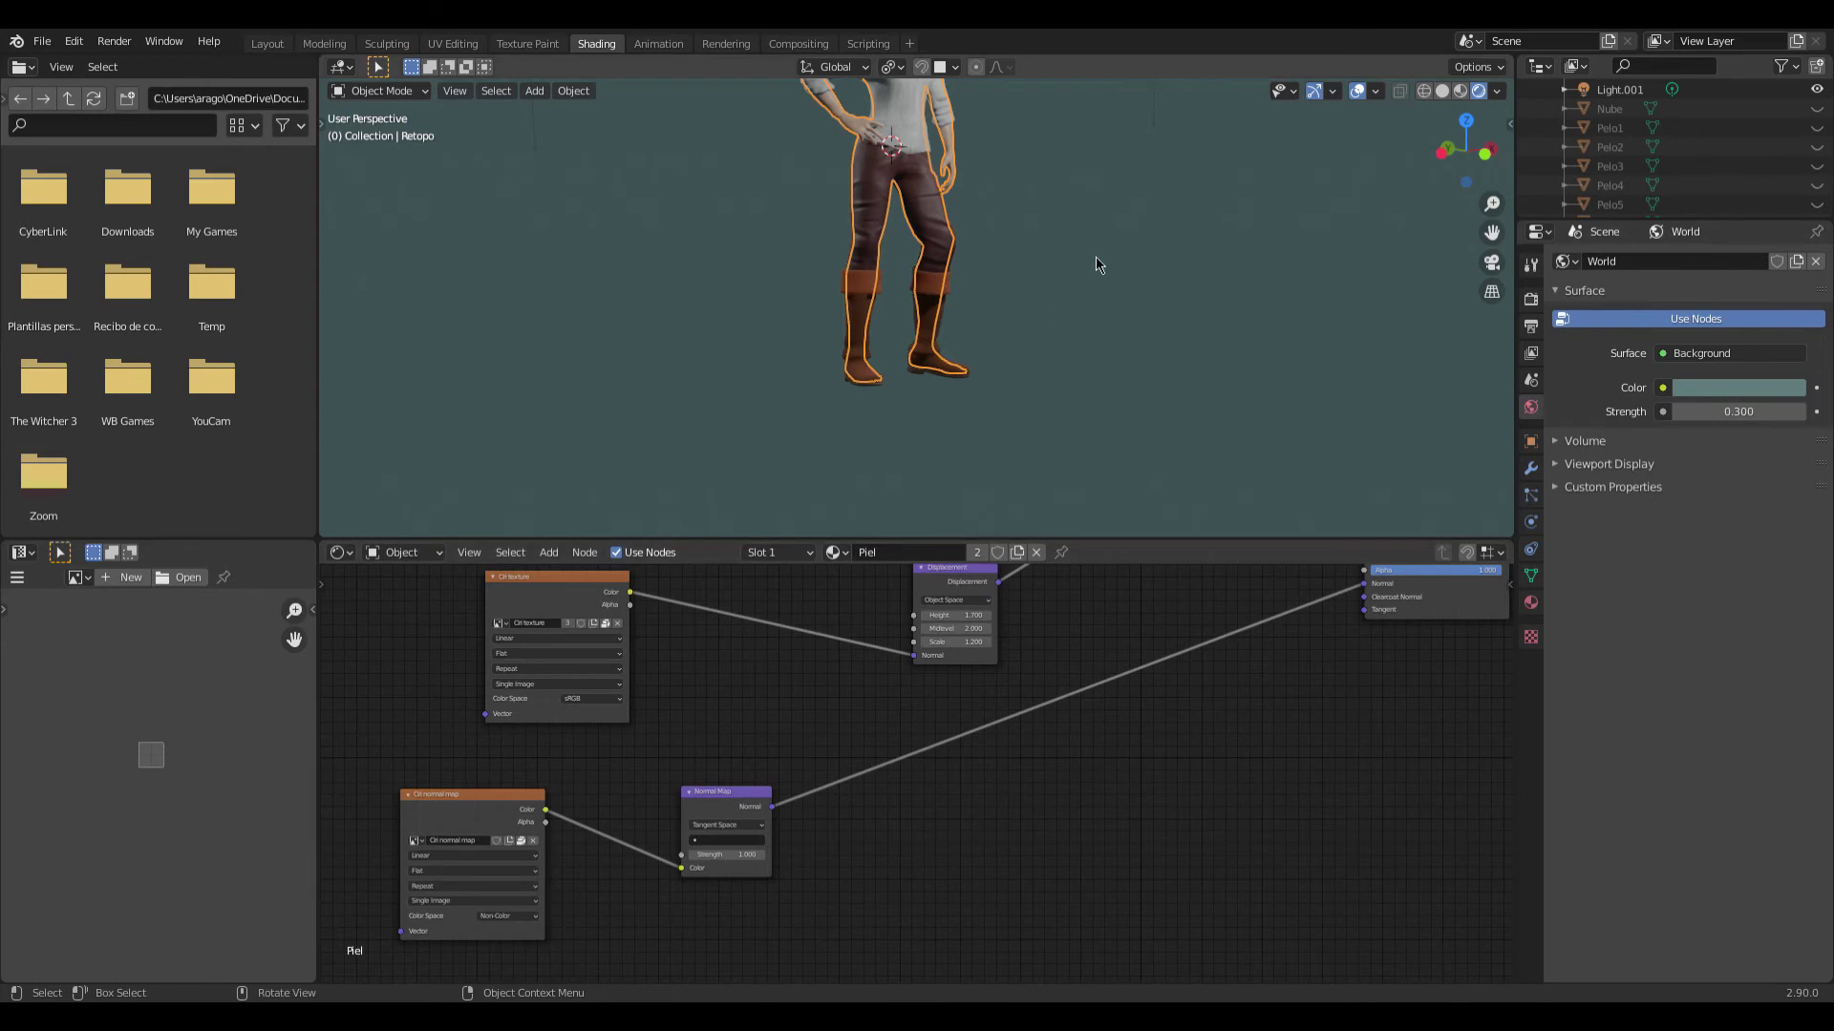
mouse_move(872, 660)
middle_down()
mouse_move(789, 728)
mouse_move(801, 740)
middle_up()
scroll(790, 729, up, 1)
scroll(815, 685, up, 1)
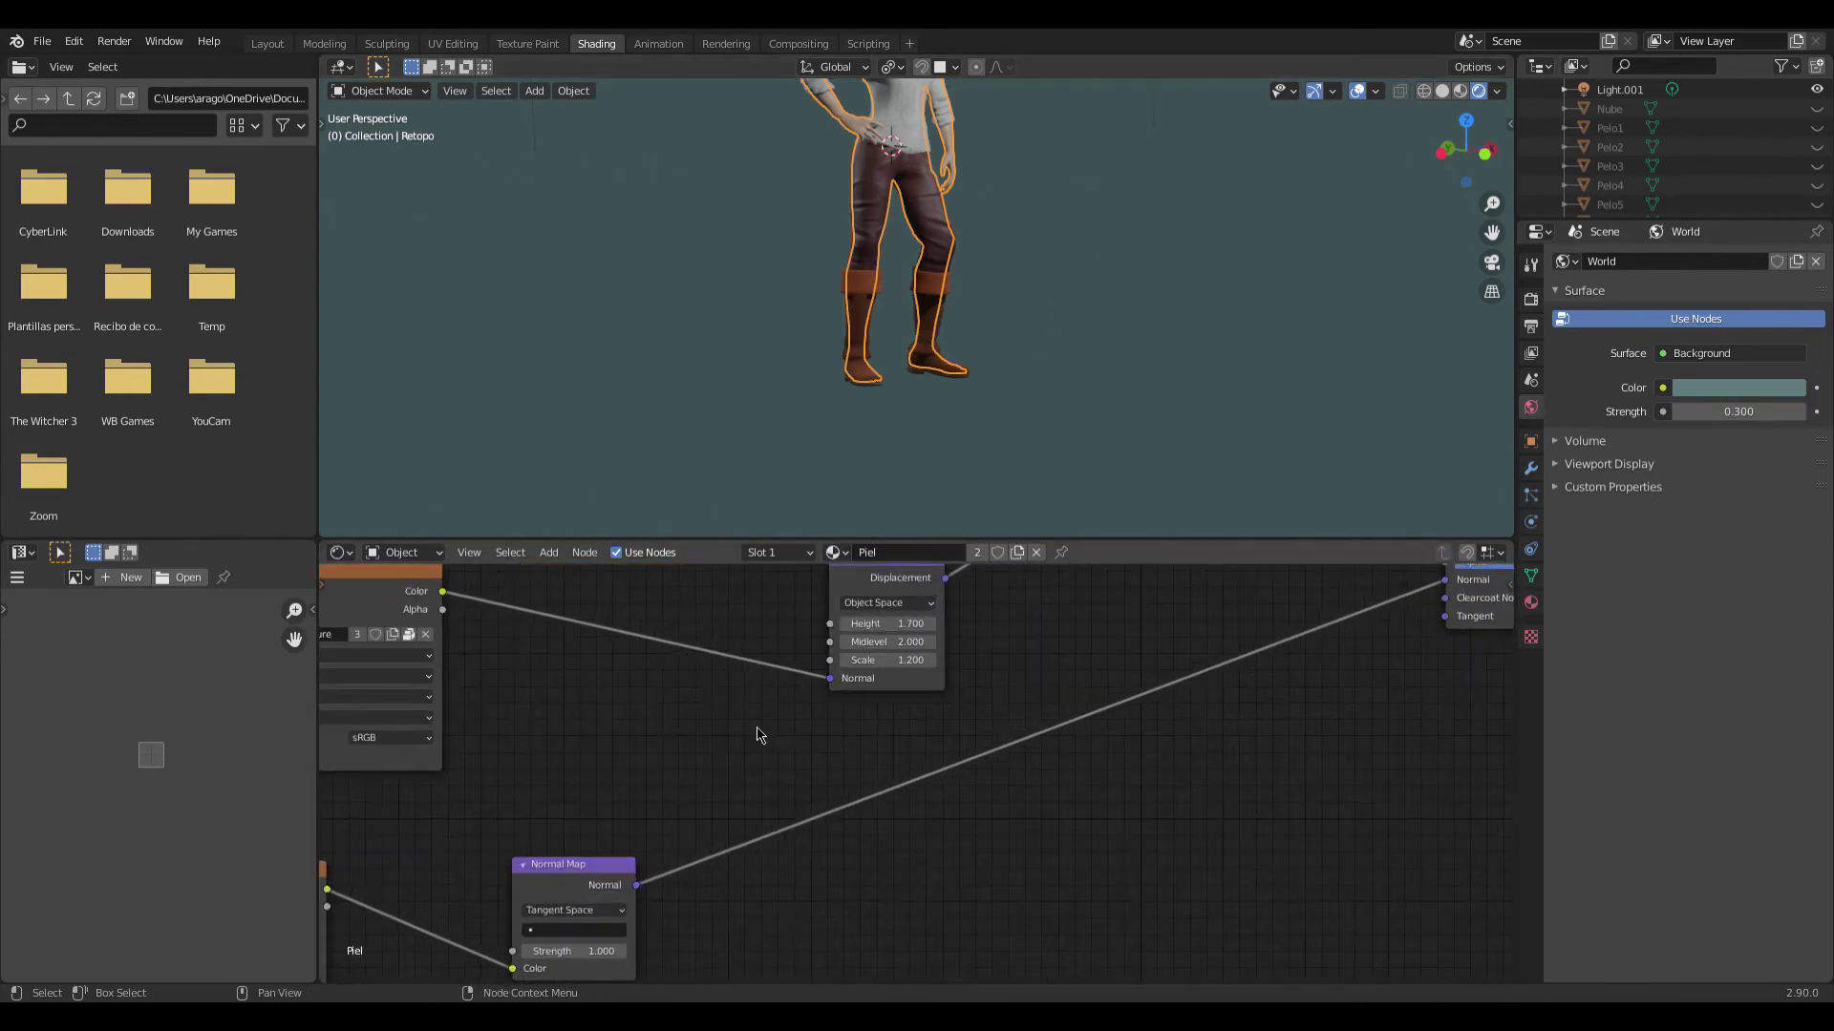
drag(583, 871, 922, 779)
scroll(923, 779, down, 1)
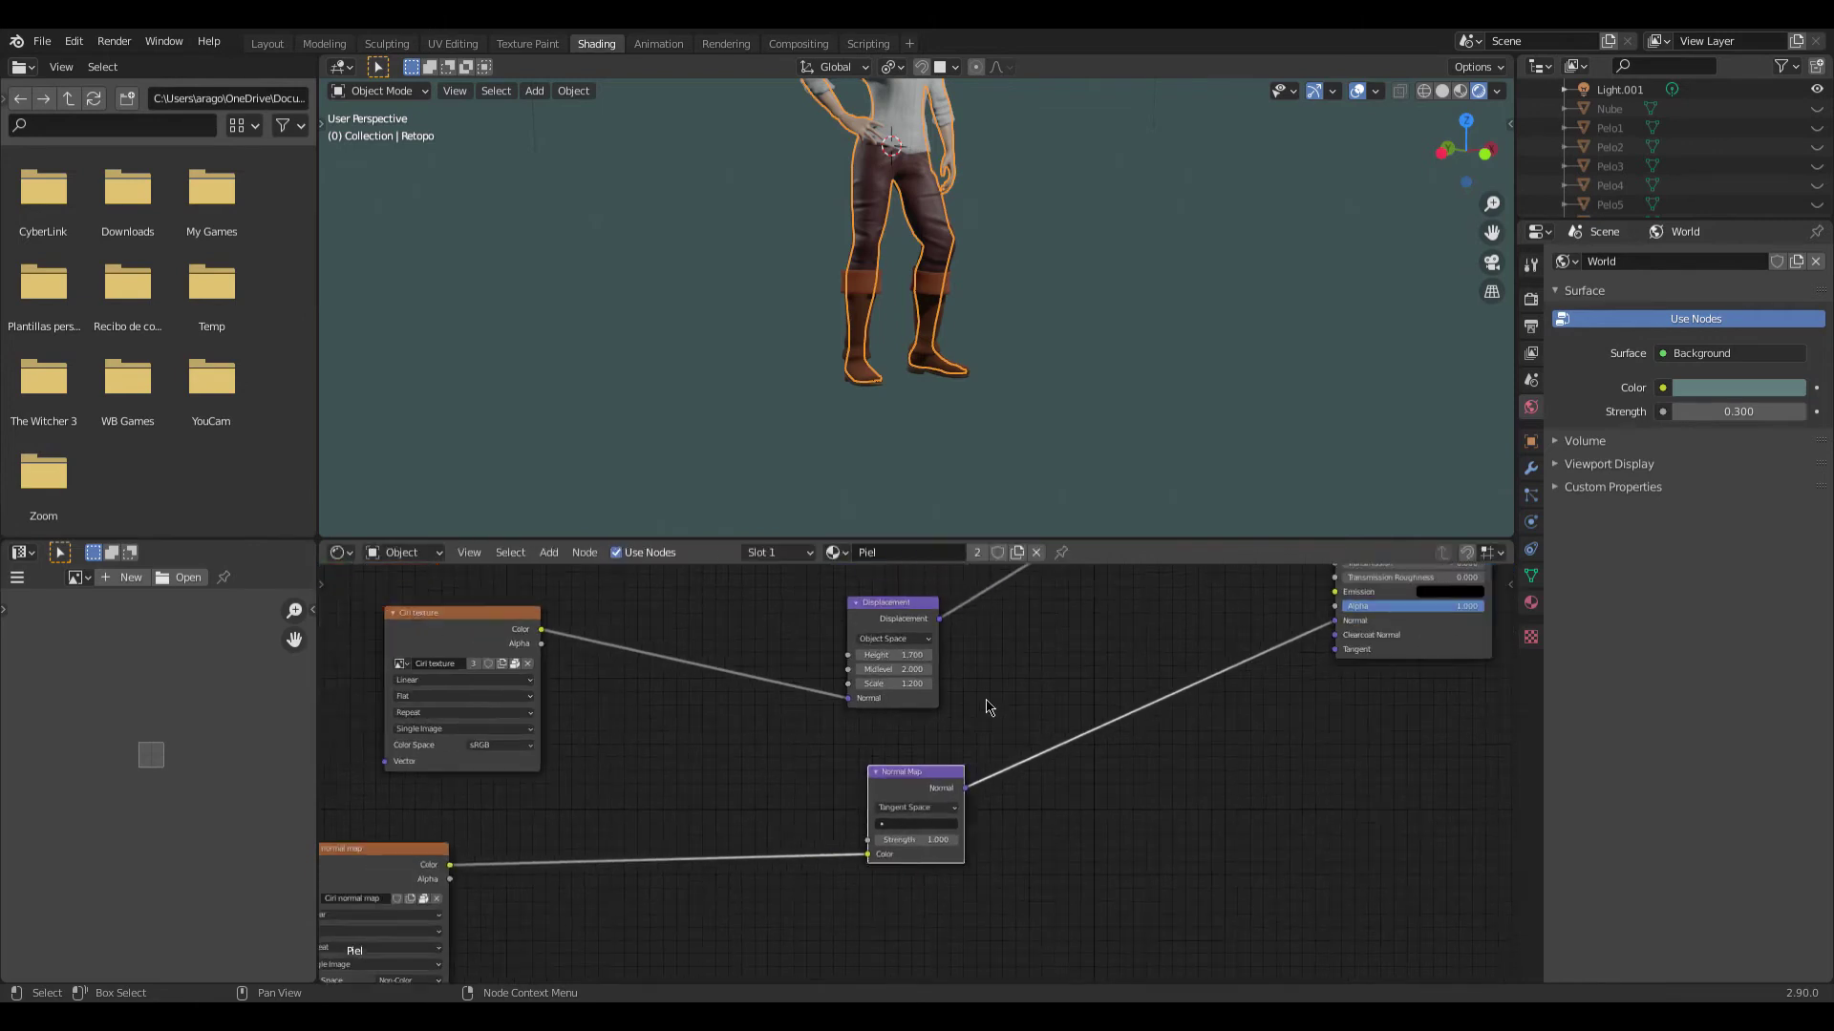
middle_drag(992, 706, 905, 744)
middle_drag(686, 743, 799, 706)
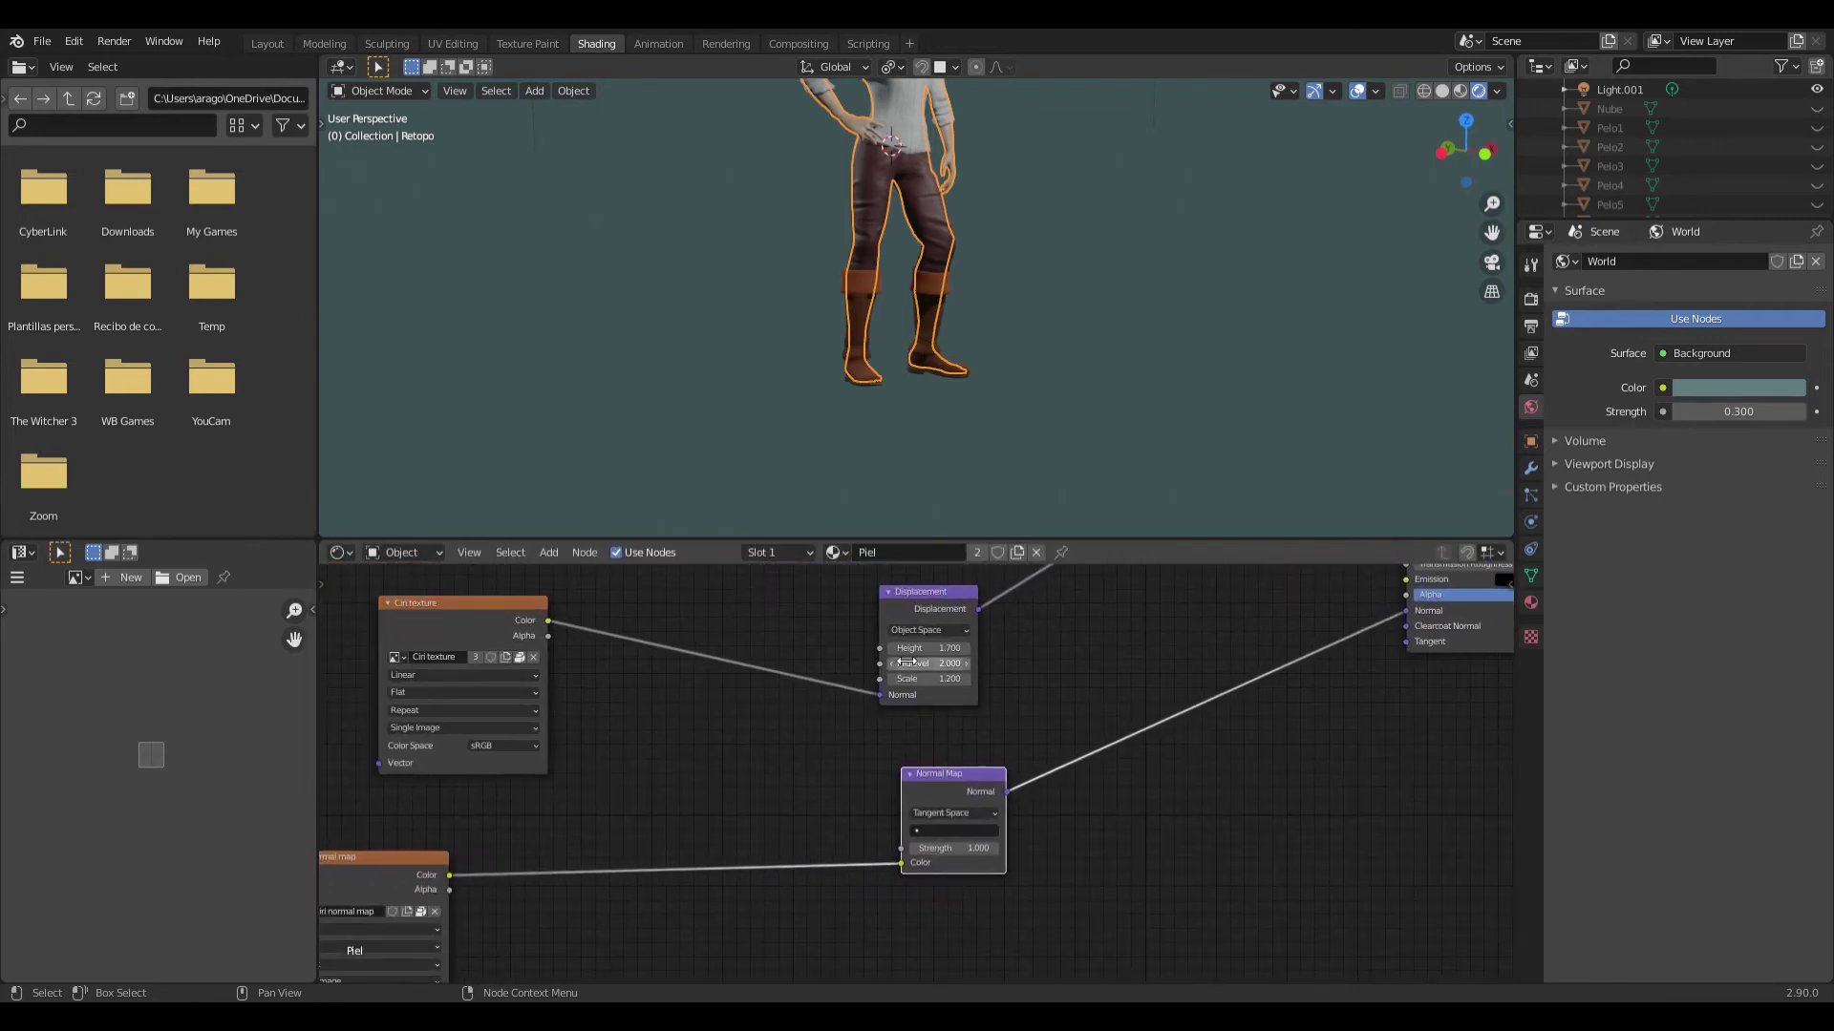
middle_drag(907, 663, 668, 735)
scroll(840, 705, down, 2)
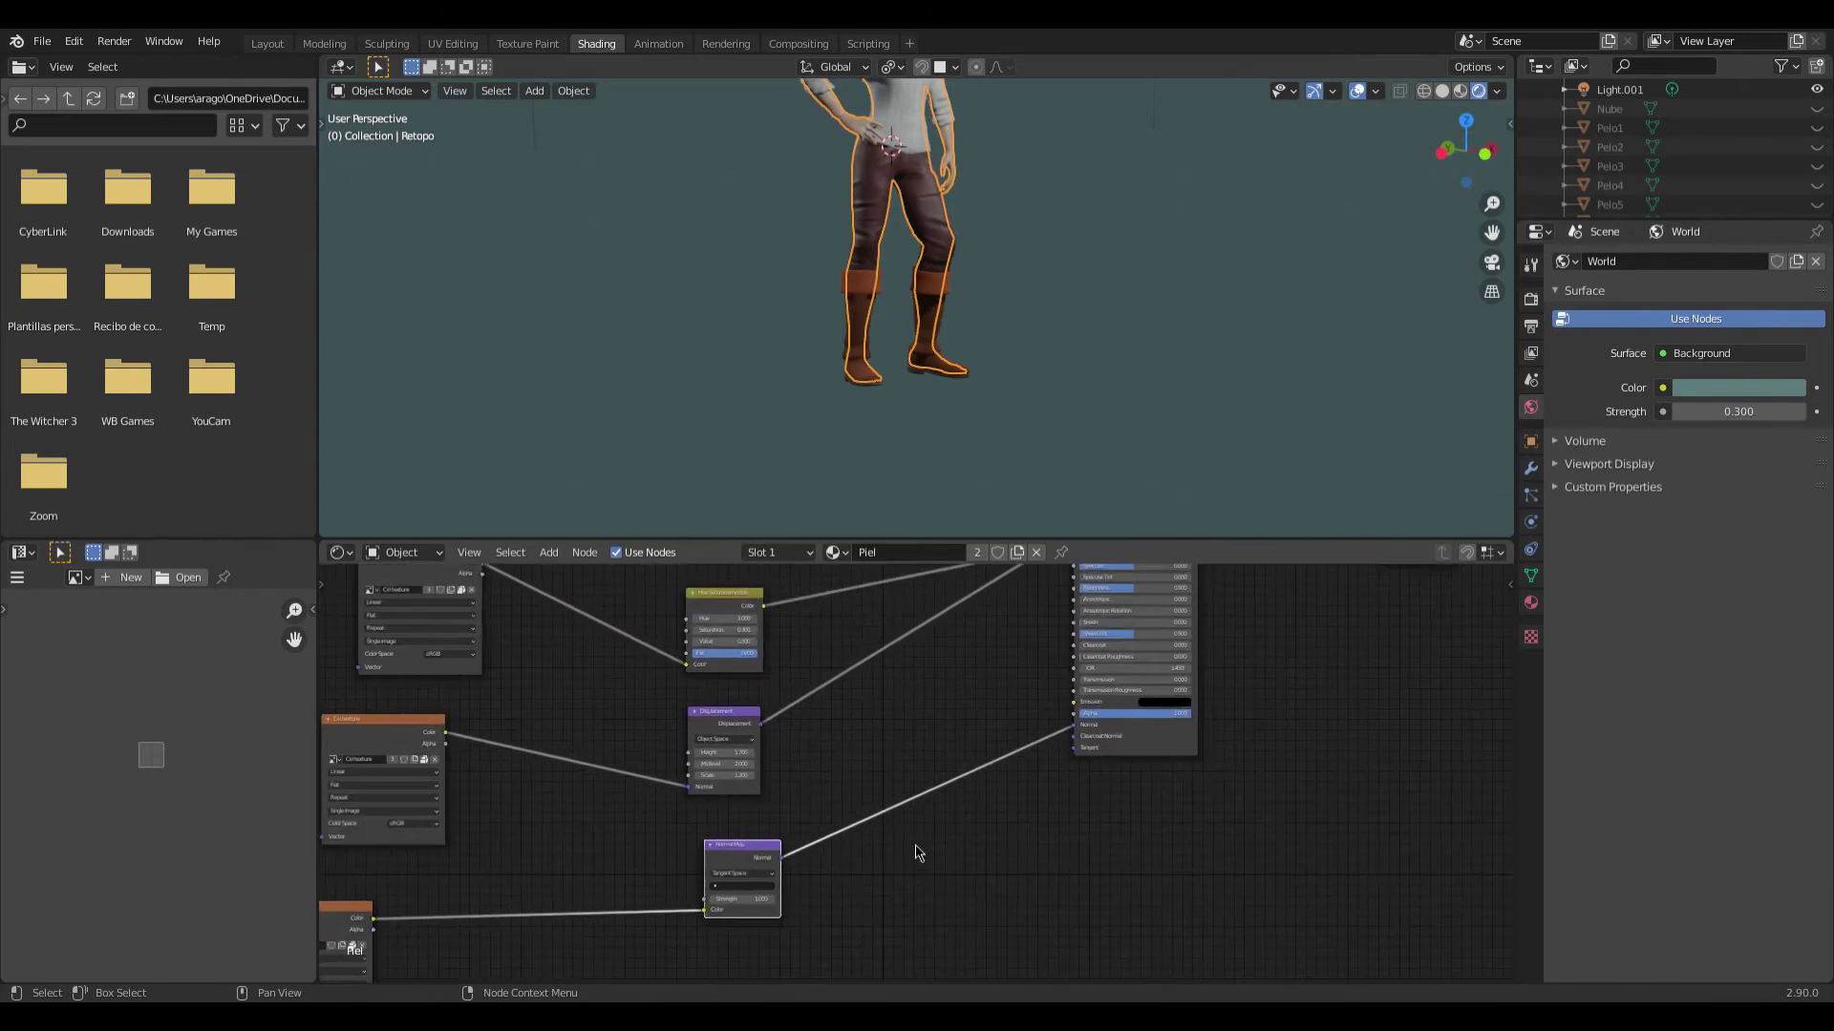
- Add a Bump node fed by Normal Map and Displacement, driving the Principled shader's Normal
key(shift+a)
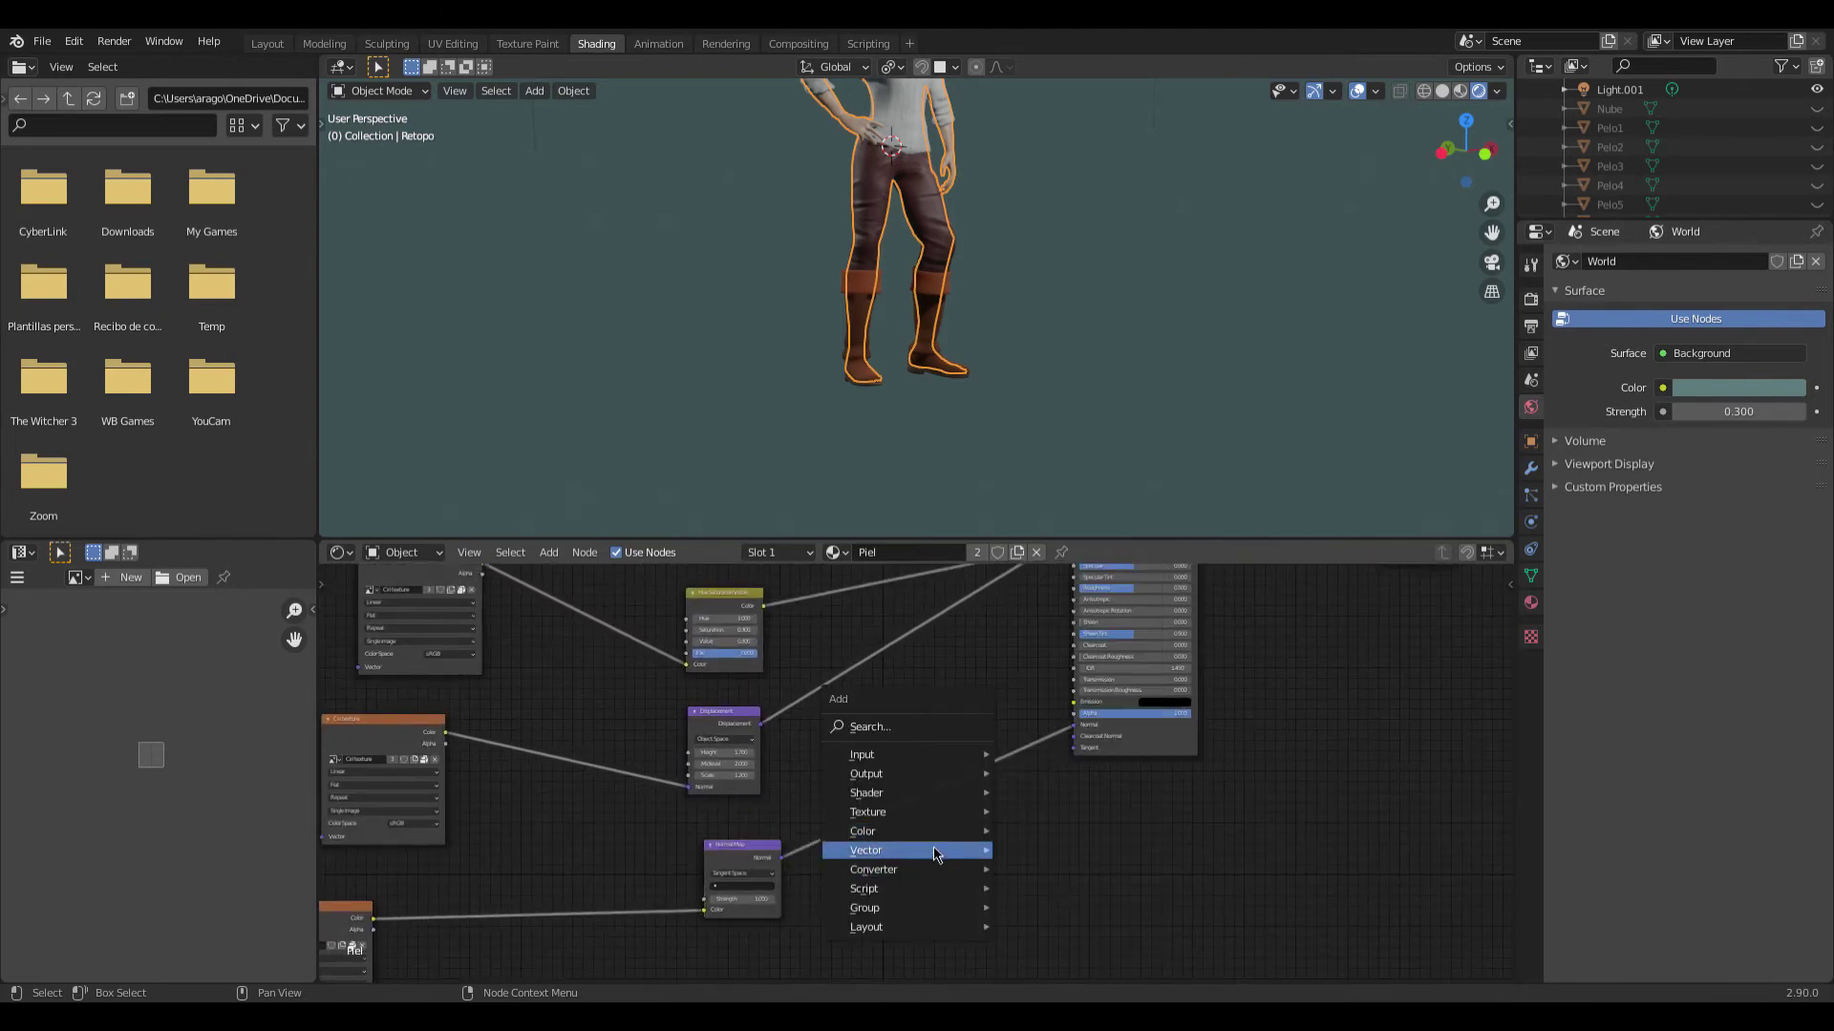
click(1032, 687)
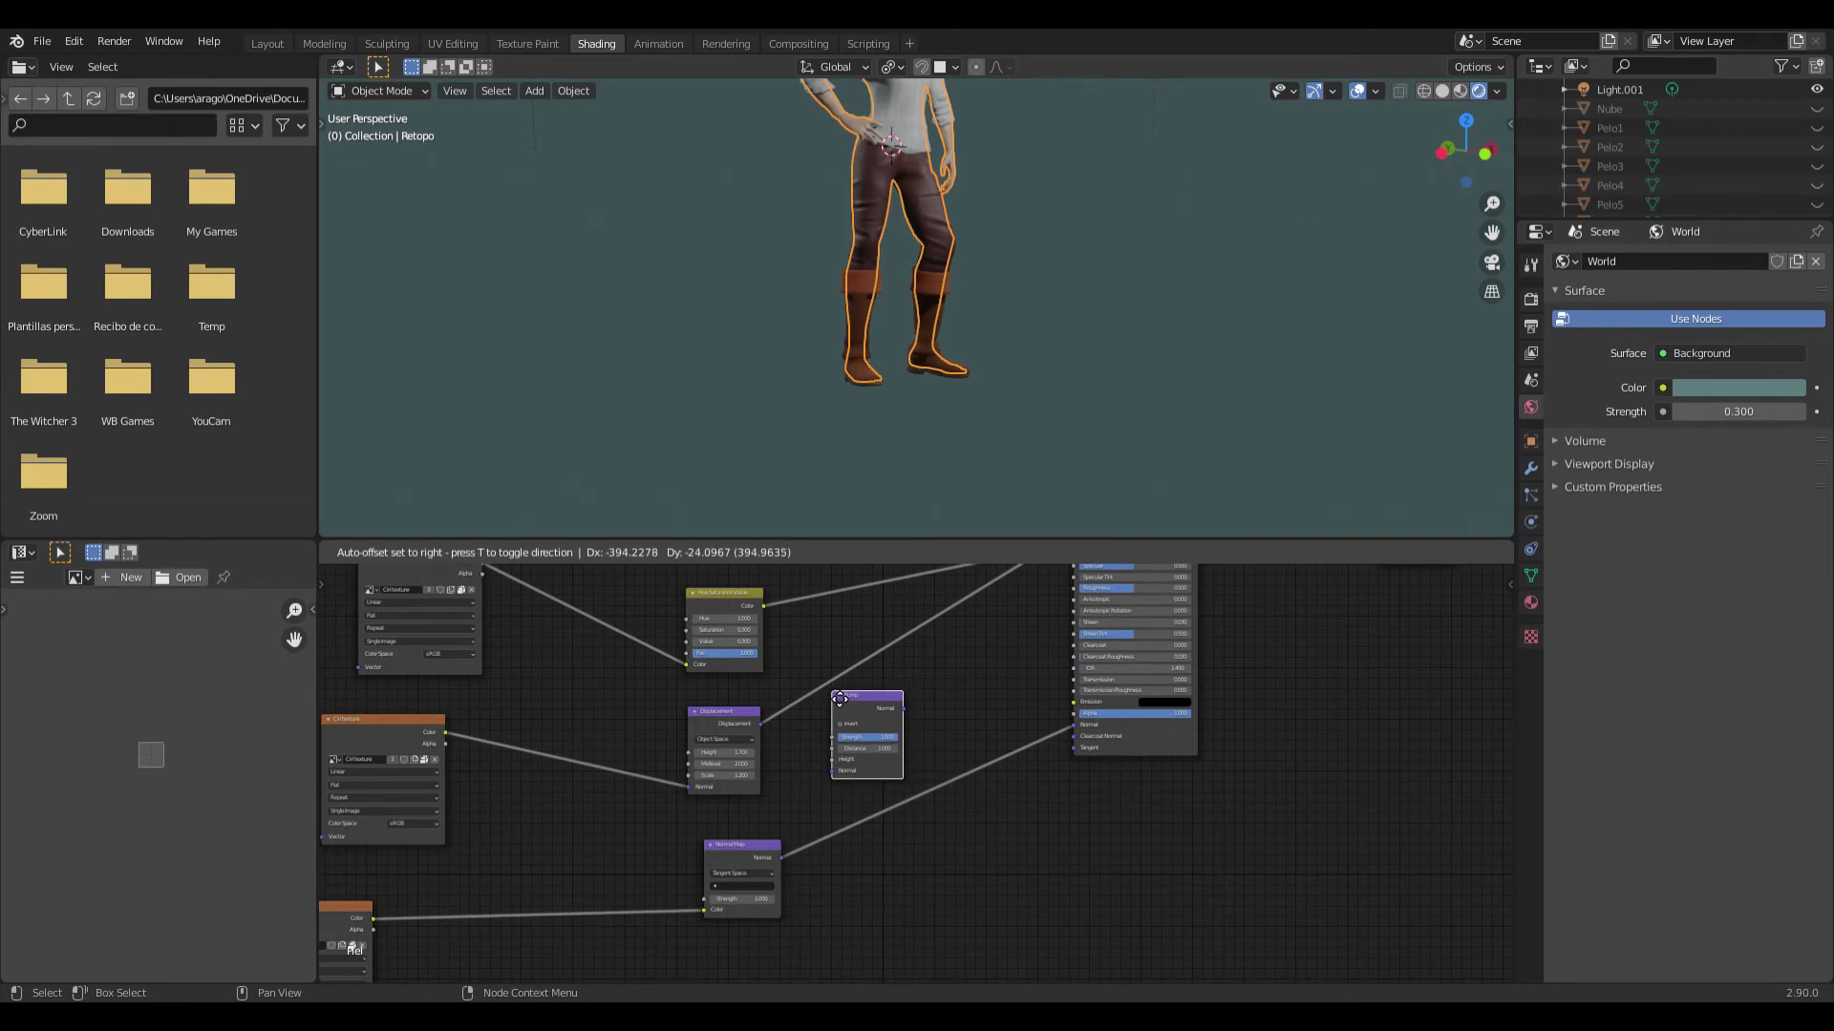
click(839, 699)
scroll(813, 743, up, 1)
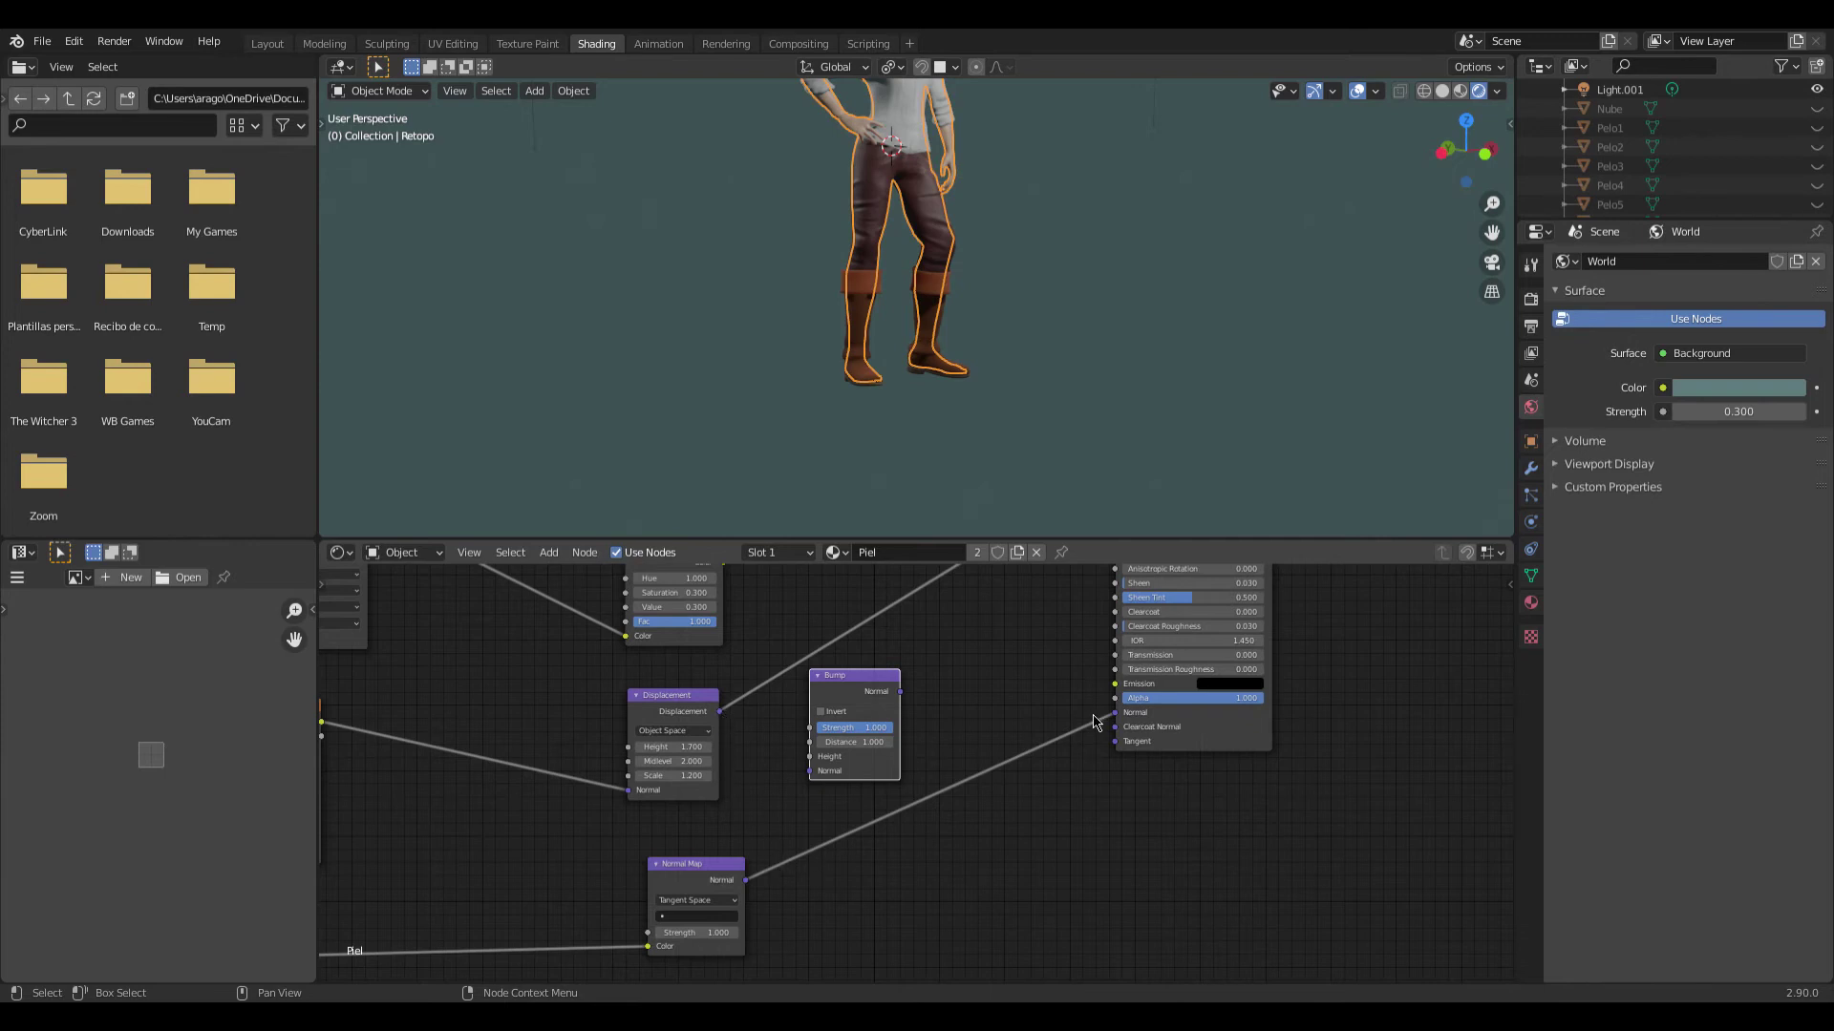
click(1443, 92)
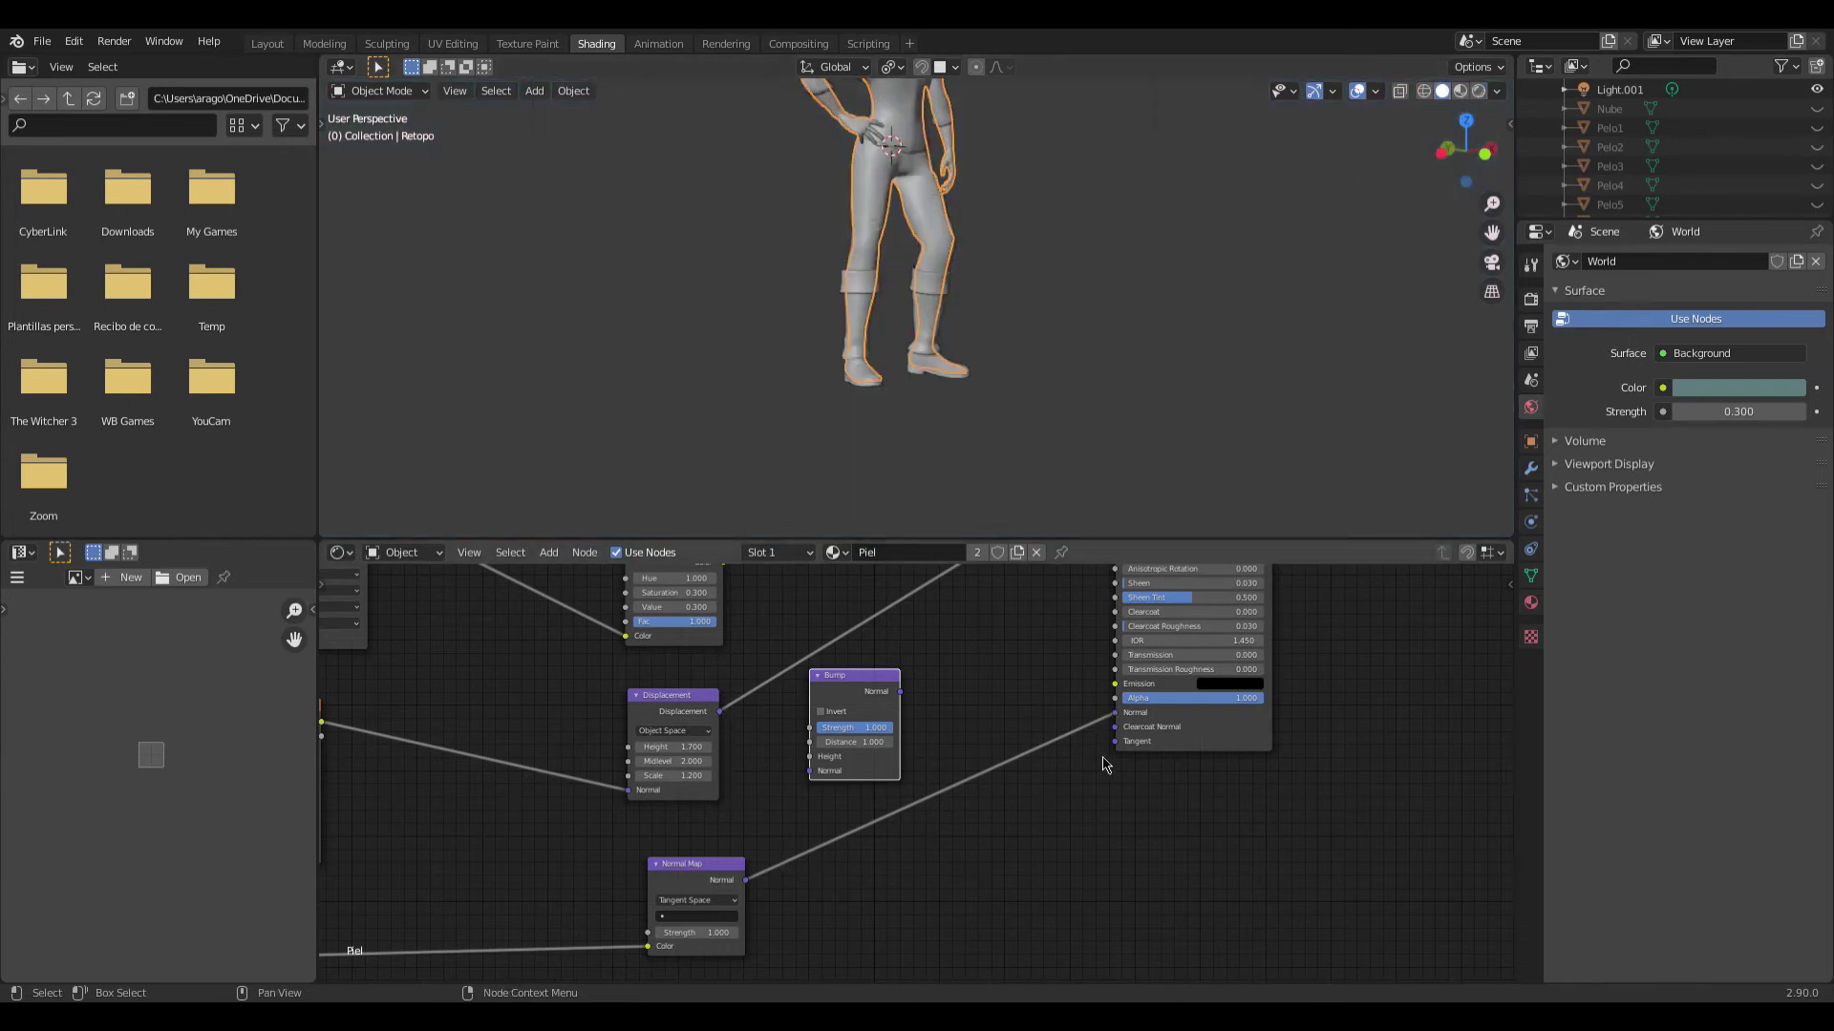
drag(1114, 718, 1048, 755)
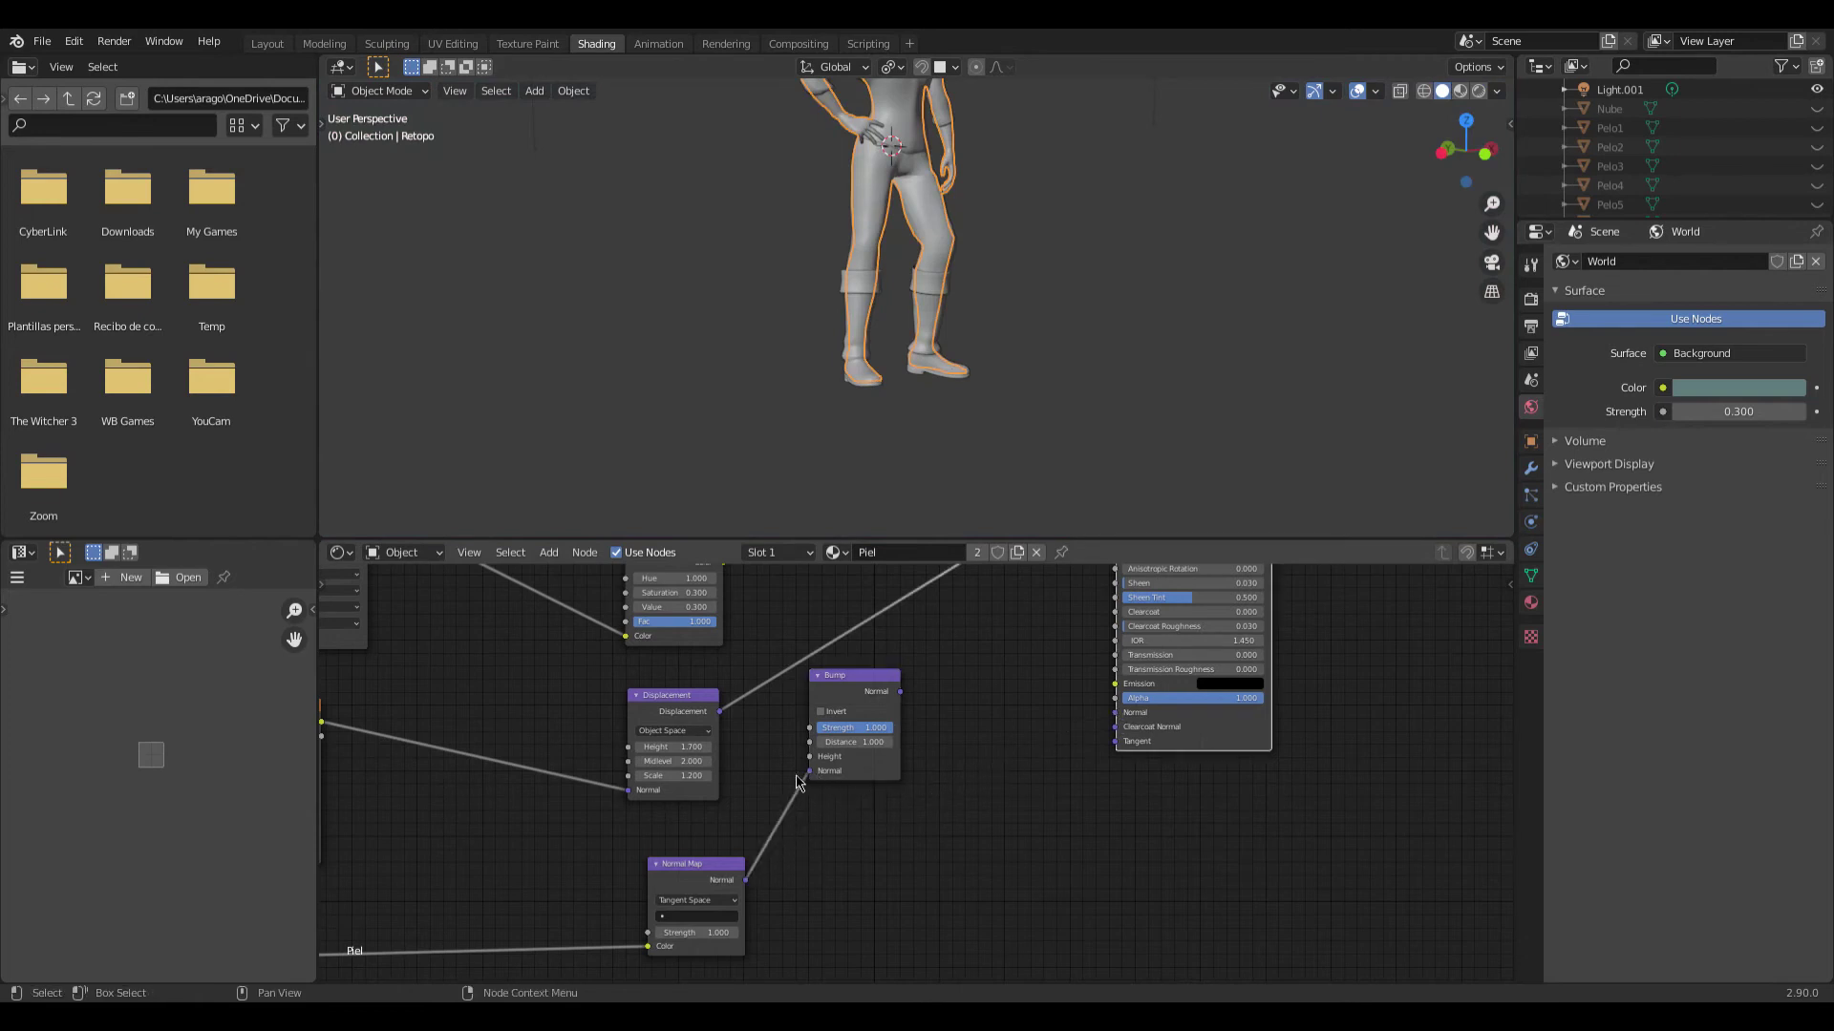
click(719, 722)
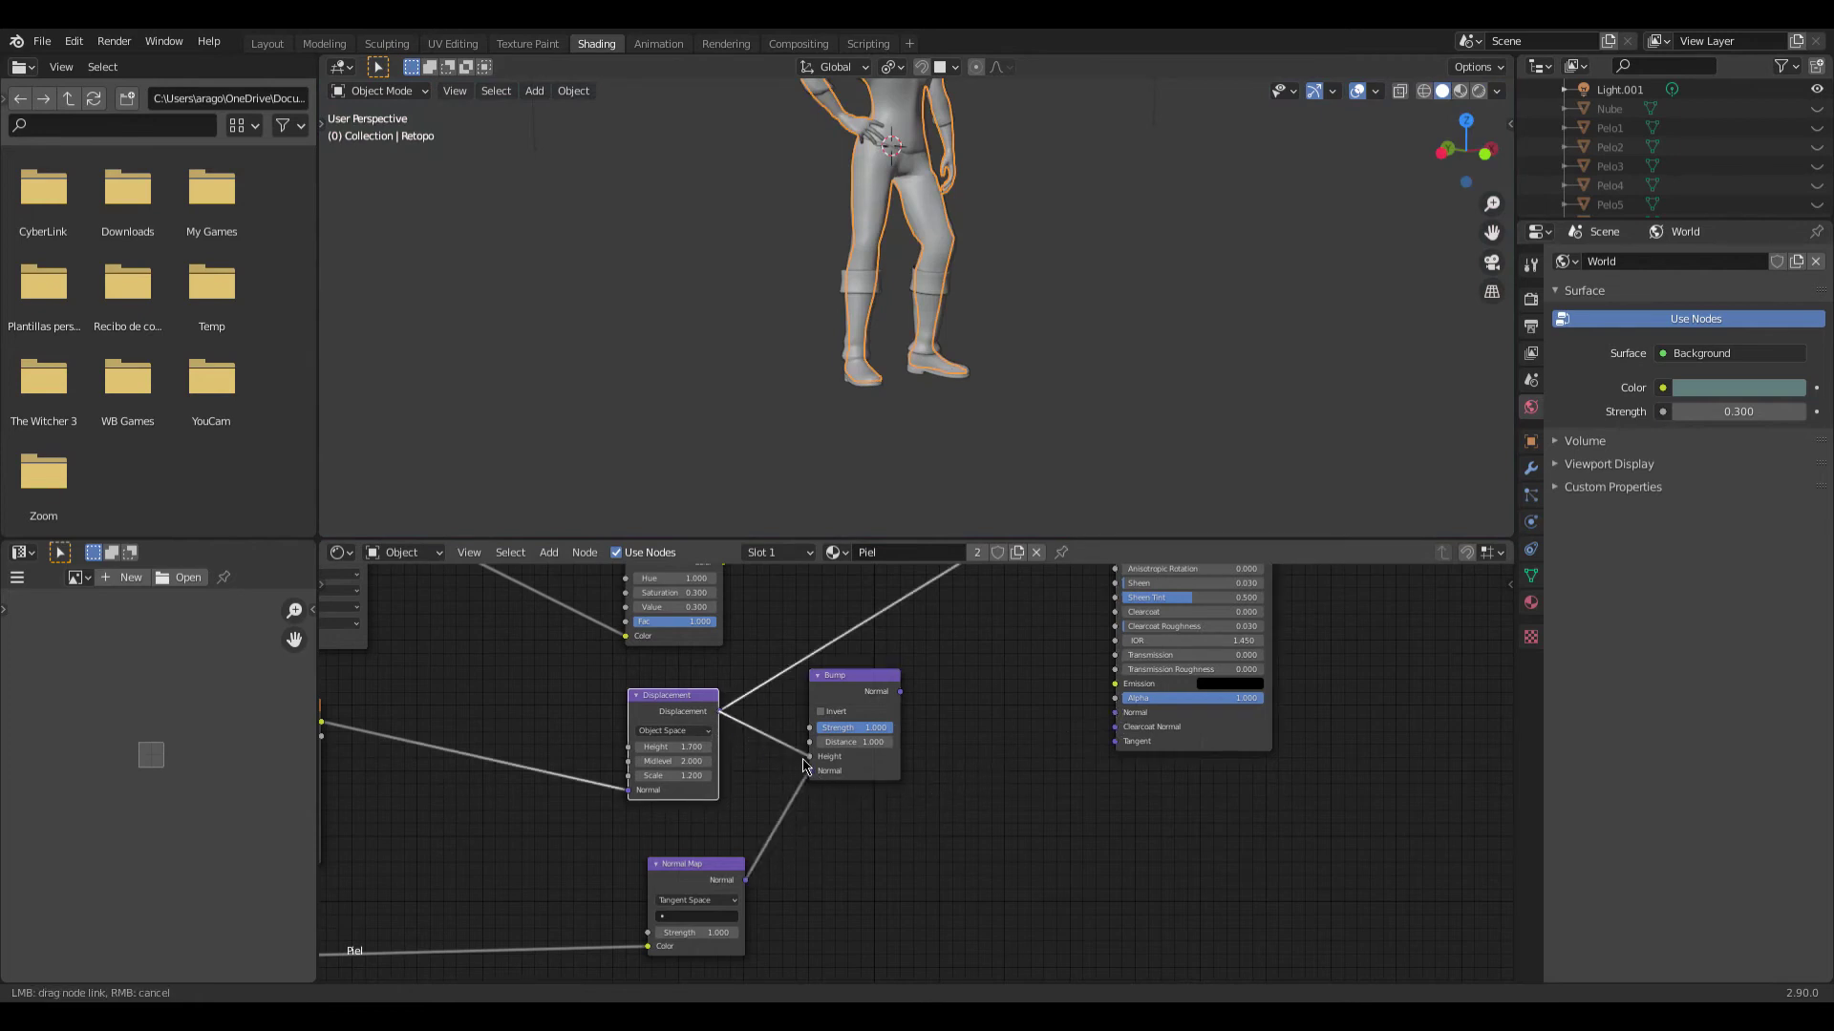
drag(901, 692, 986, 727)
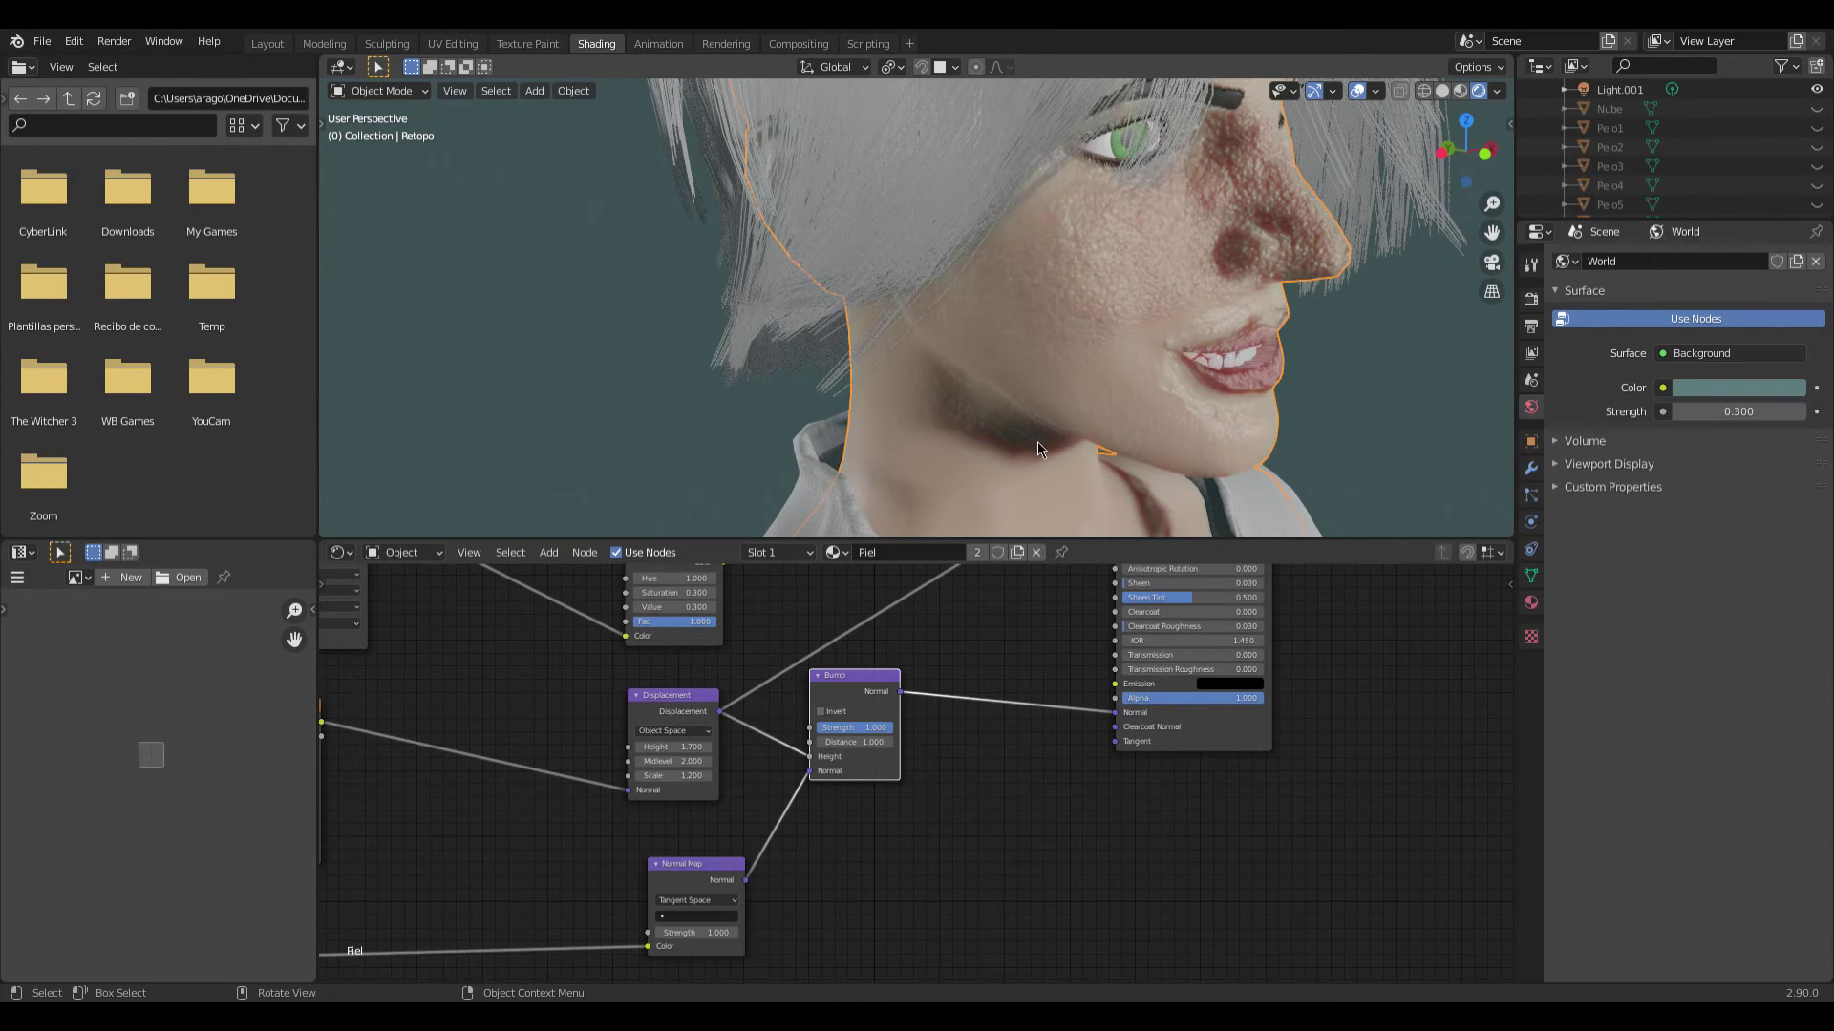
- Inspect the bumpy skin on the character's face, then view it through the scene camera
scroll(1039, 449, down, 8)
middle_drag(955, 369, 709, 315)
scroll(844, 334, up, 6)
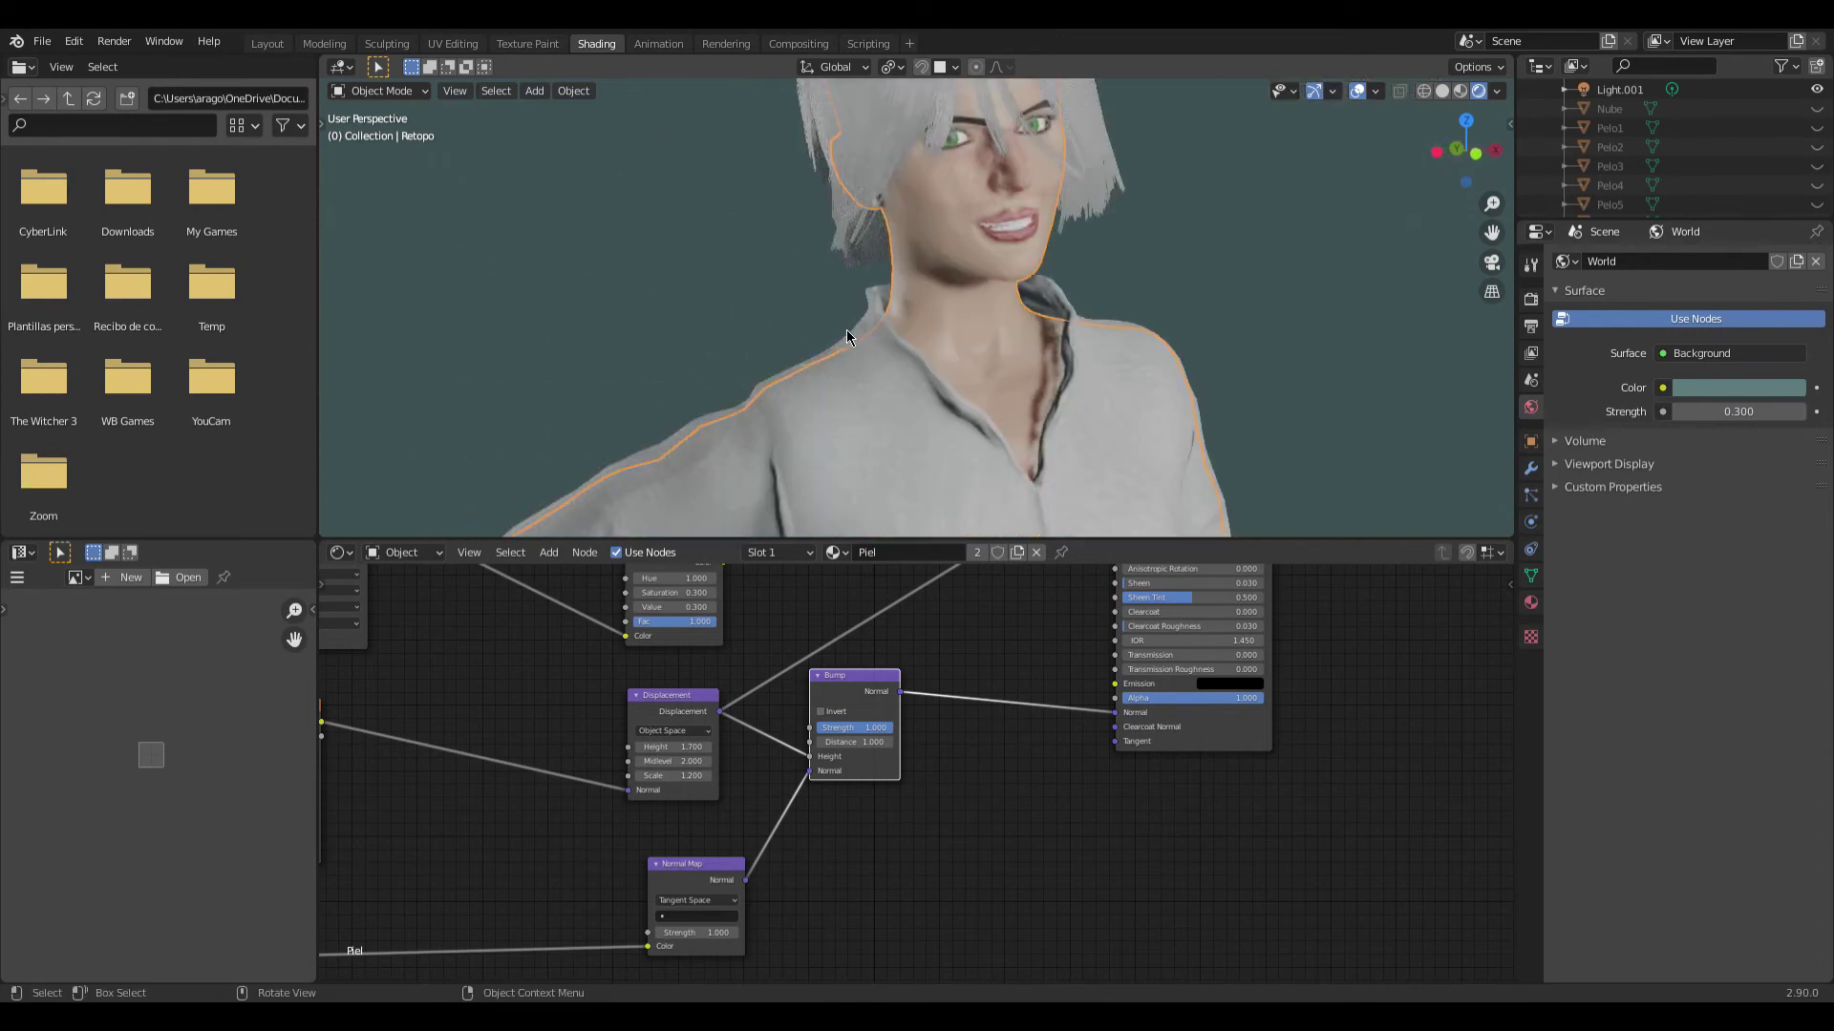
middle_drag(910, 324, 896, 323)
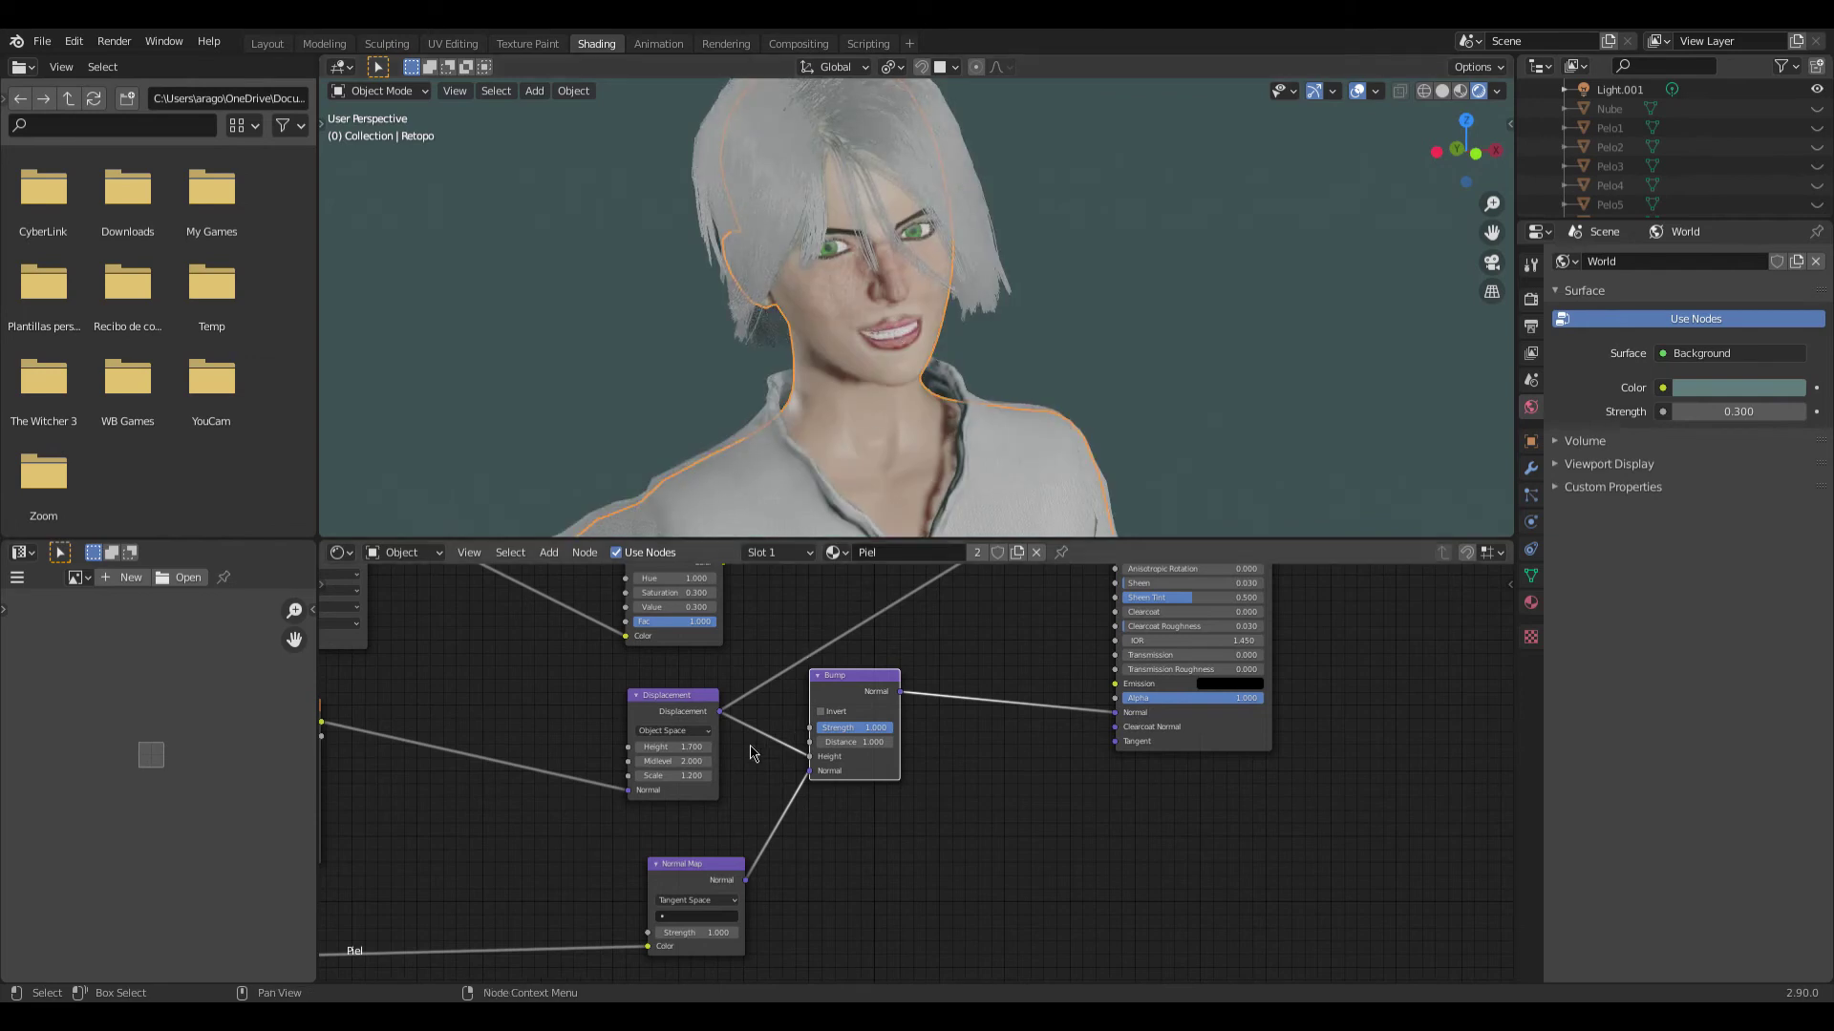
scroll(751, 753, up, 1)
scroll(840, 711, up, 1)
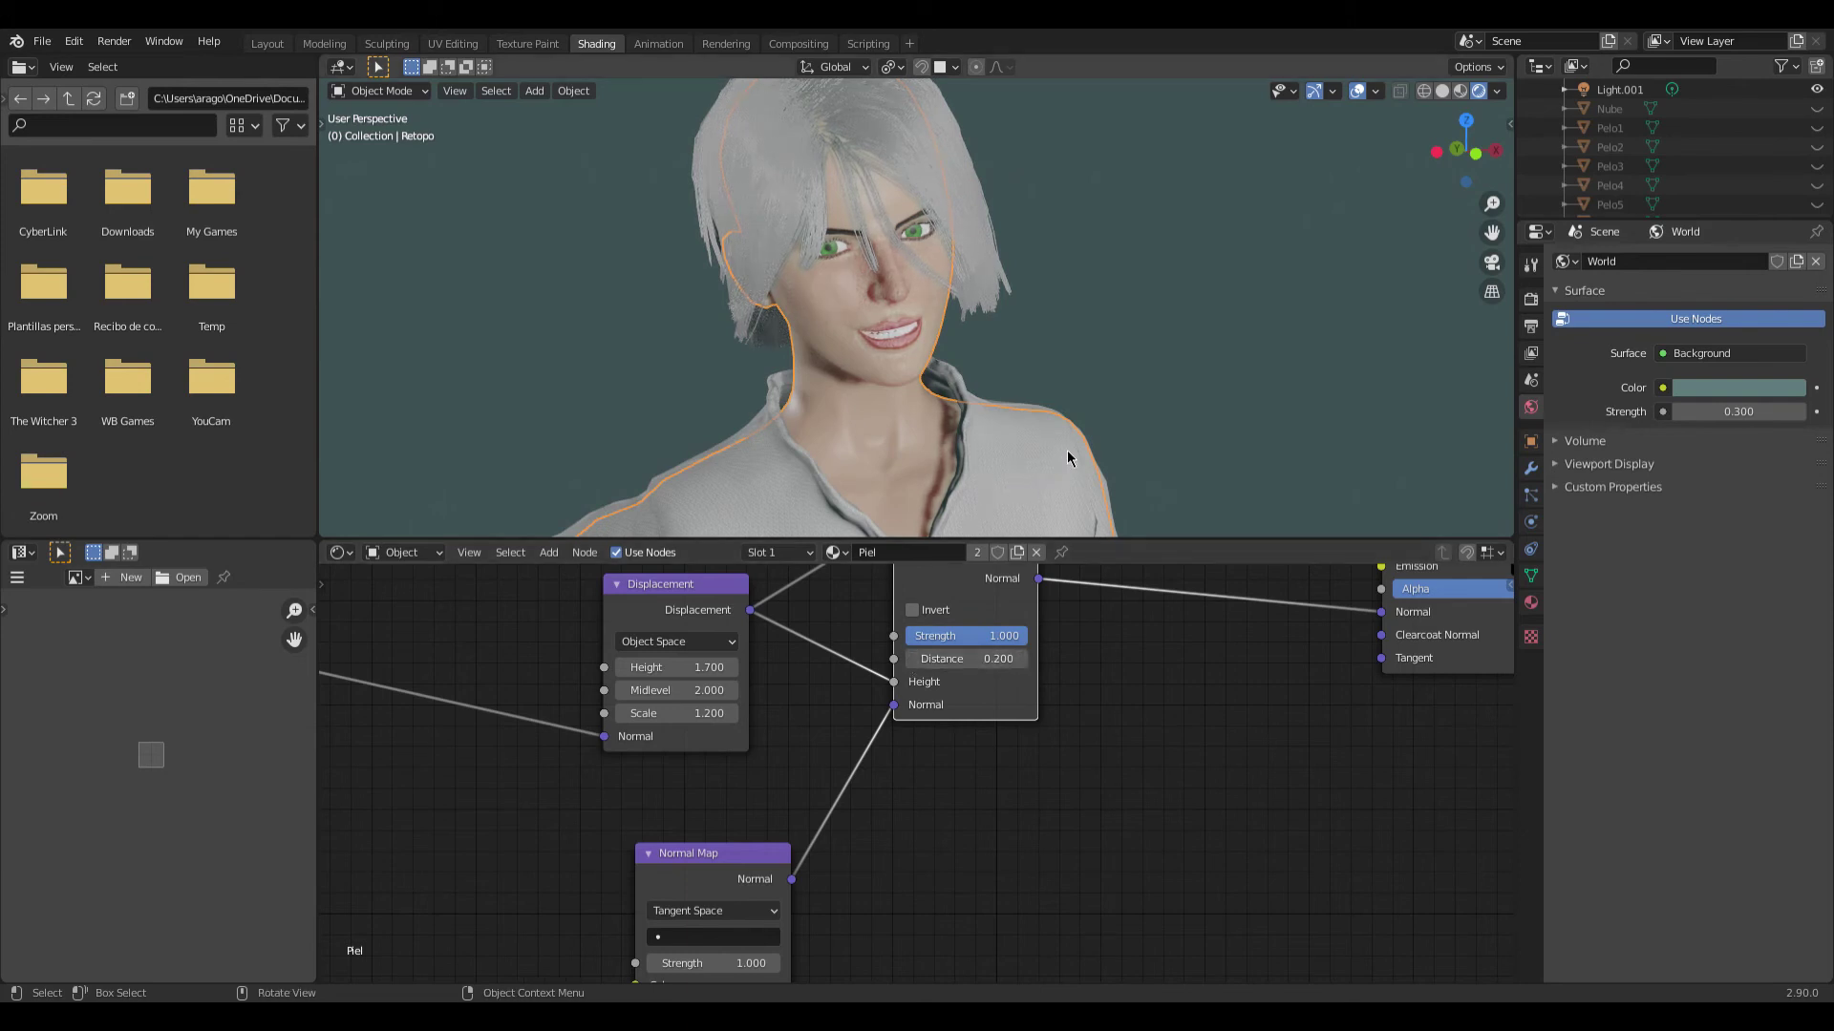
key(KP_0)
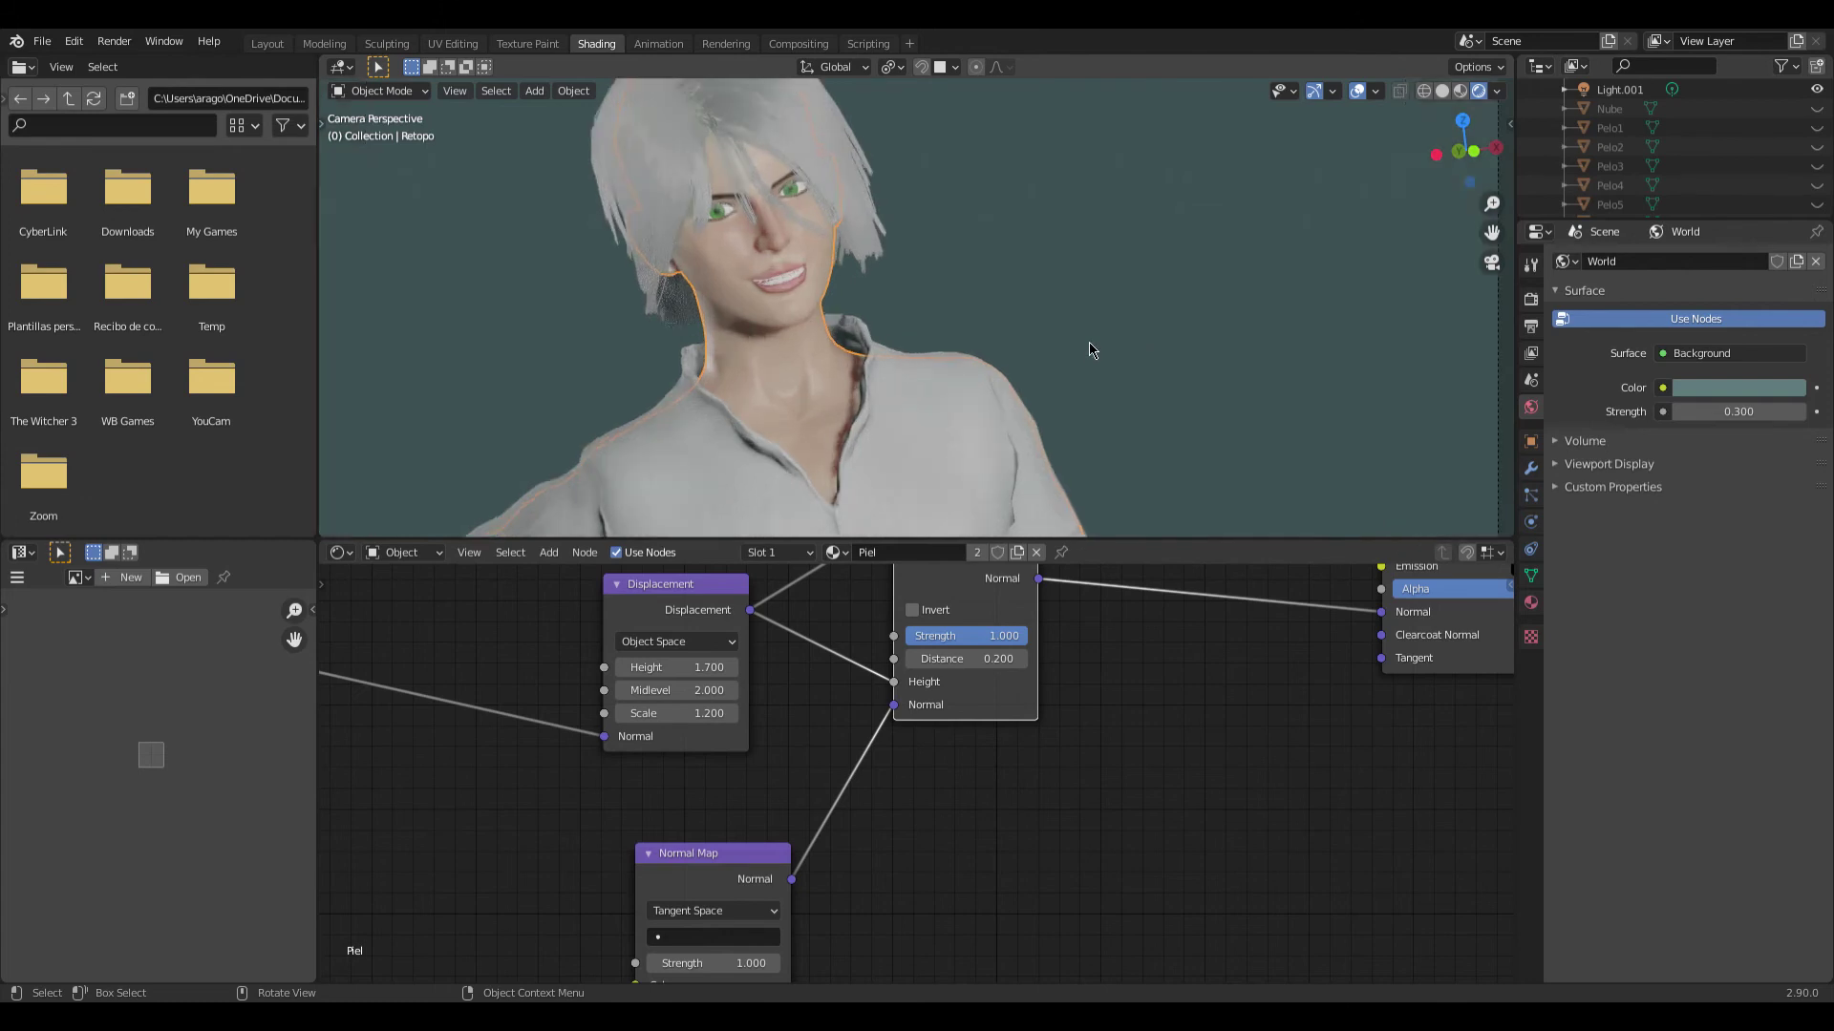
scroll(902, 311, up, 2)
scroll(955, 296, up, 2)
scroll(984, 344, up, 2)
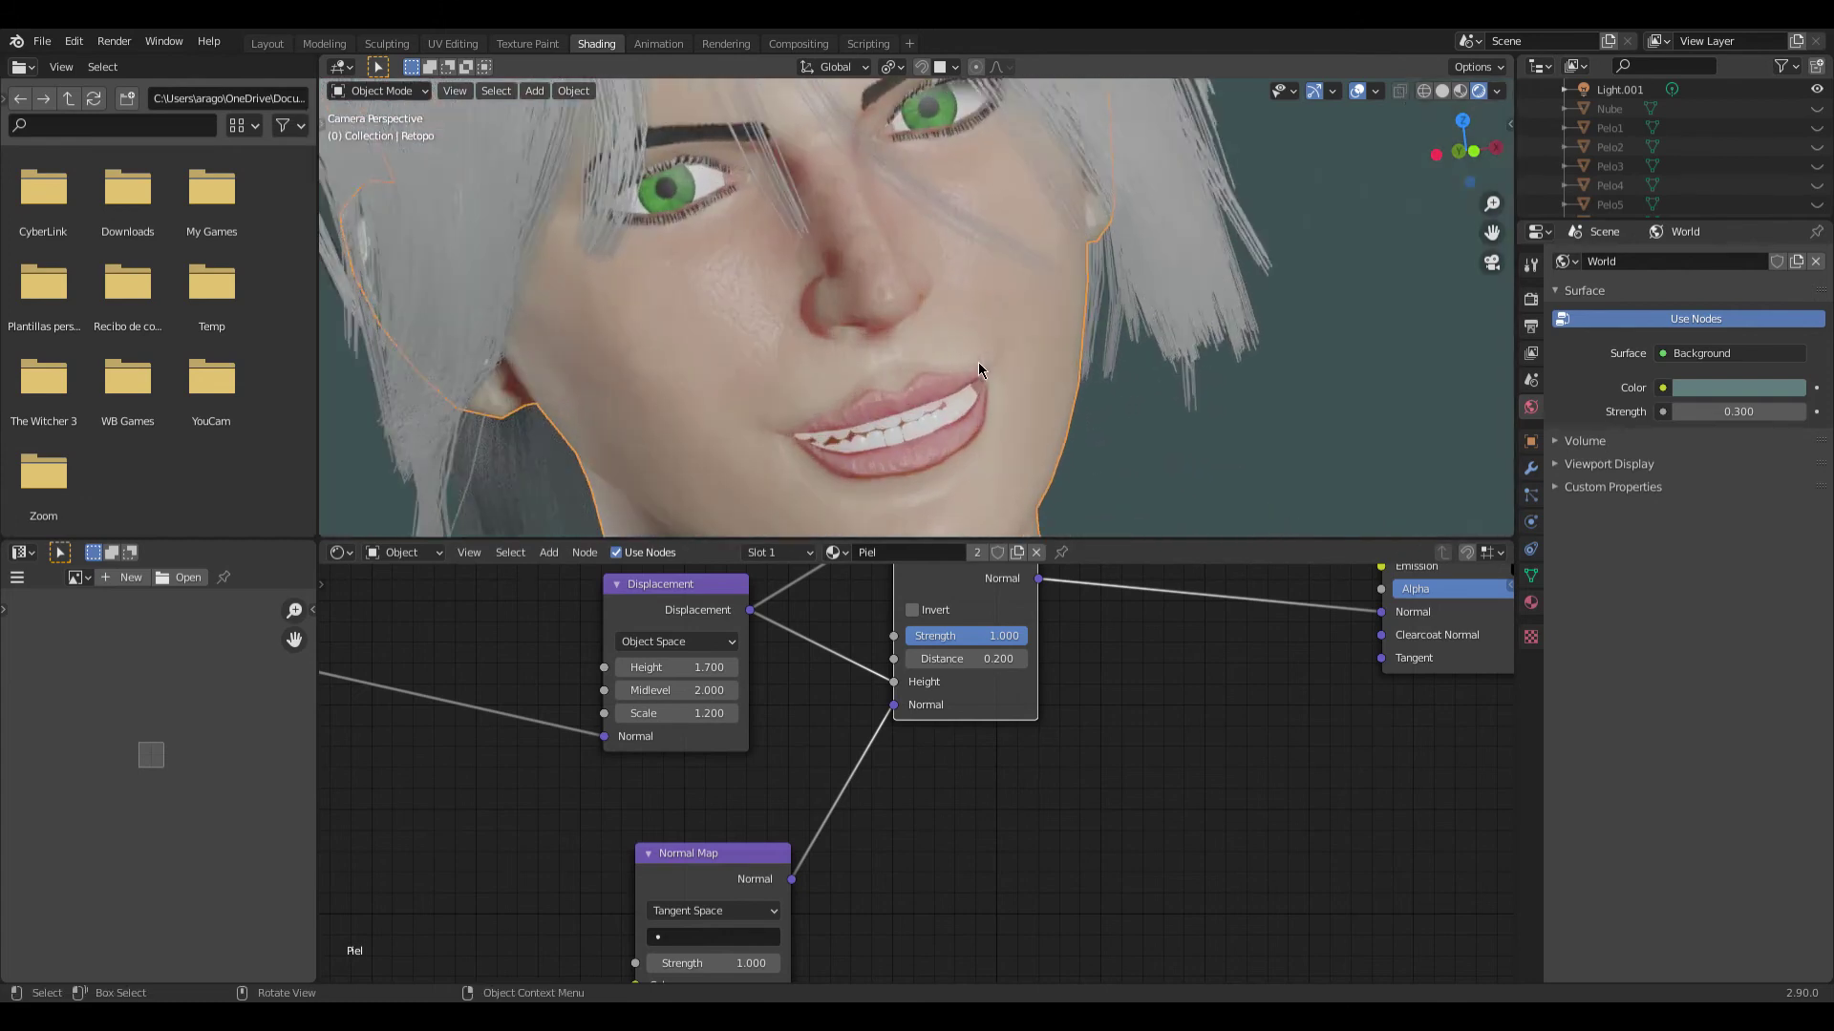
scroll(978, 363, up, 2)
scroll(978, 363, up, 1)
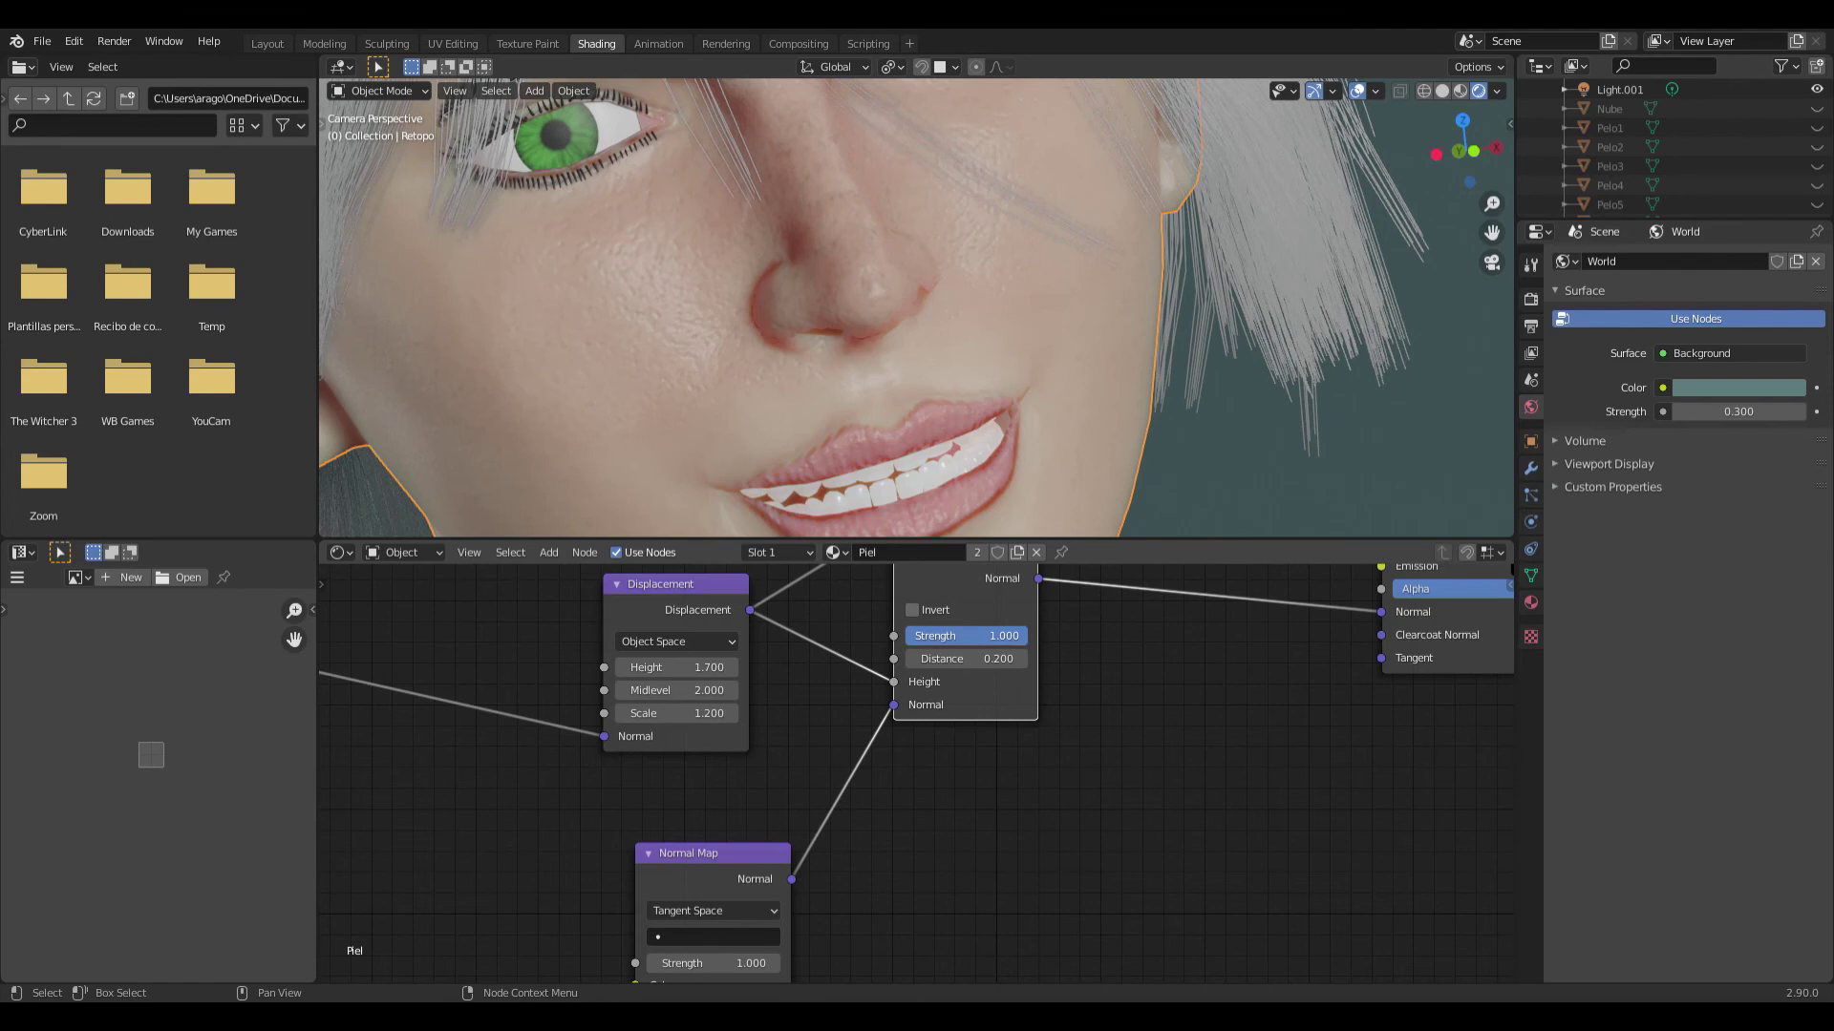
- Lower the Bump node's Strength to 0.500
drag(965, 635, 909, 635)
drag(909, 635, 907, 635)
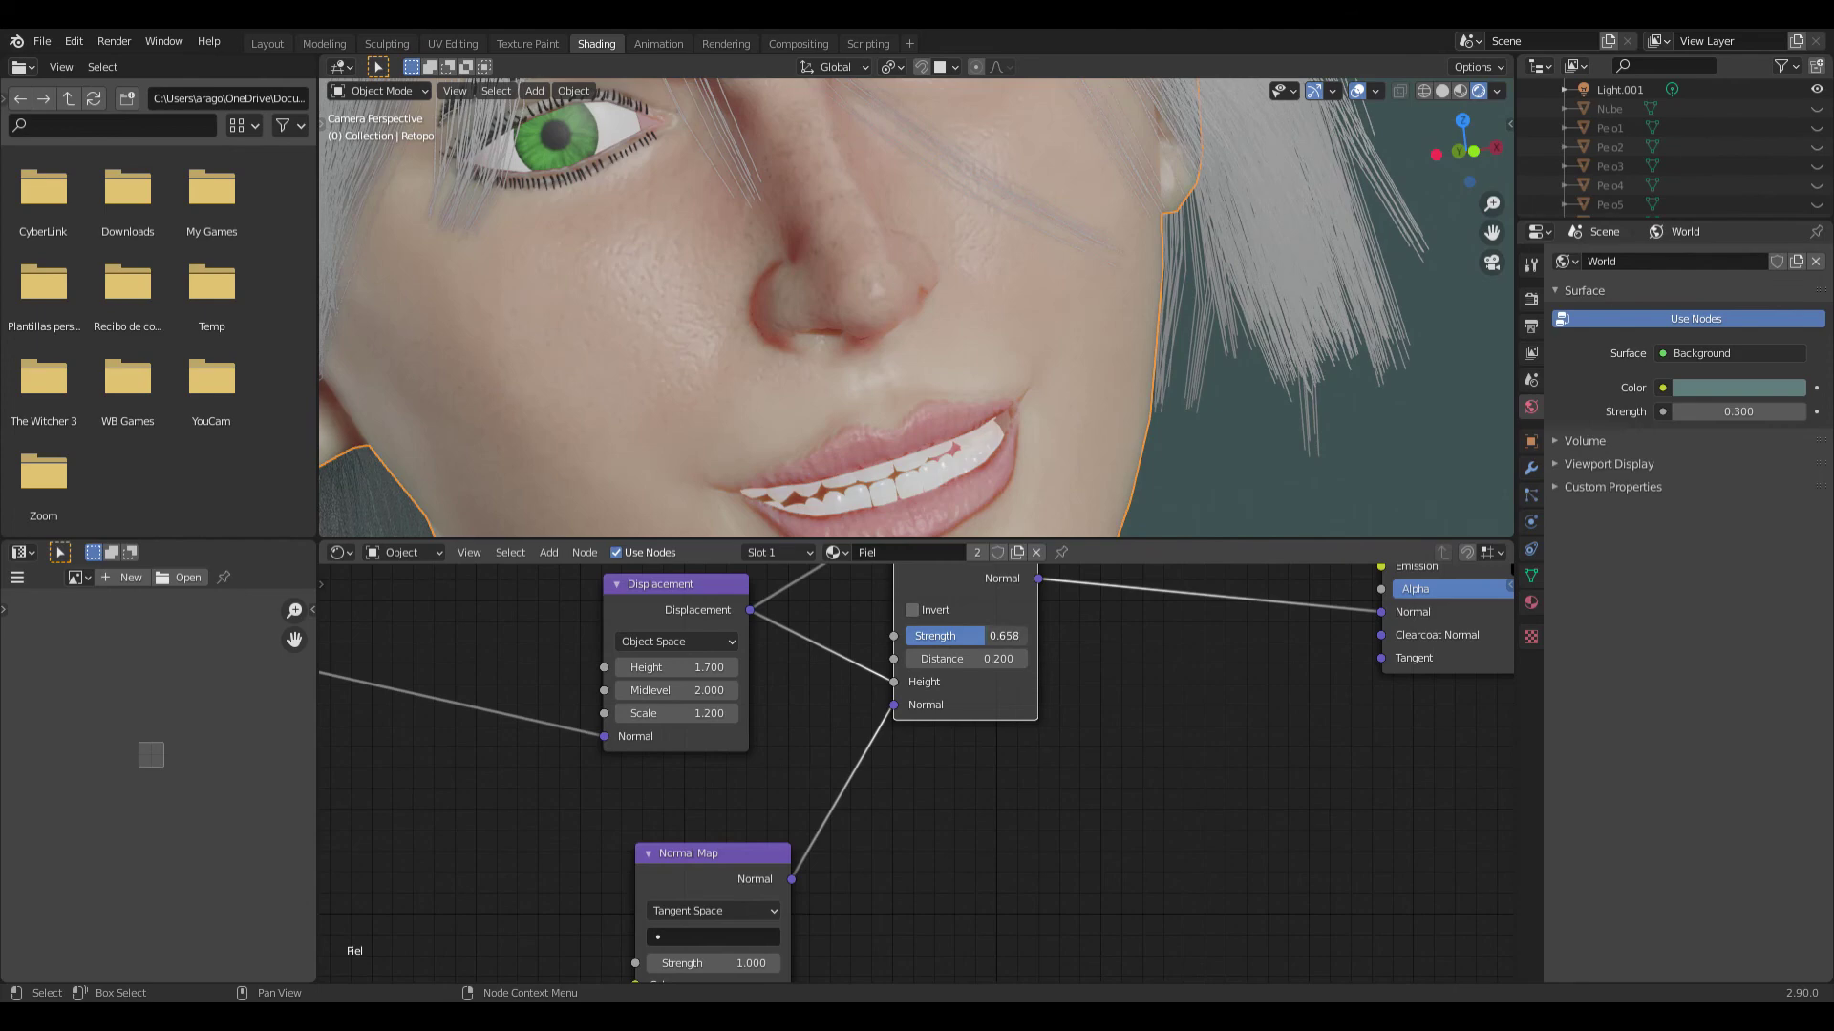
scroll(1137, 345, down, 3)
scroll(1141, 353, down, 2)
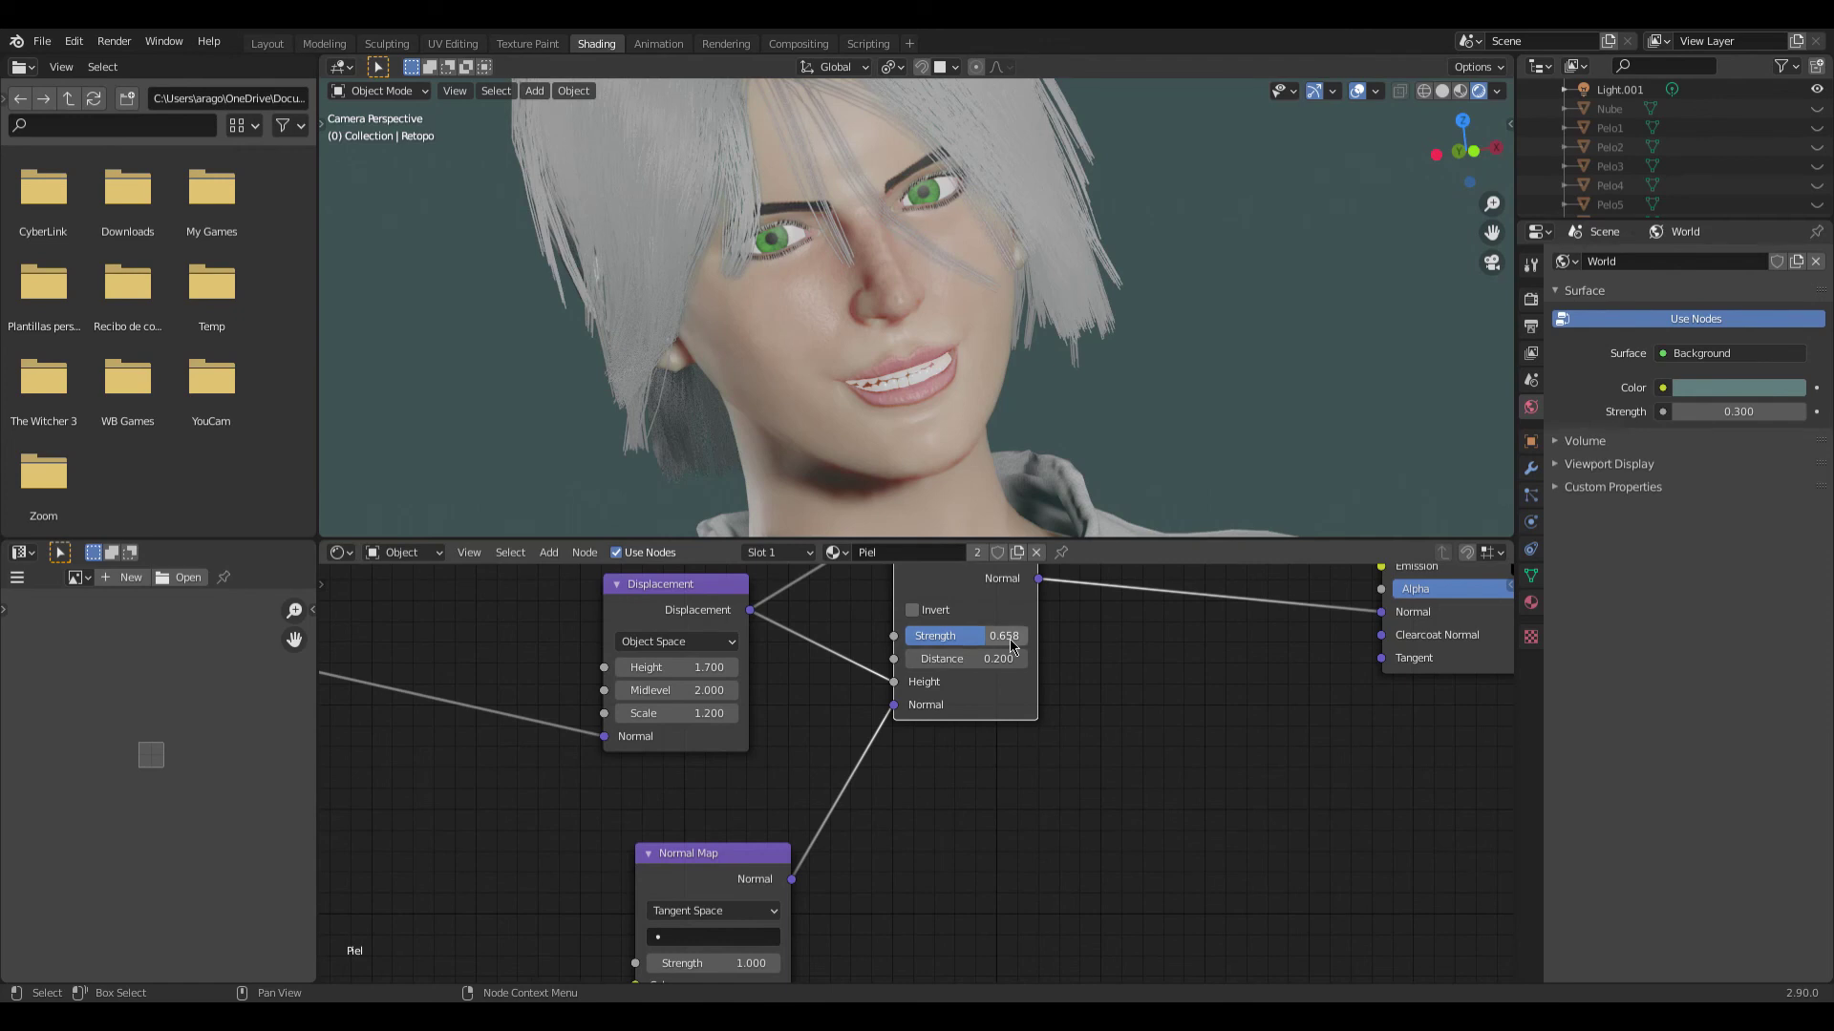
click(967, 635)
text(0.5)
key(Return)
scroll(994, 357, up, 1)
scroll(995, 358, up, 3)
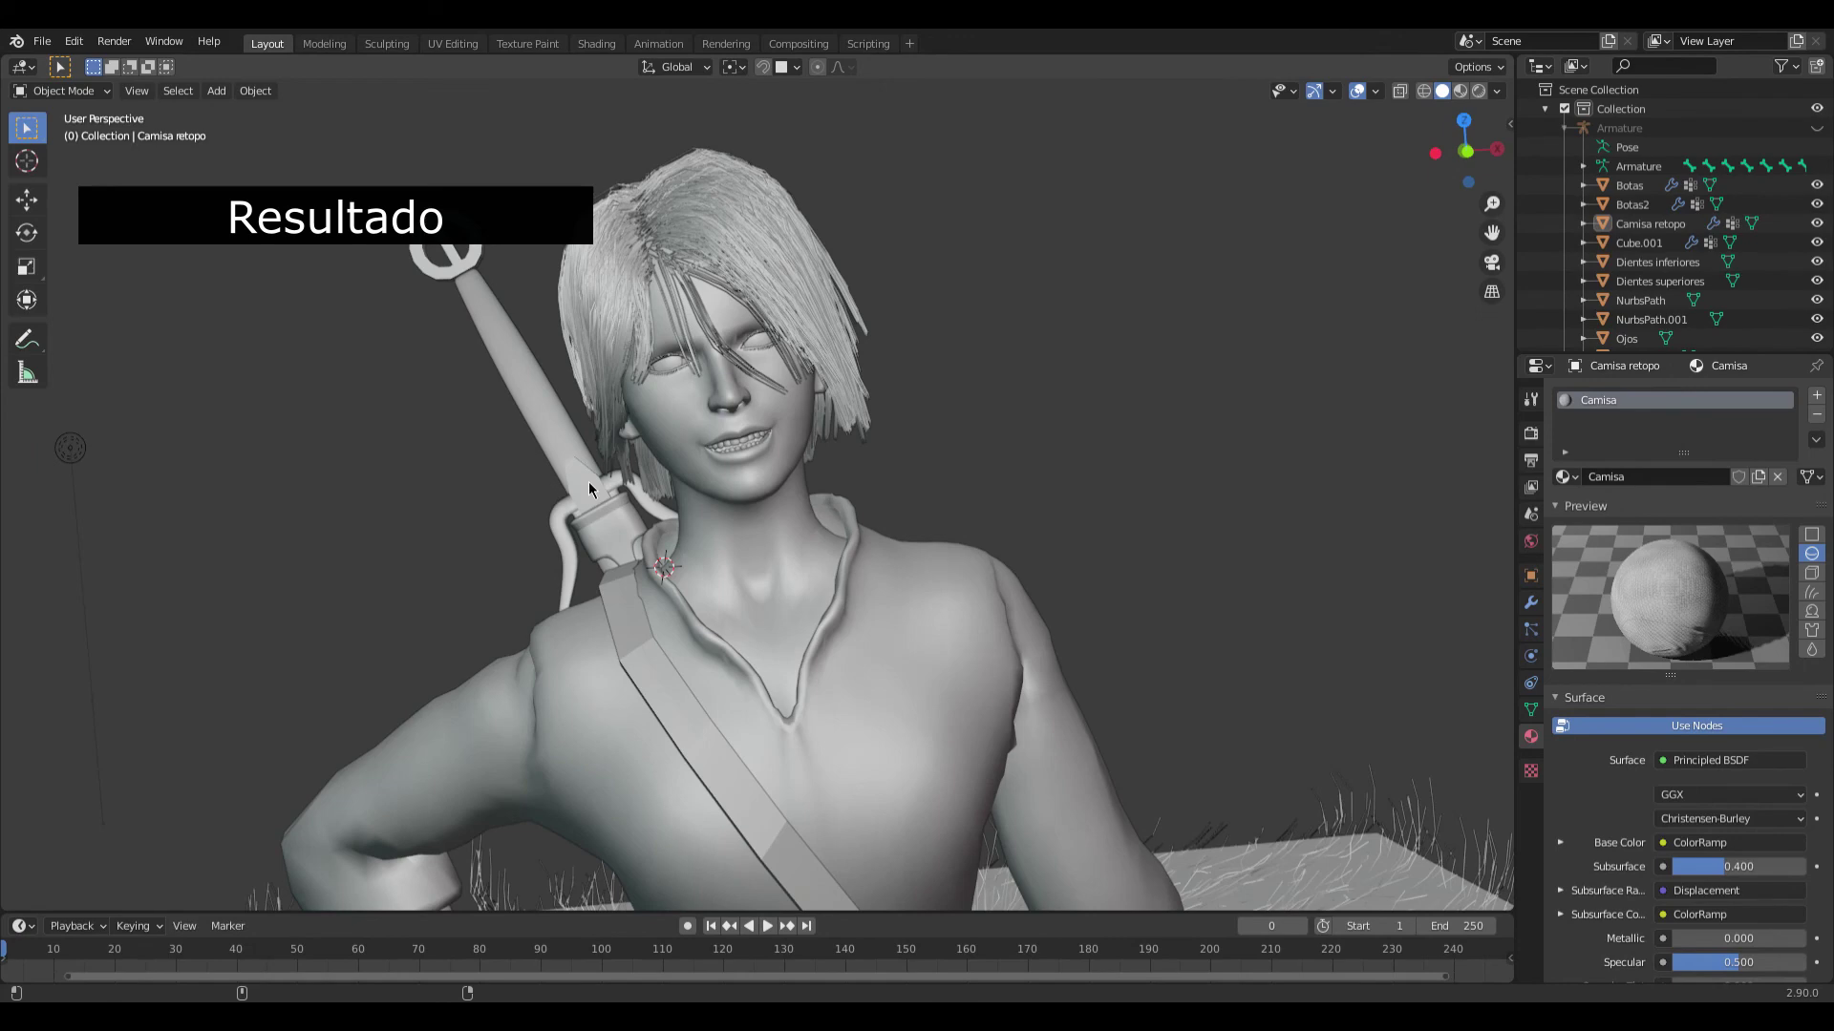
- Unhide the Camera and castle background, view through the camera in Rendered shading
scroll(1708, 288, down, 5)
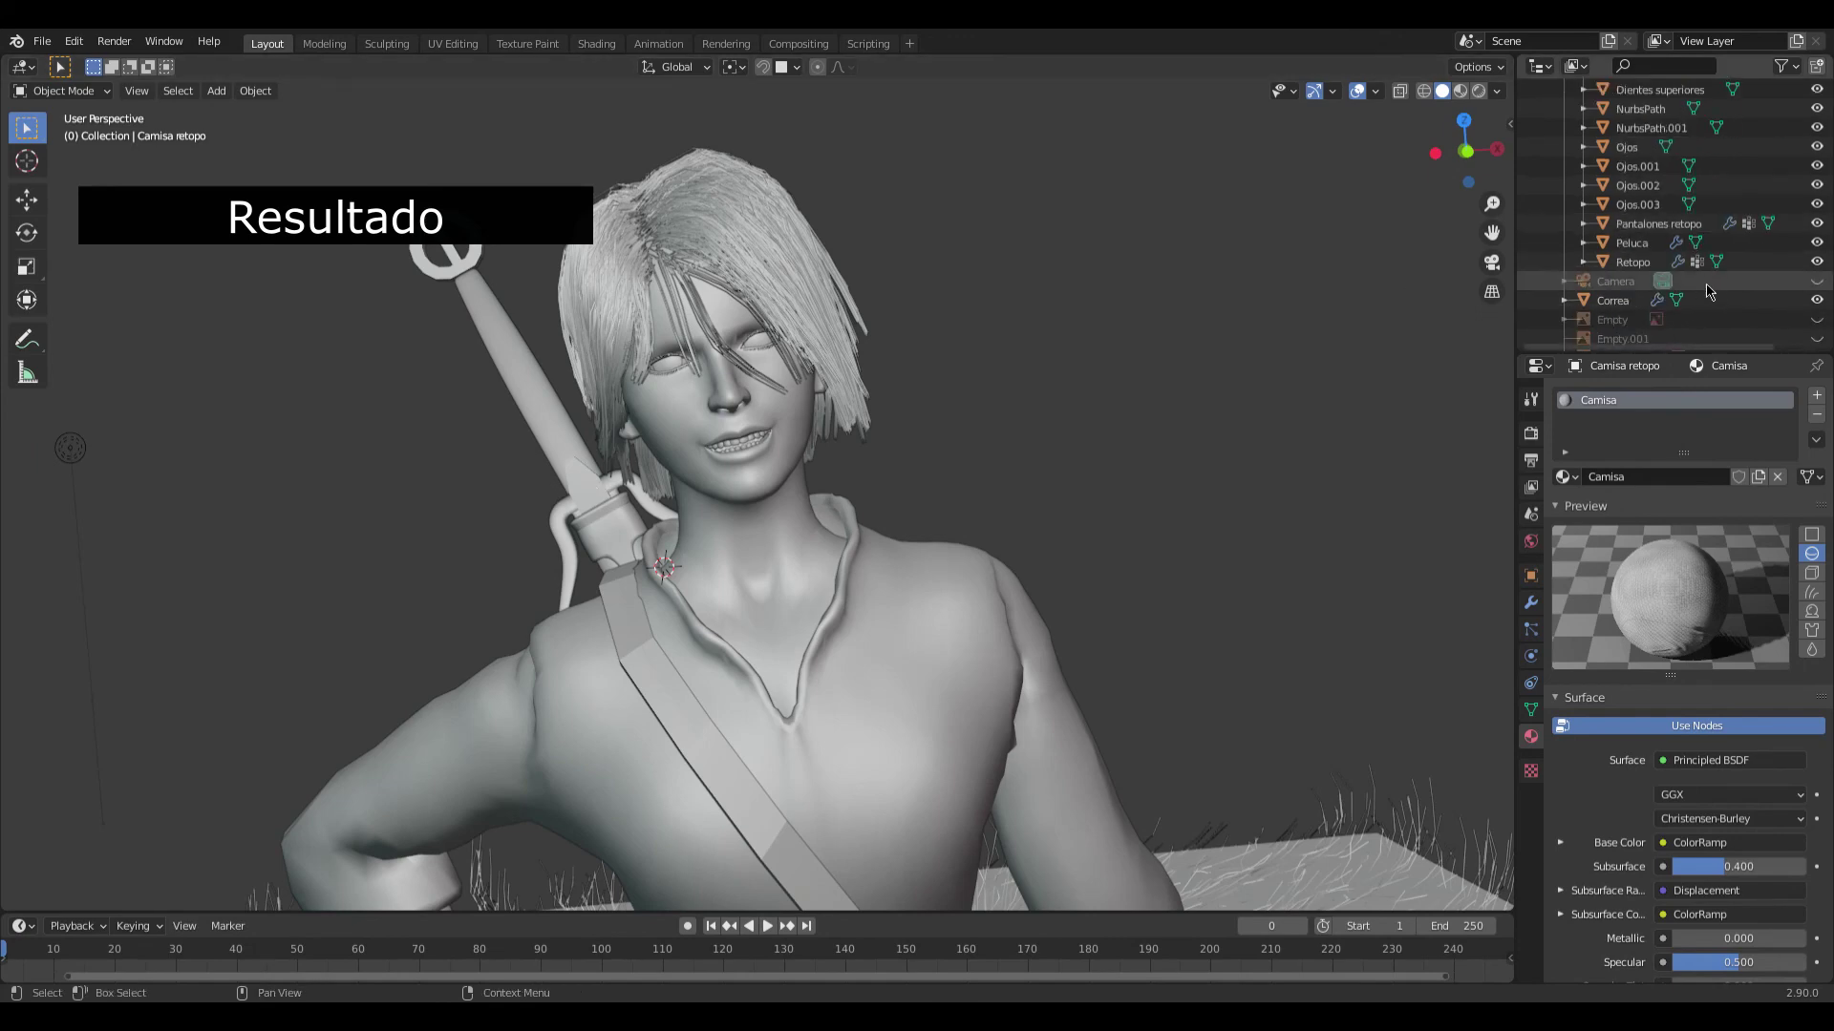
click(1816, 281)
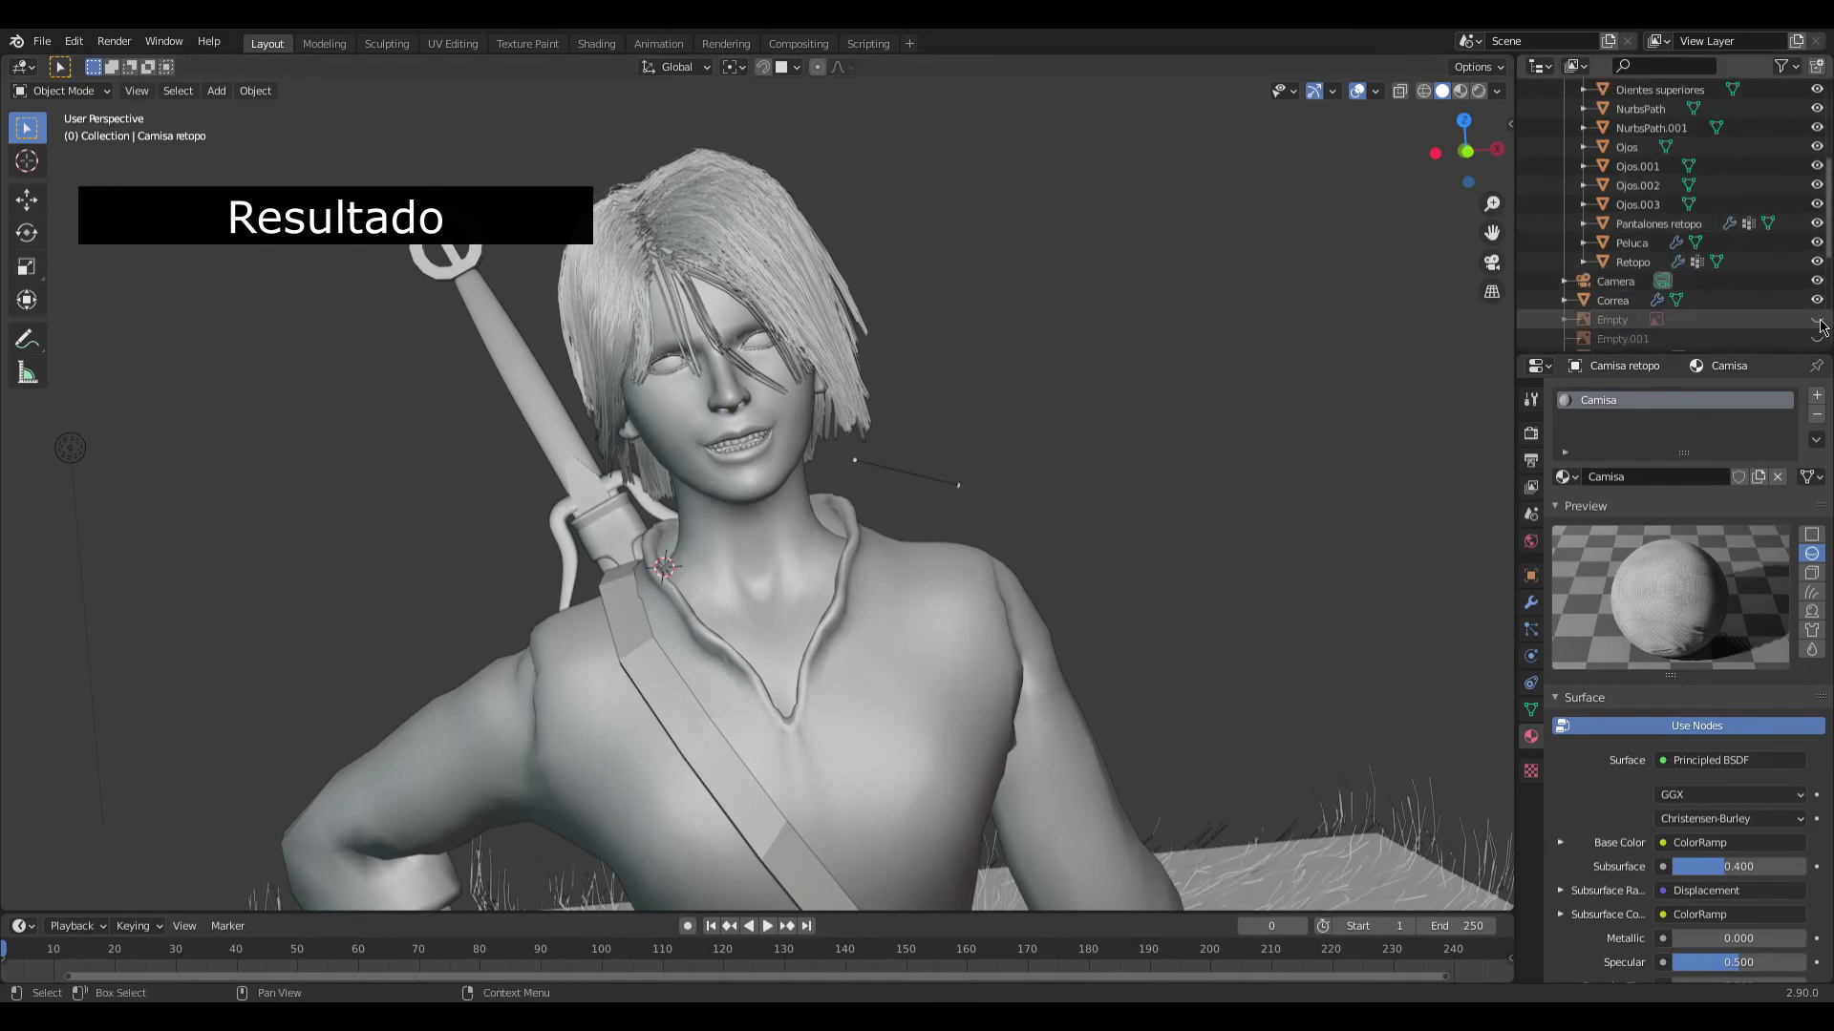
click(1818, 321)
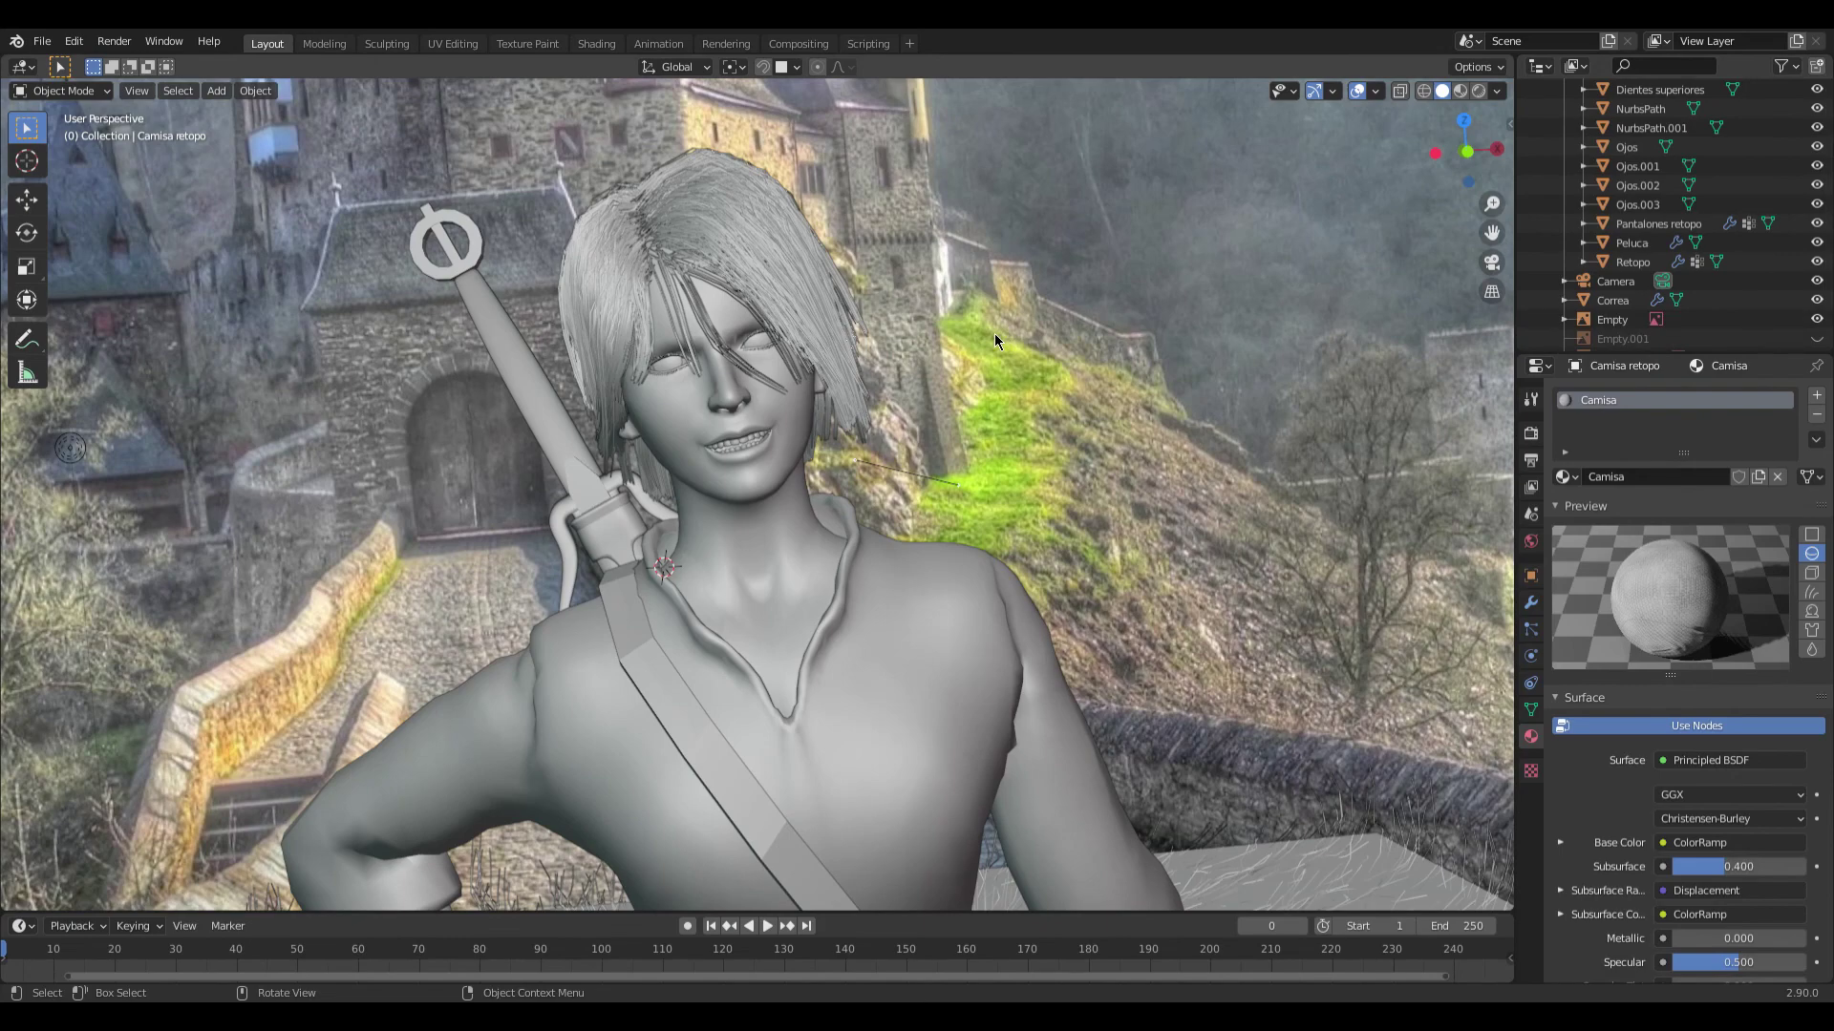
key(KP_0)
click(1478, 91)
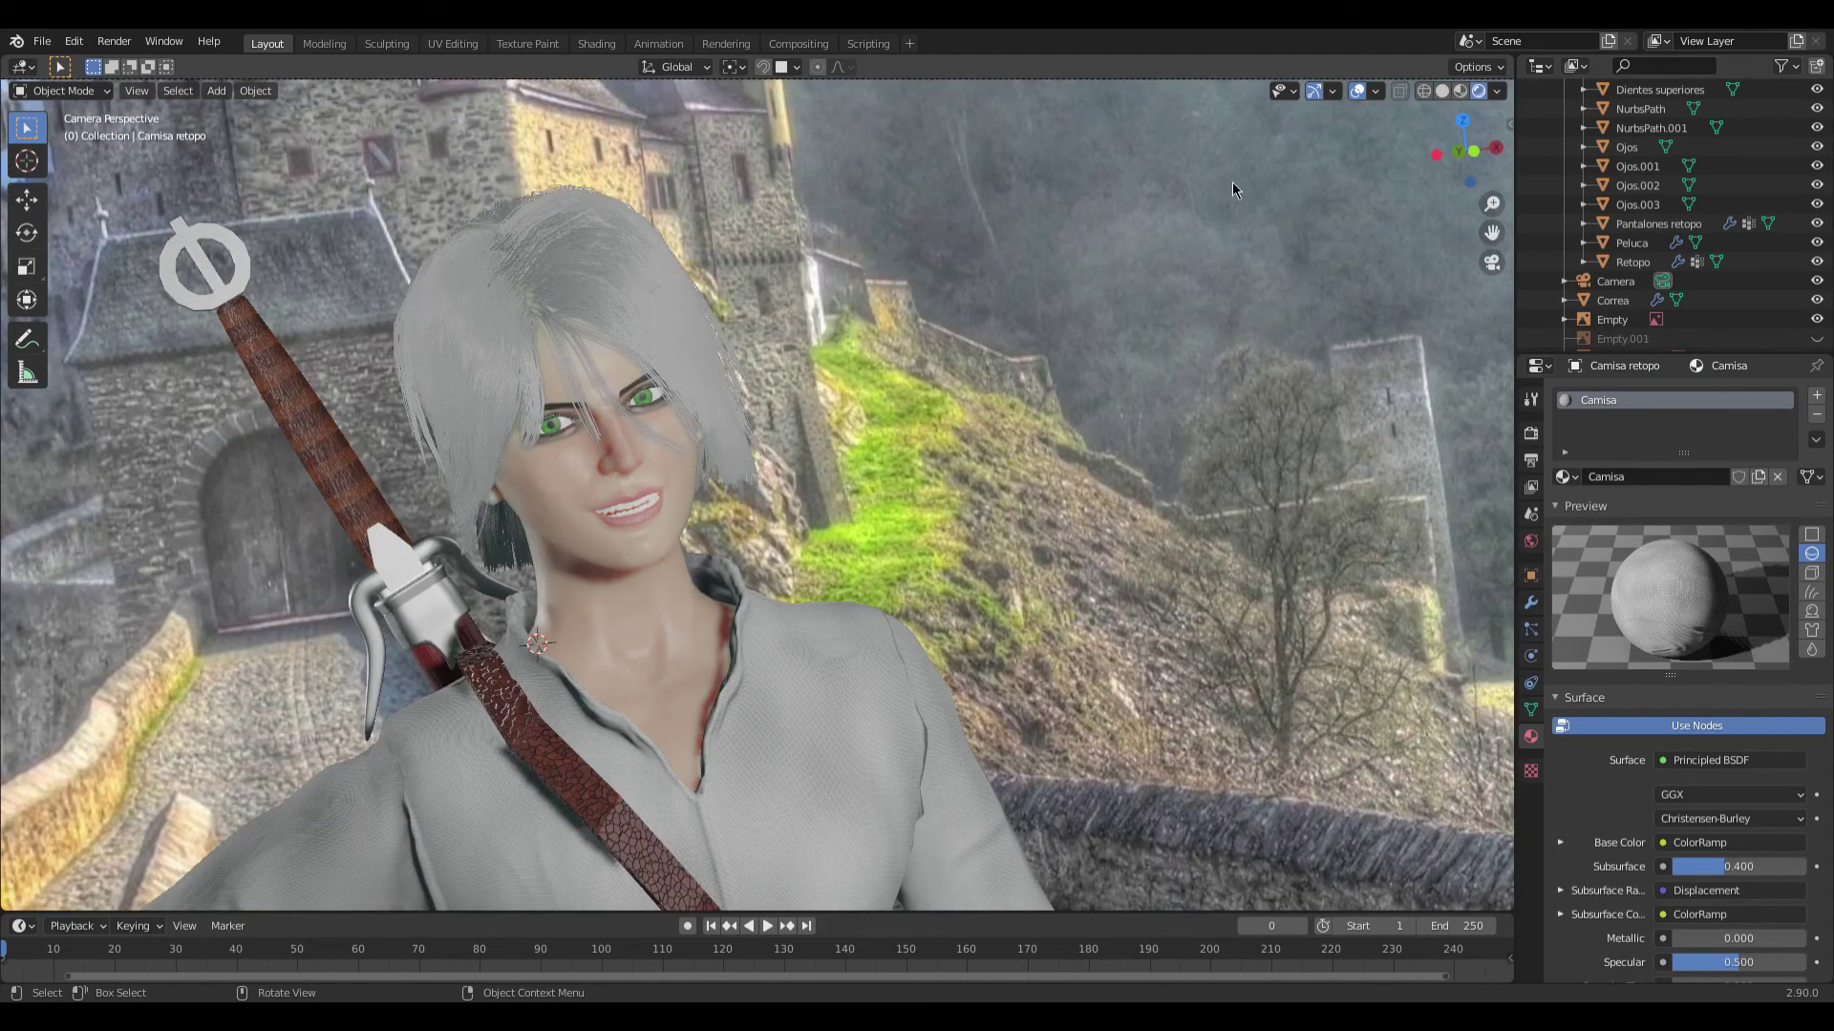